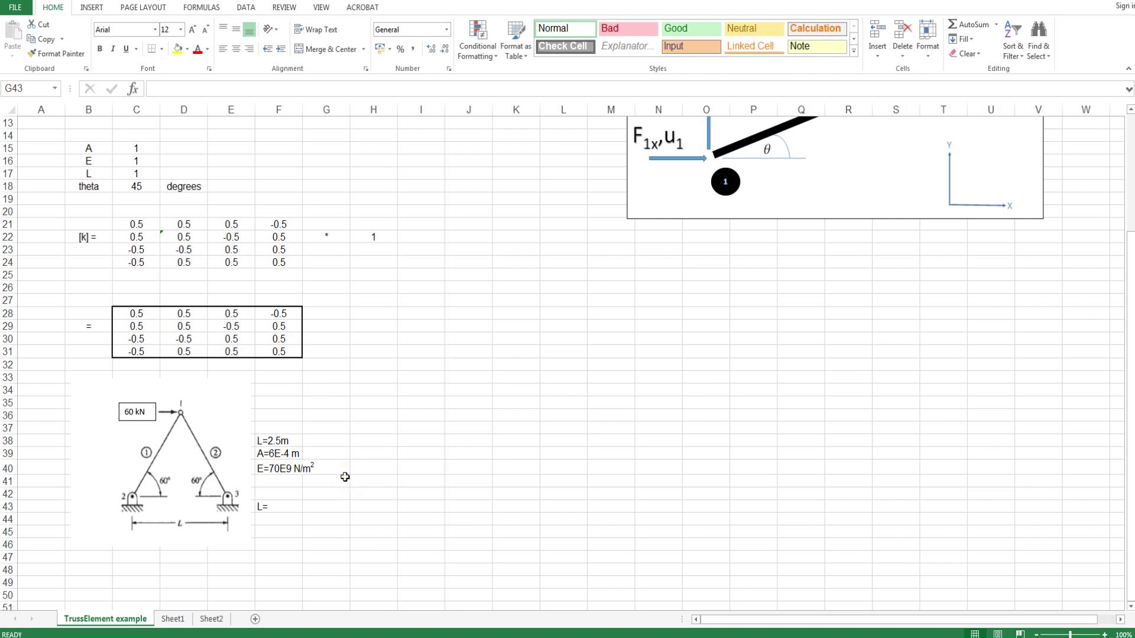
# - Review the truss element stiffness equation, its calculated matrix and the two-member truss problem
pyautogui.click(381, 402)
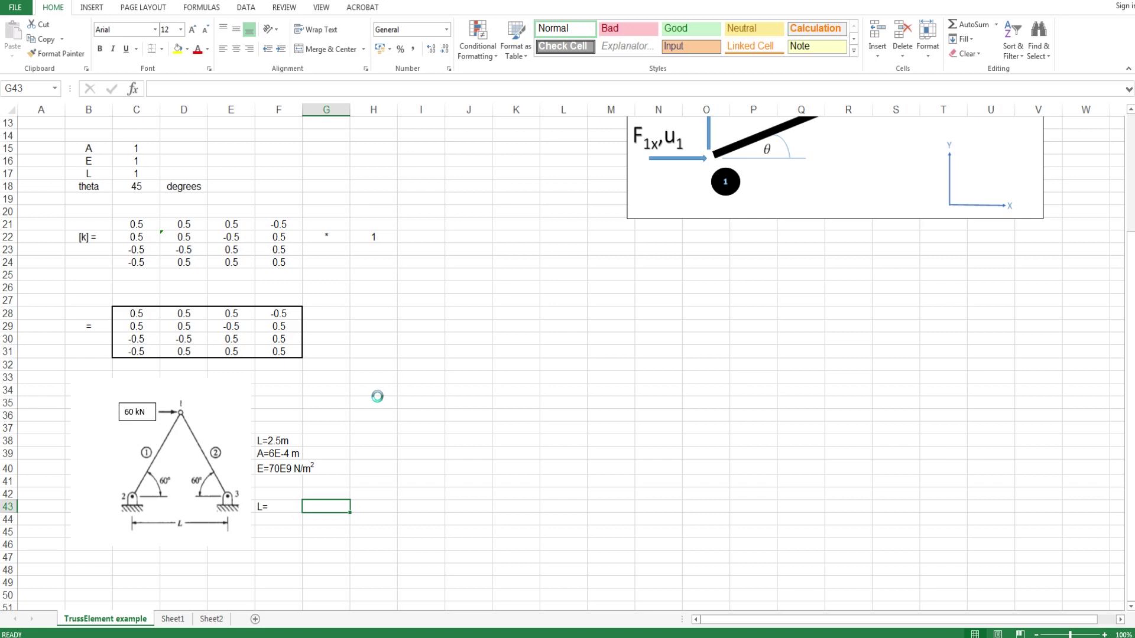
pyautogui.scroll(4, 378, 406)
pyautogui.click(377, 408)
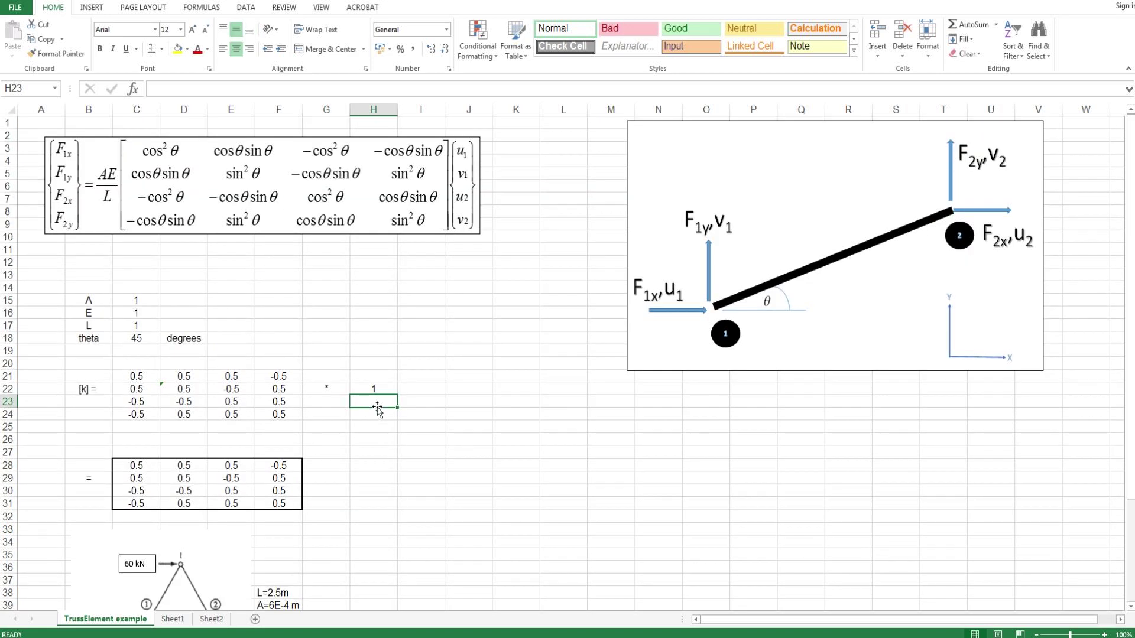
pyautogui.press('XF86AudioMute')
pyautogui.click(133, 477)
pyautogui.click(204, 491)
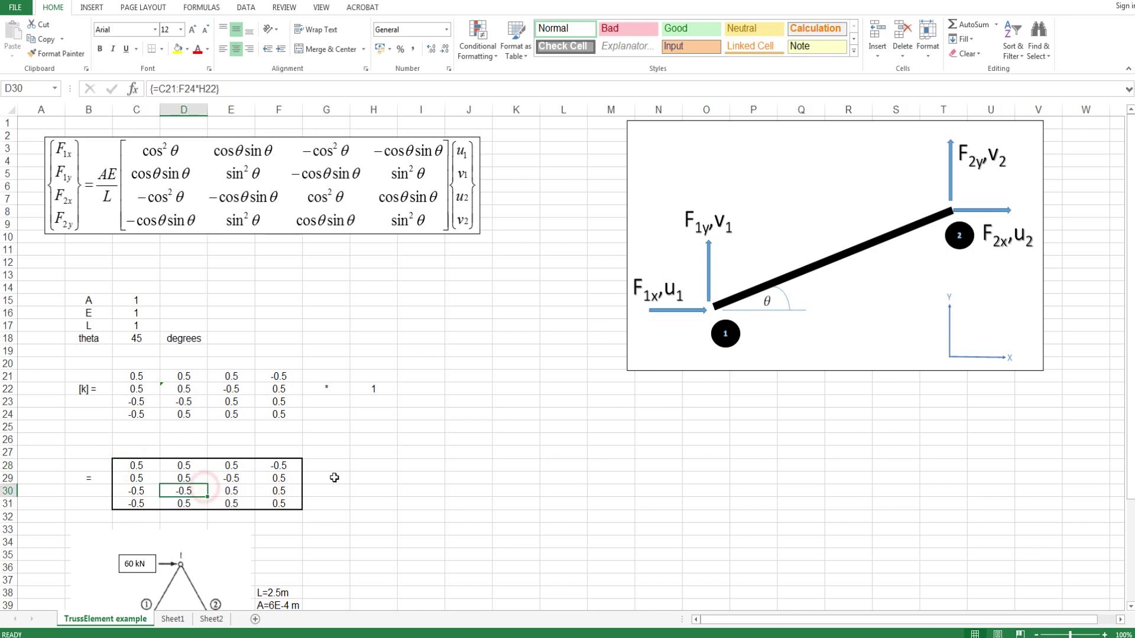
pyautogui.click(334, 477)
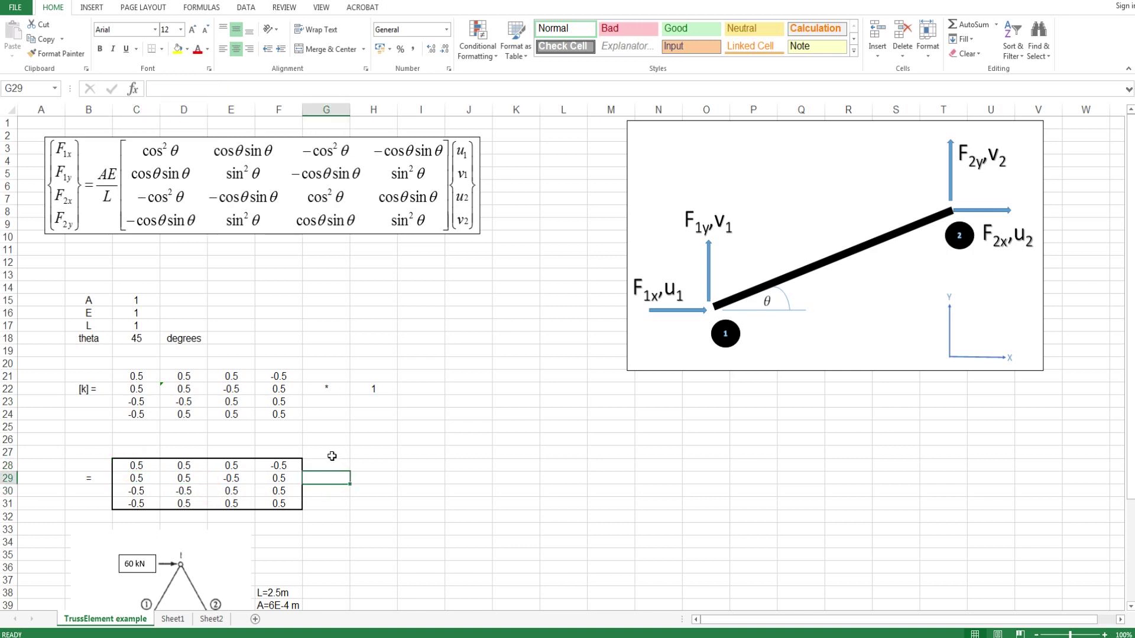
pyautogui.scroll(-4, 332, 456)
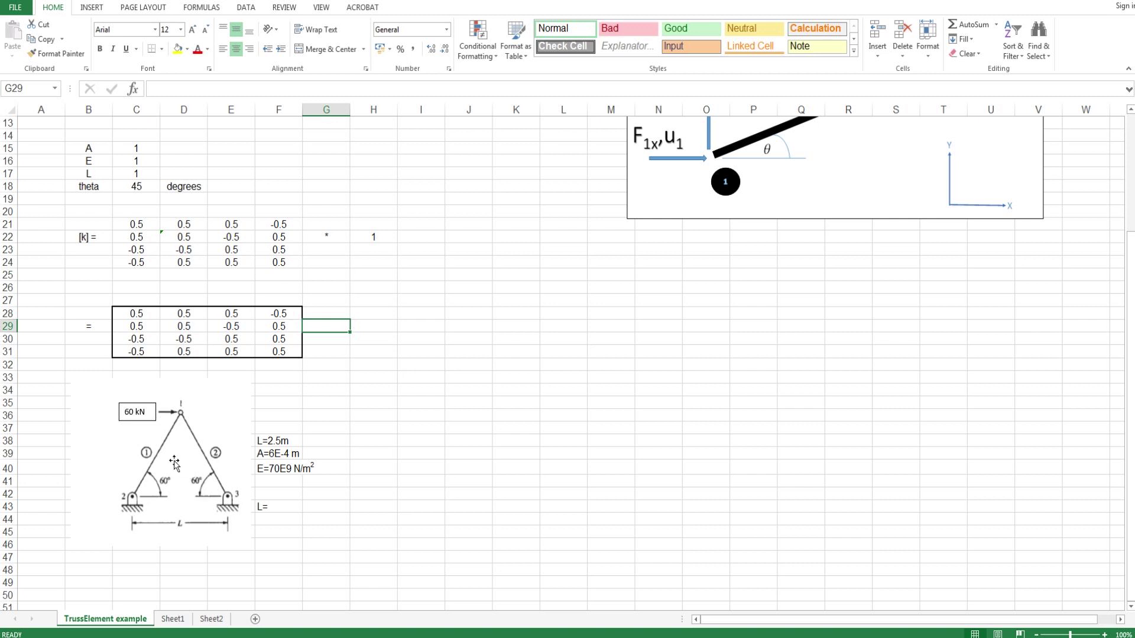
# - Calculate the truss member length in G43 with the formula =1.25/COS(RADIANS(60))
pyautogui.click(320, 509)
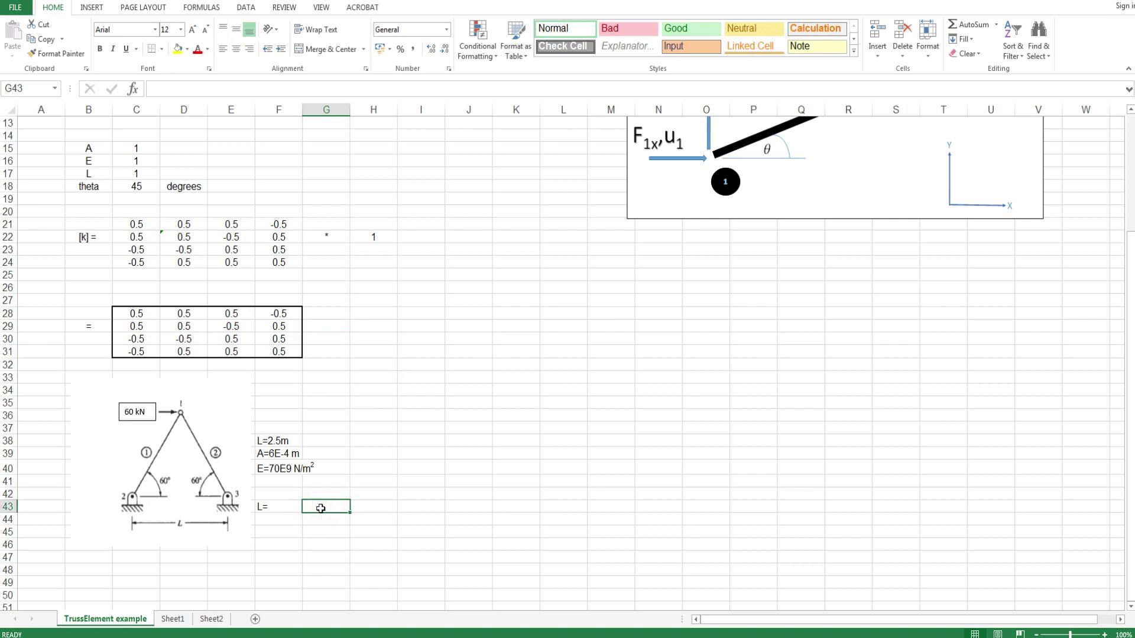
pyautogui.write('1.25')
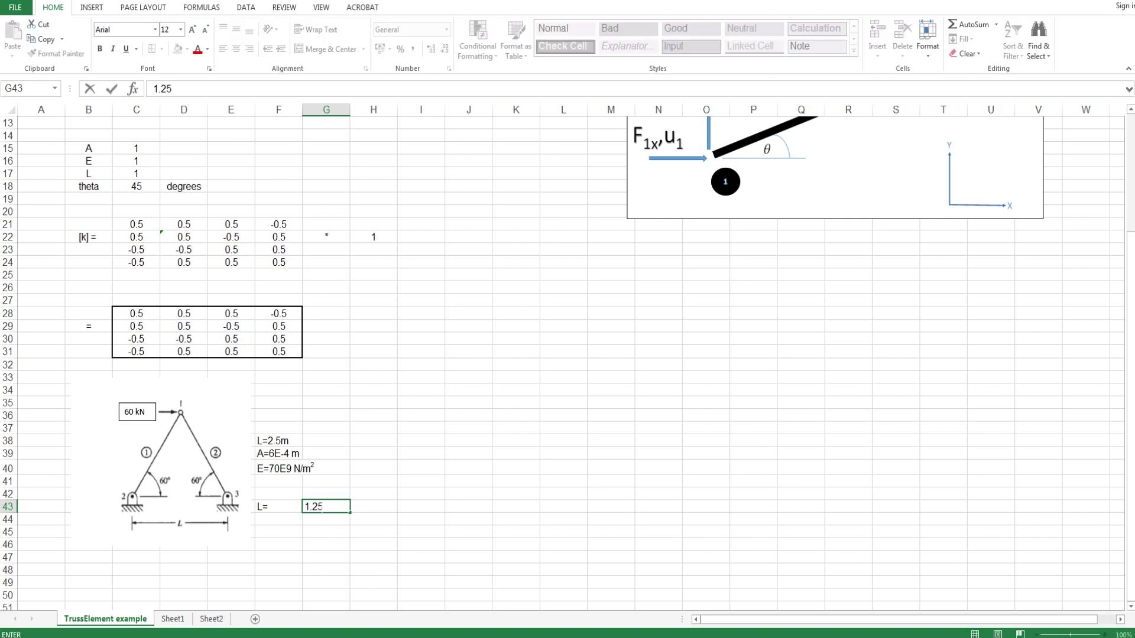
pyautogui.press('BackSpace')
pyautogui.press('BackSpace')
pyautogui.press('BackSpace')
pyautogui.write('=')
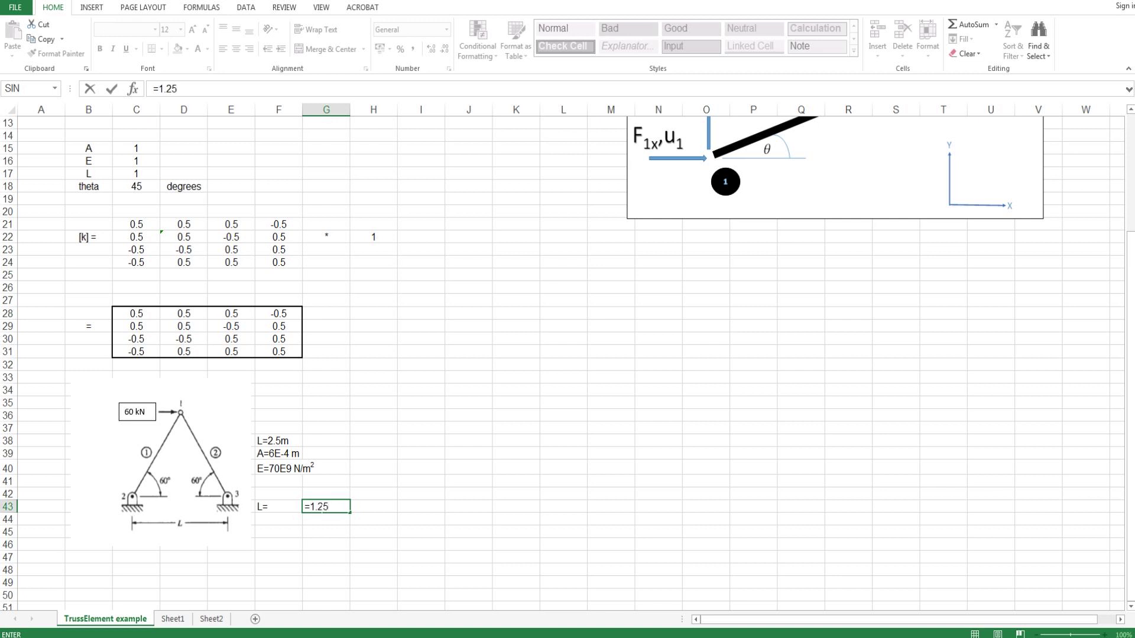
pyautogui.write('1.25/cos')
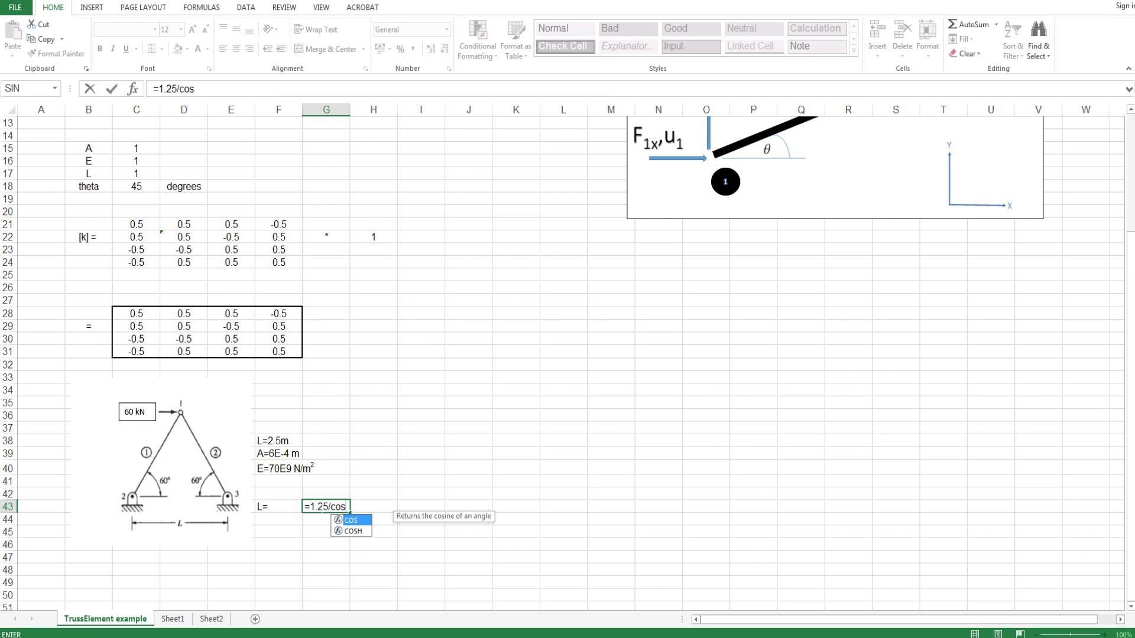
pyautogui.press('Tab')
pyautogui.write('rad')
pyautogui.press('Tab')
pyautogui.write('60)')
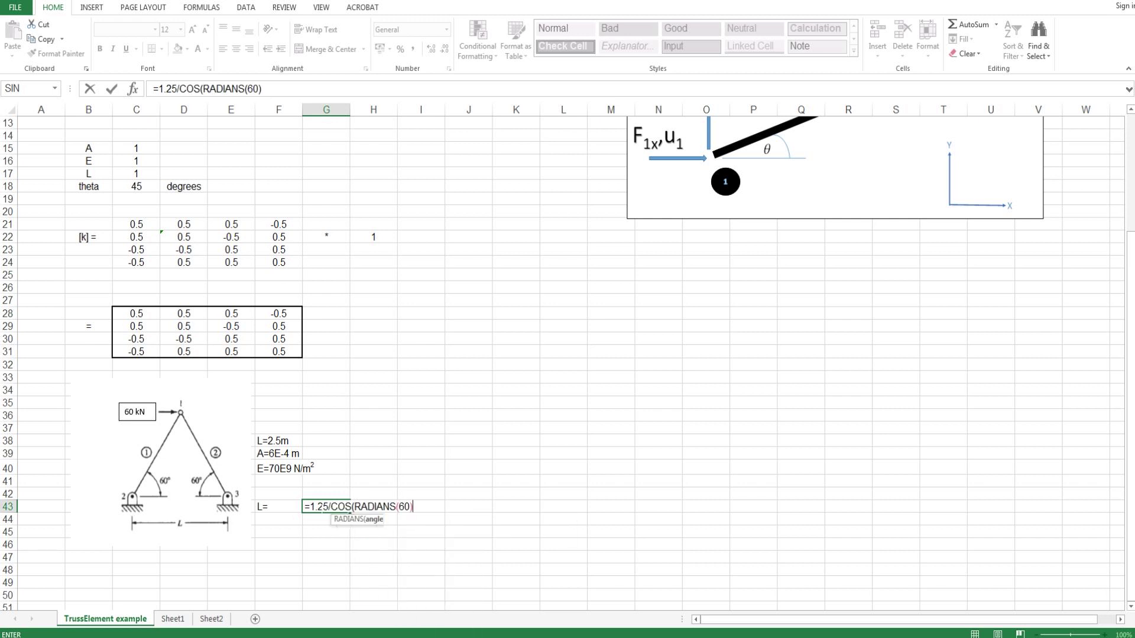
pyautogui.press('Return')
# - Add the unit m in H43 beside the calculated member length
pyautogui.click(320, 508)
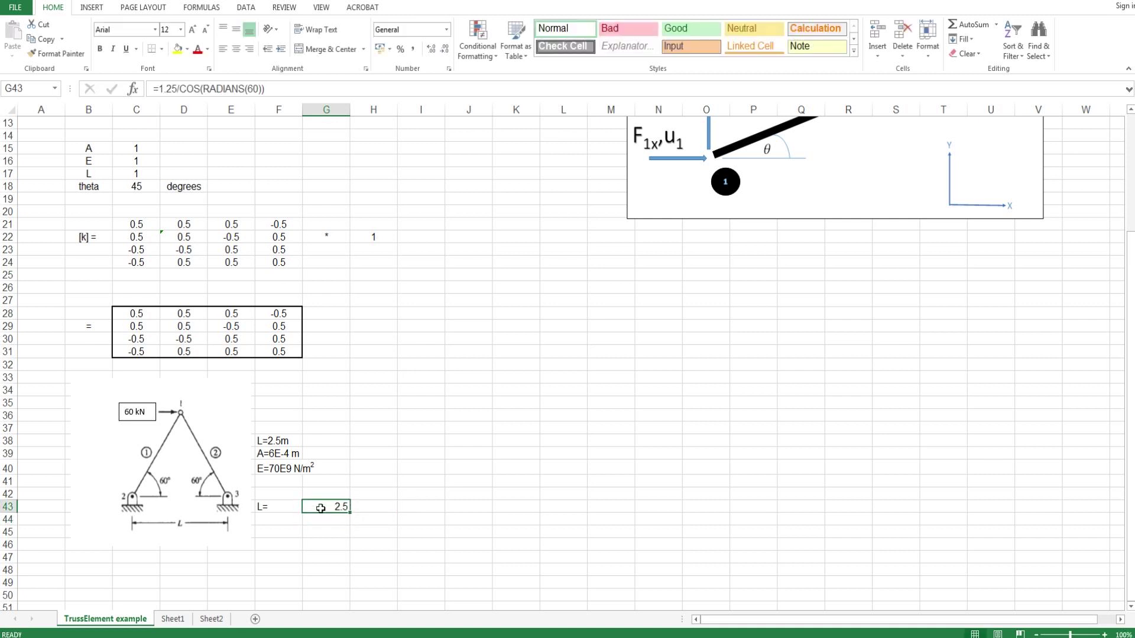
pyautogui.press('Right')
pyautogui.write('m')
pyautogui.press('Return')
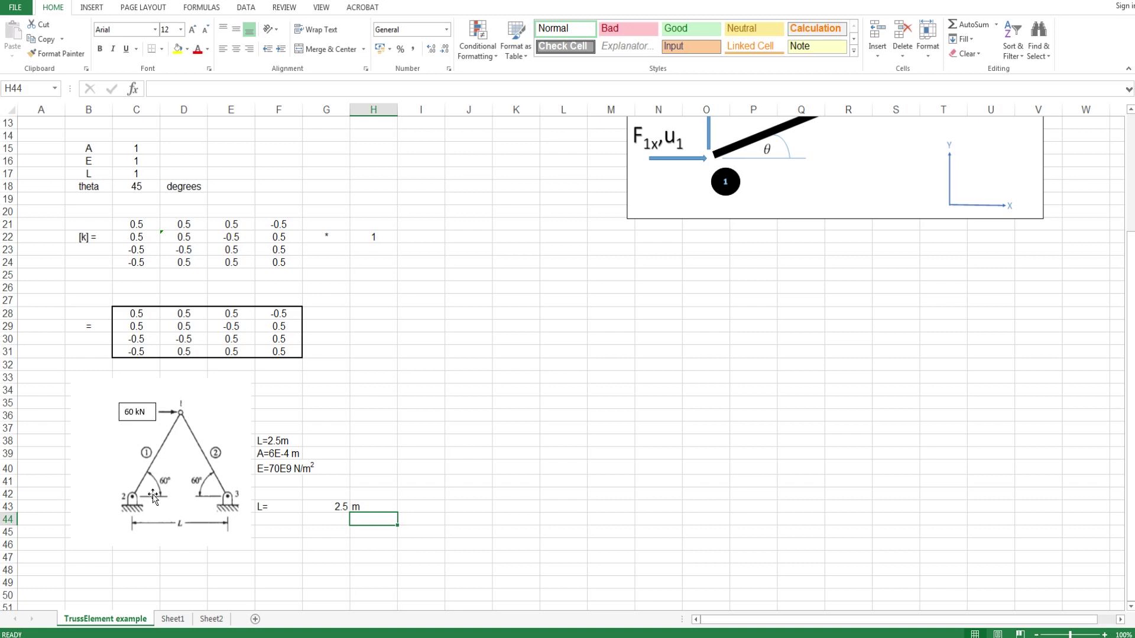
# - Set the element's area A to 6e-4 and its modulus E to 70e9 in the stiffness inputs
pyautogui.scroll(4, 382, 444)
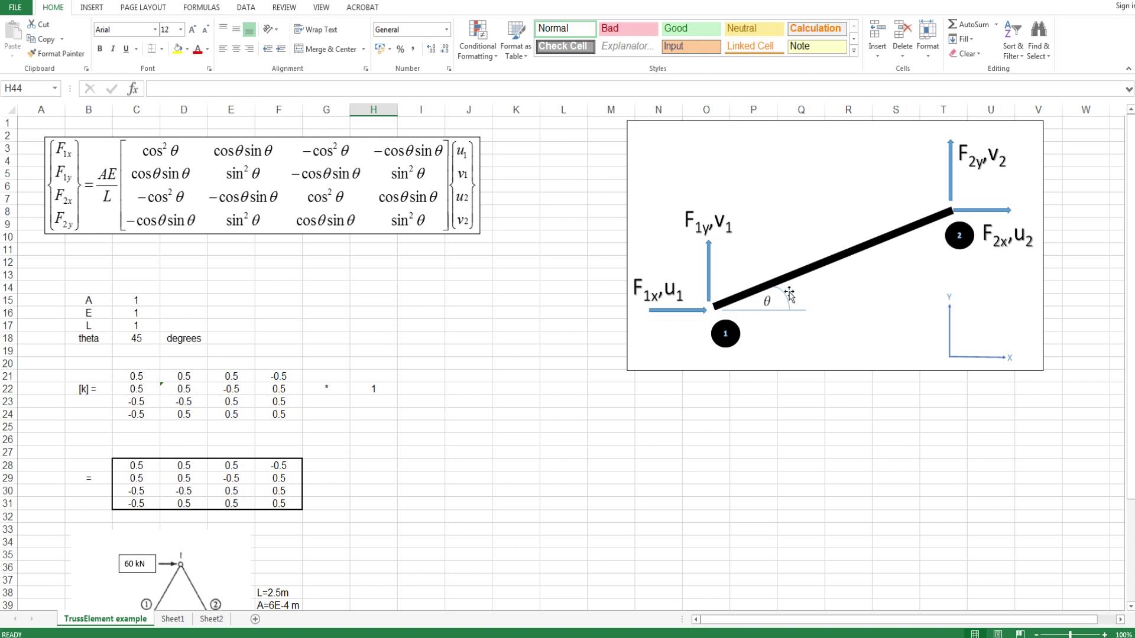
pyautogui.scroll(-3, 776, 305)
pyautogui.scroll(-2, 777, 306)
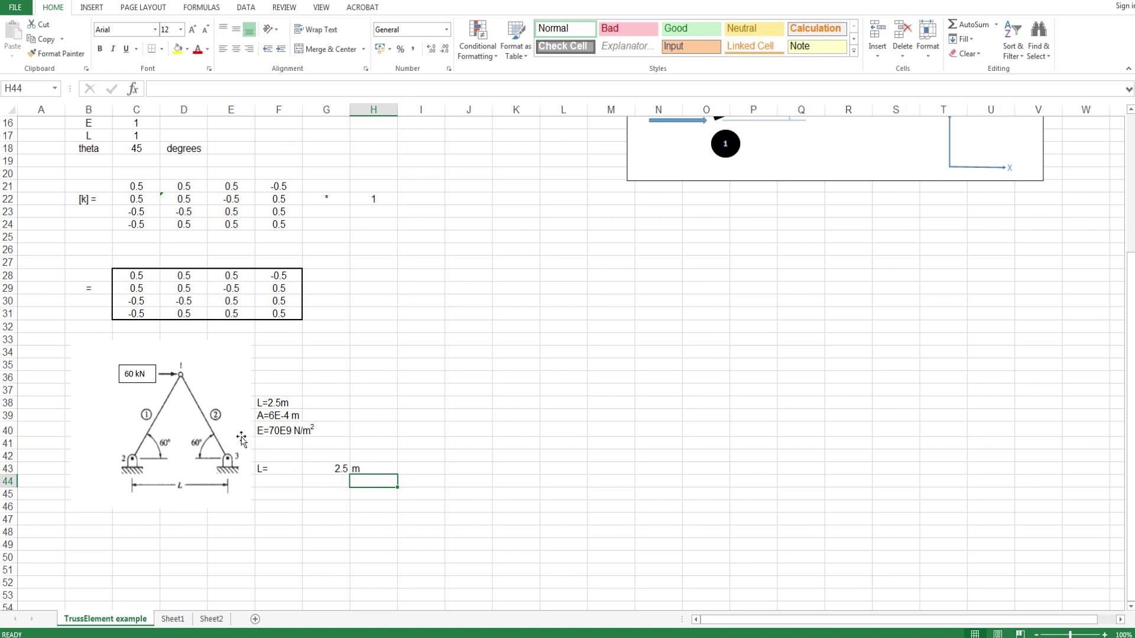
pyautogui.click(342, 469)
pyautogui.scroll(4, 154, 340)
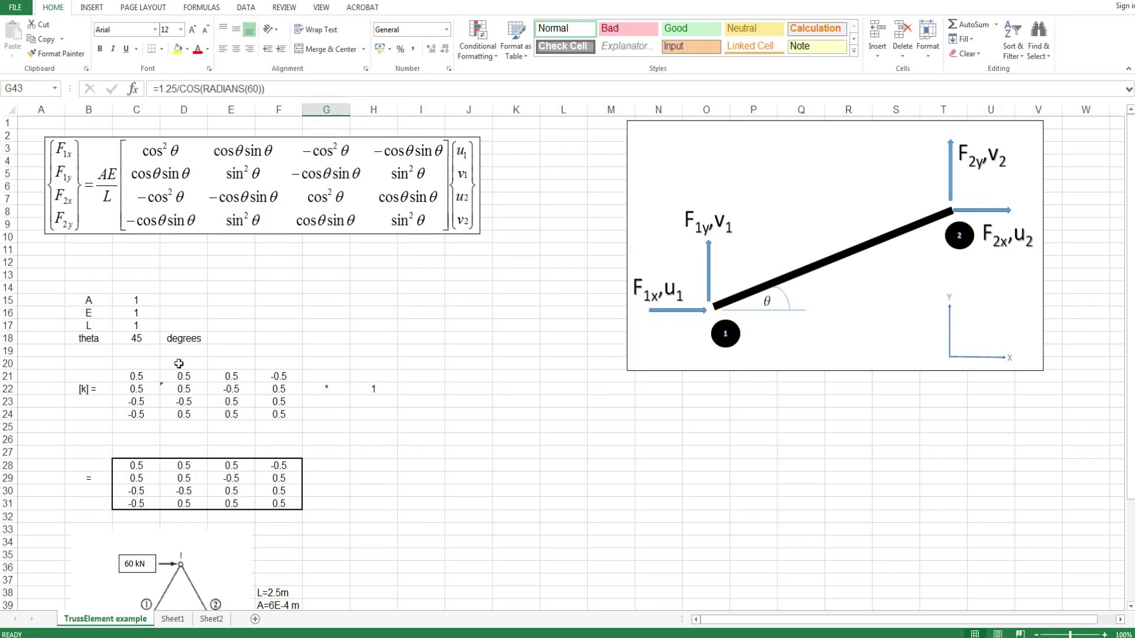
pyautogui.scroll(-1, 155, 340)
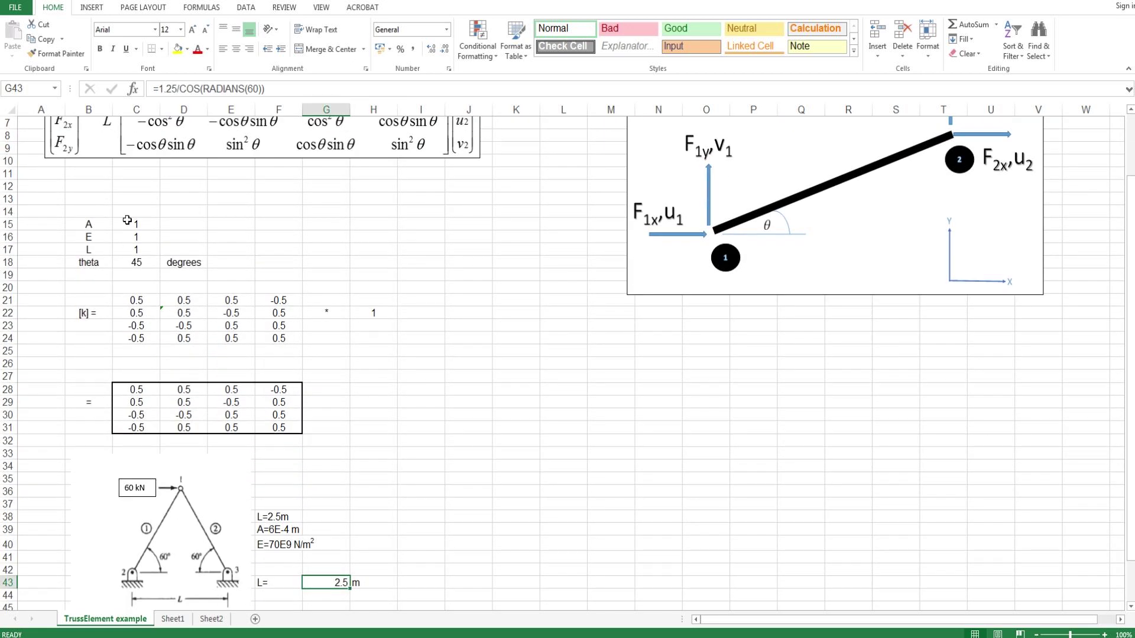
pyautogui.click(130, 224)
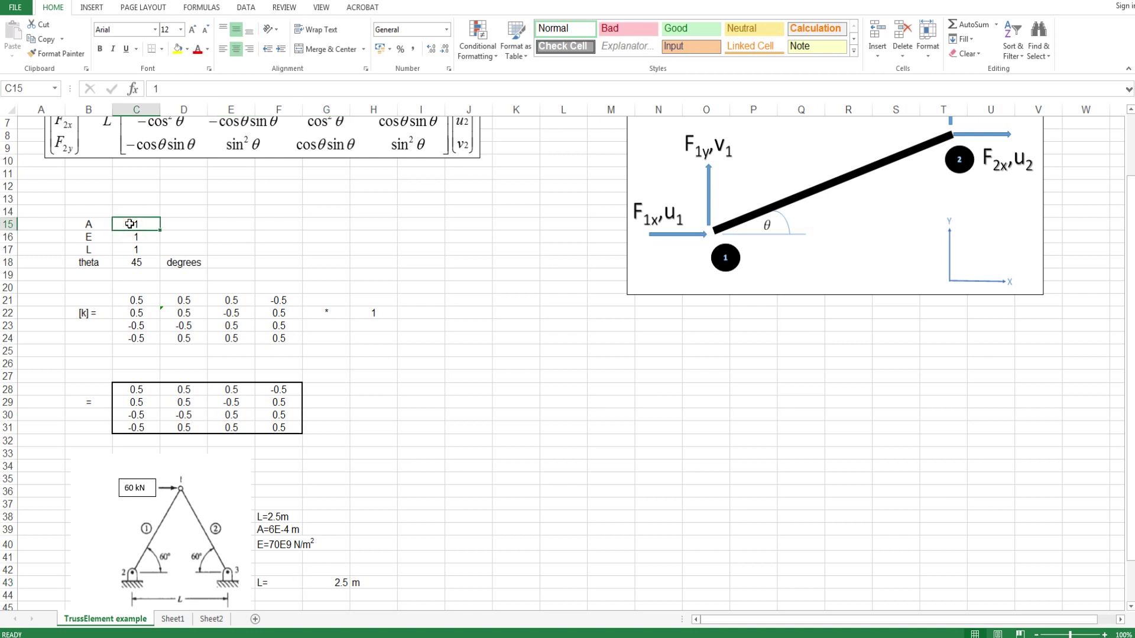
pyautogui.write('6e-4')
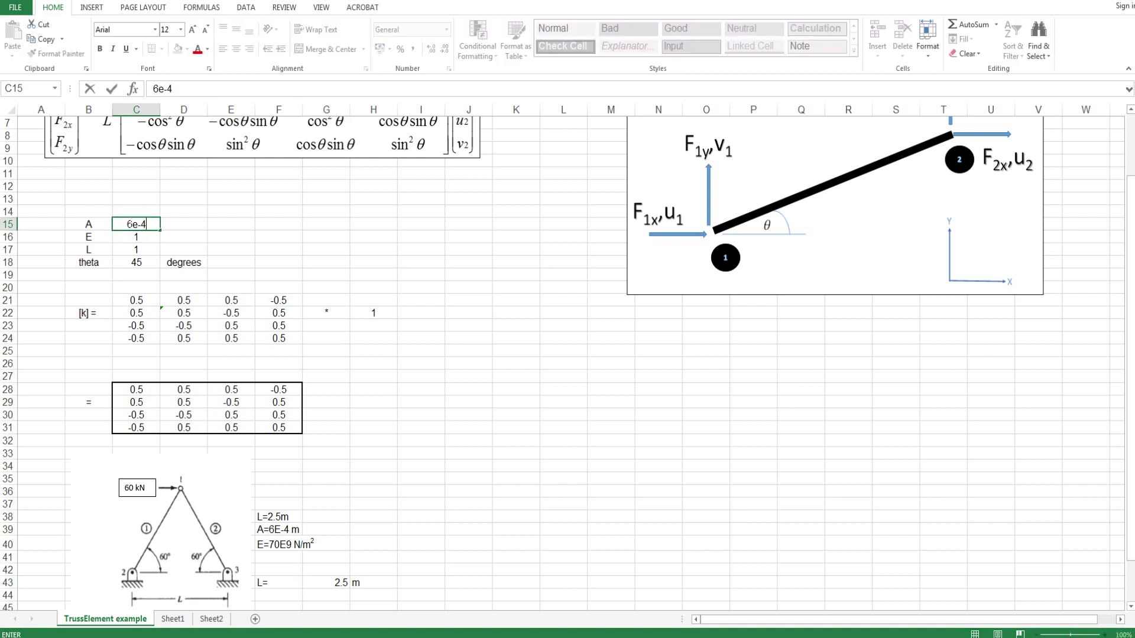
pyautogui.press('Return')
pyautogui.write('70e9')
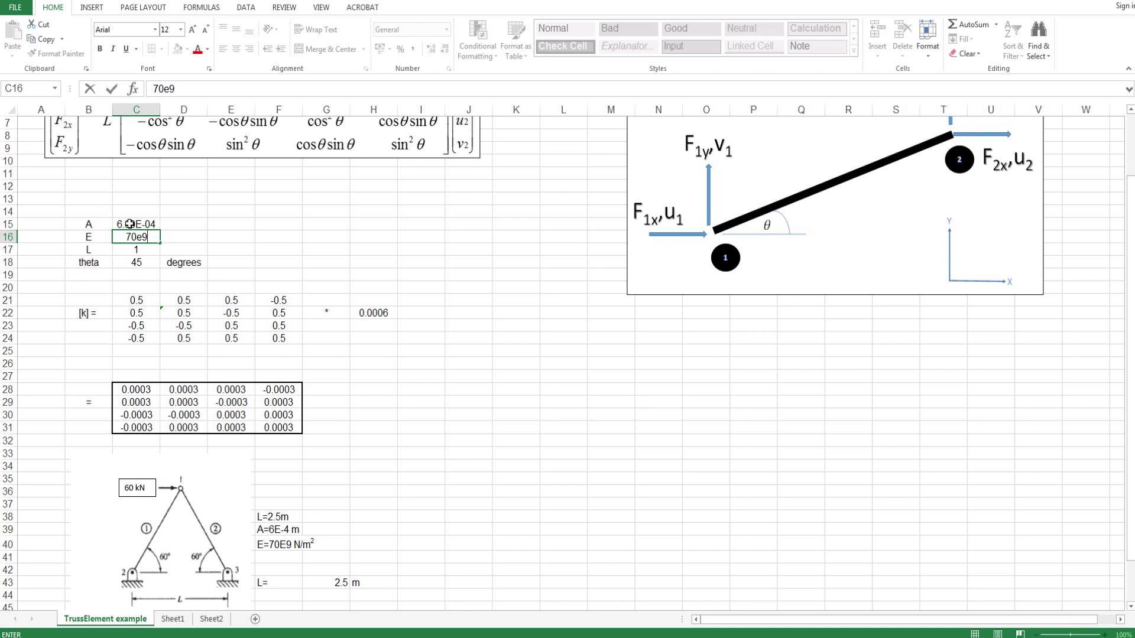
pyautogui.press('Return')
# - Set the element's length L to 2.5 and its angle theta to 60 degrees
pyautogui.write('2.5')
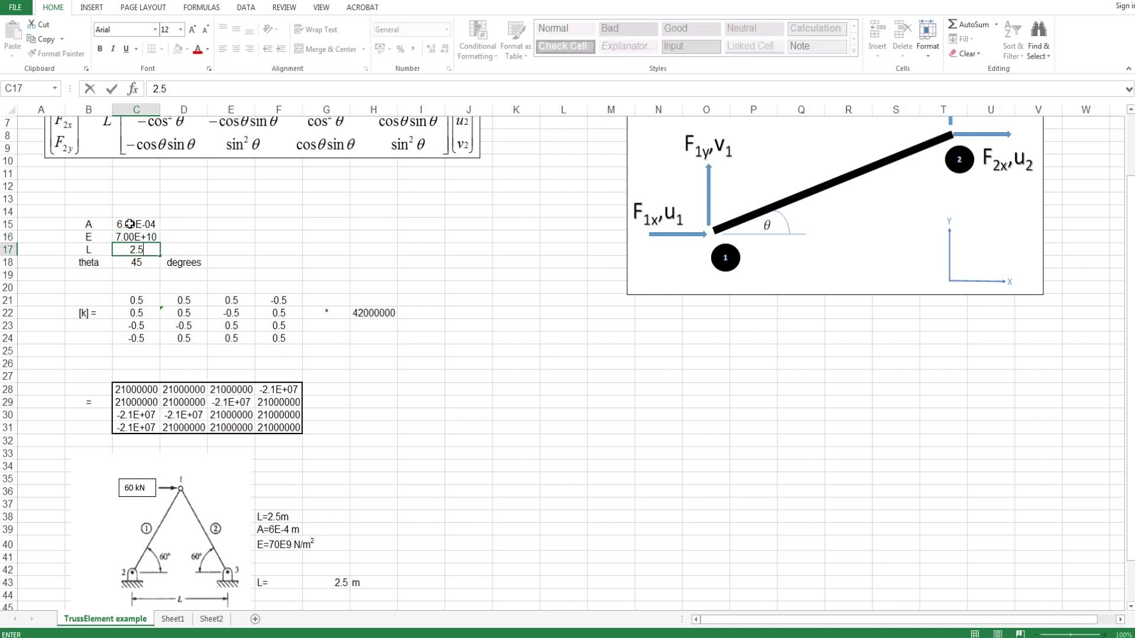
pyautogui.press('Return')
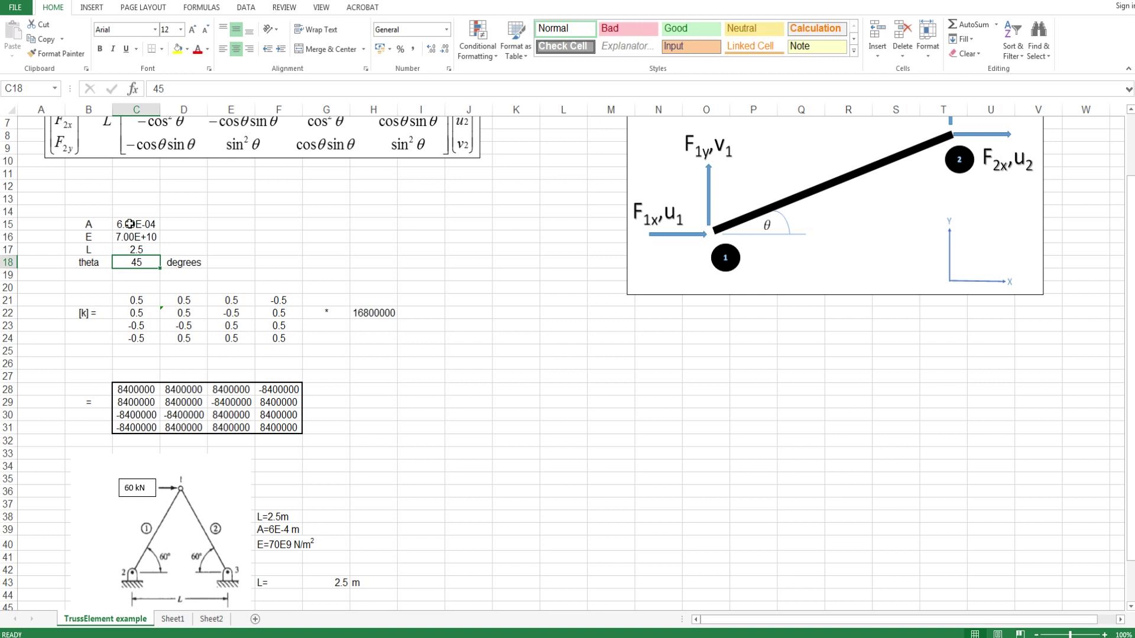
pyautogui.write('60')
pyautogui.press('Return')
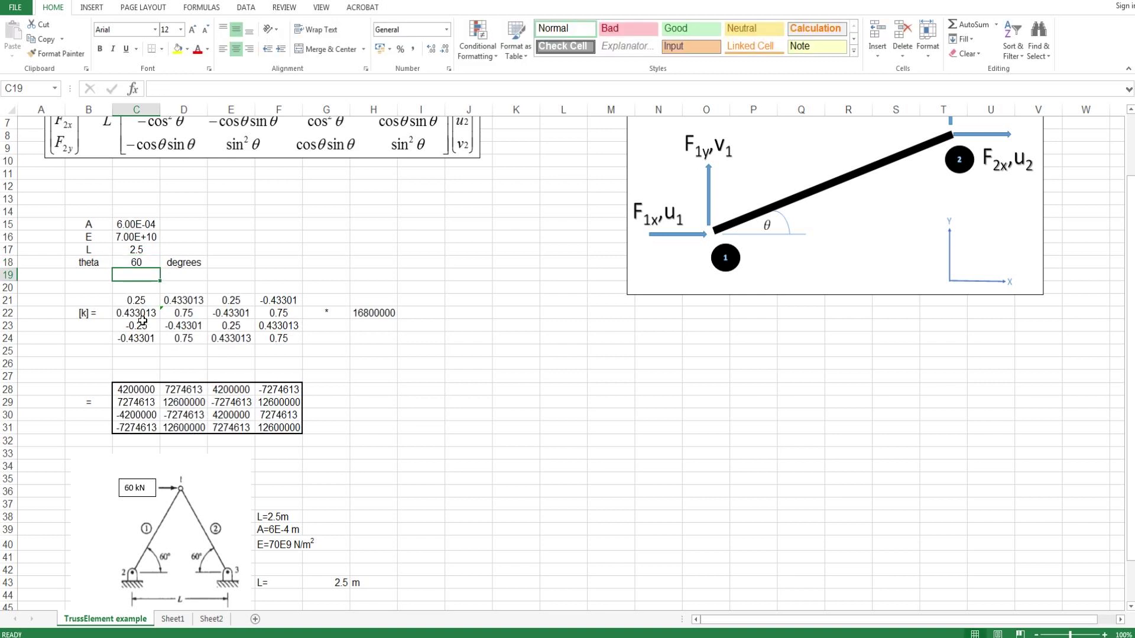
# - Label cell B50 below the truss figure as "[k] e1=" for element 1's stiffness matrix
pyautogui.scroll(-4, 142, 401)
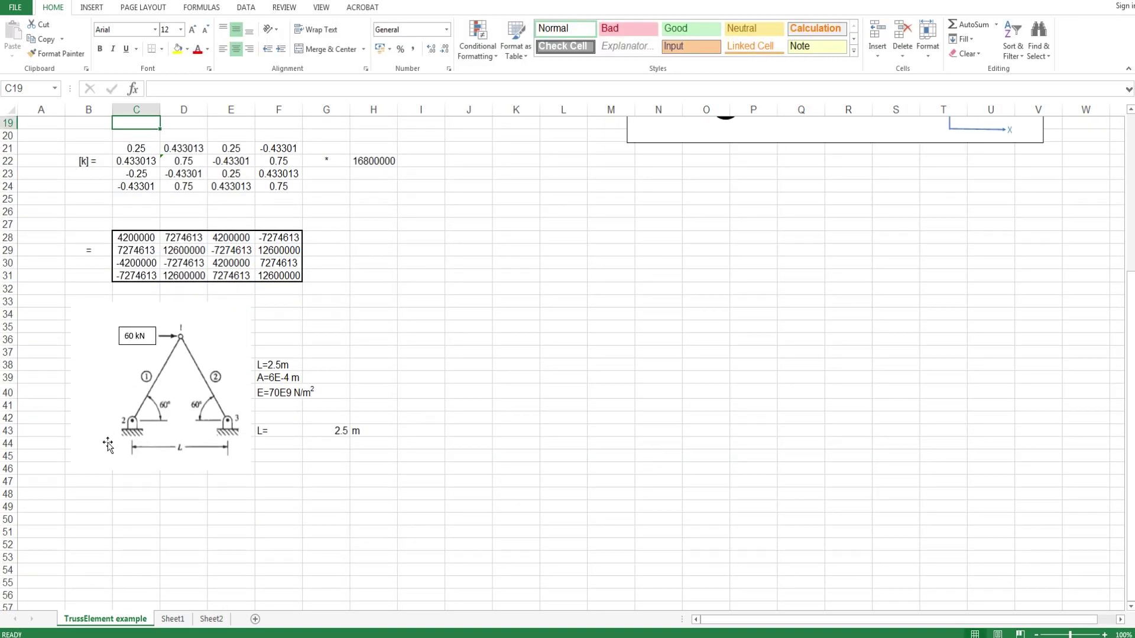
pyautogui.click(87, 515)
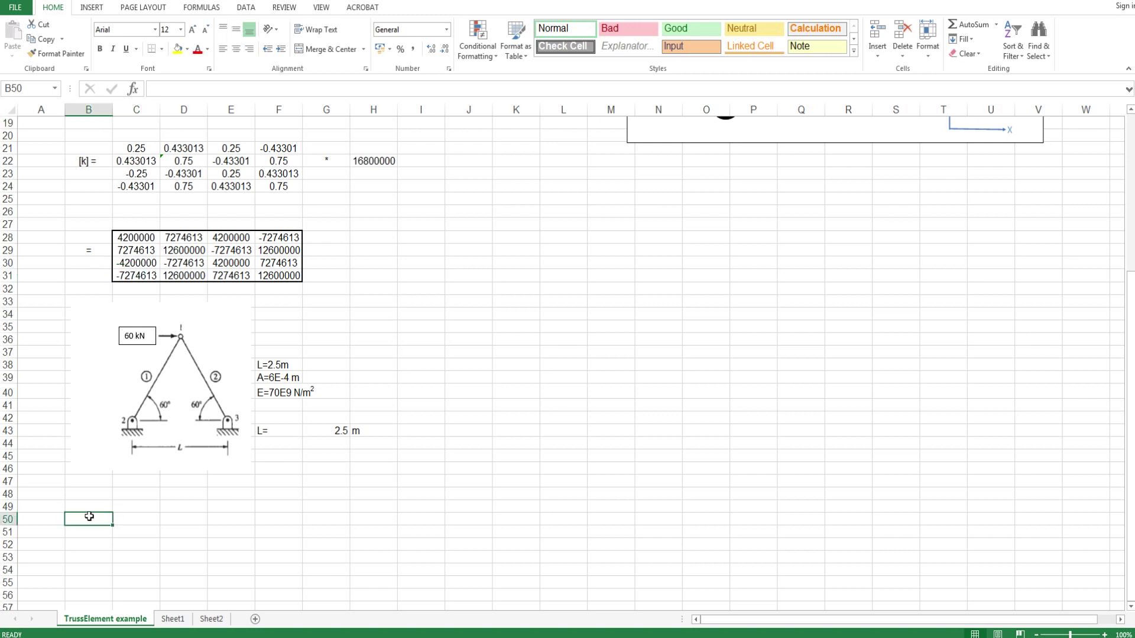
pyautogui.write('[')
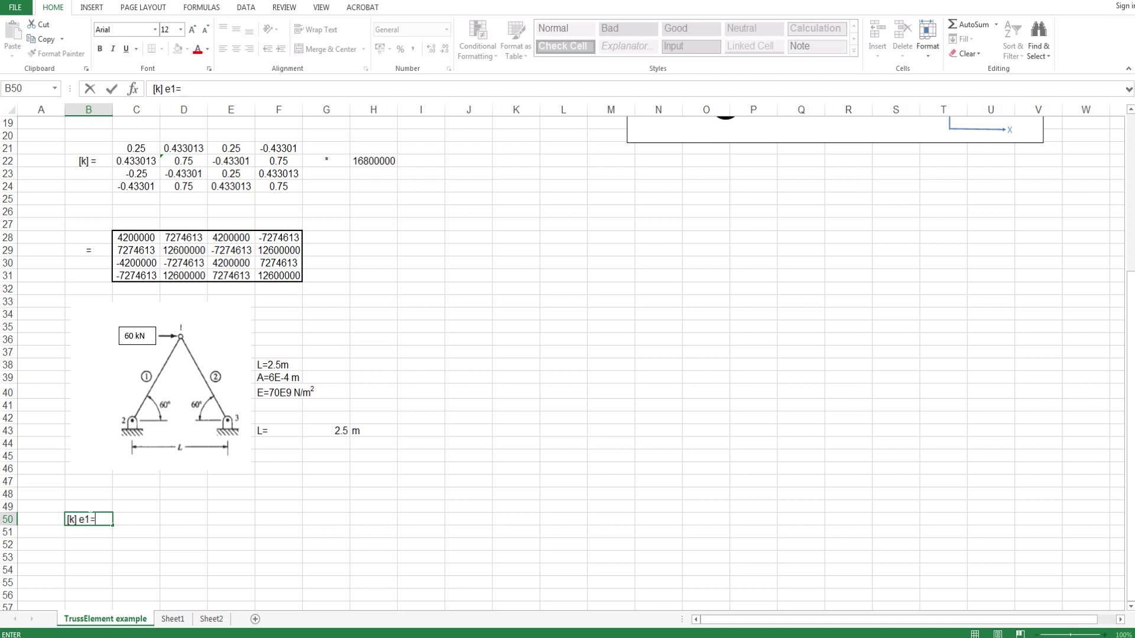
pyautogui.click(121, 519)
# - Copy the stiffness matrix in C28:F31 and paste it at D50 as values only
pyautogui.click(133, 239)
pyautogui.moveTo(133, 240); pyautogui.dragTo(291, 285)
pyautogui.hotkey('ctrl', 'c')
pyautogui.click(176, 520)
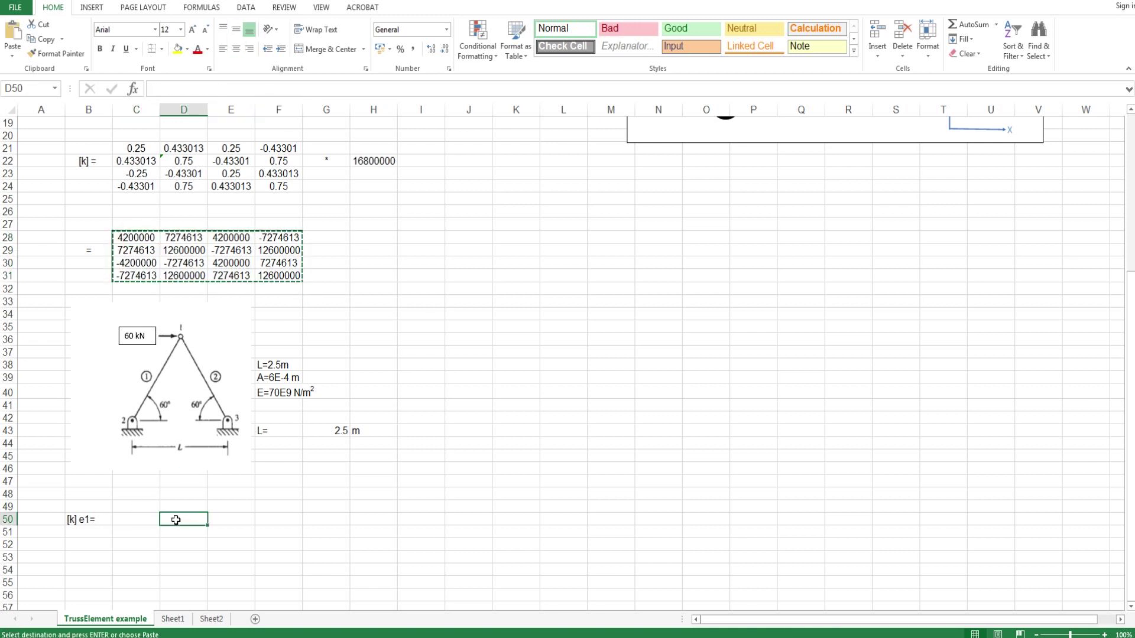
pyautogui.hotkey('ctrl', 'v')
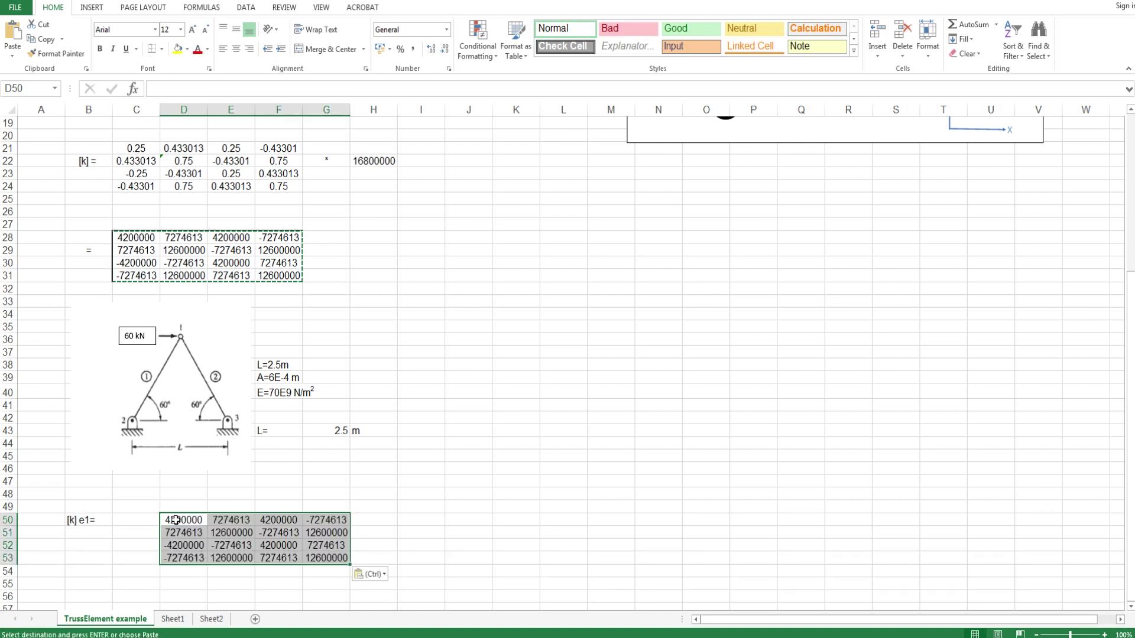
pyautogui.click(372, 576)
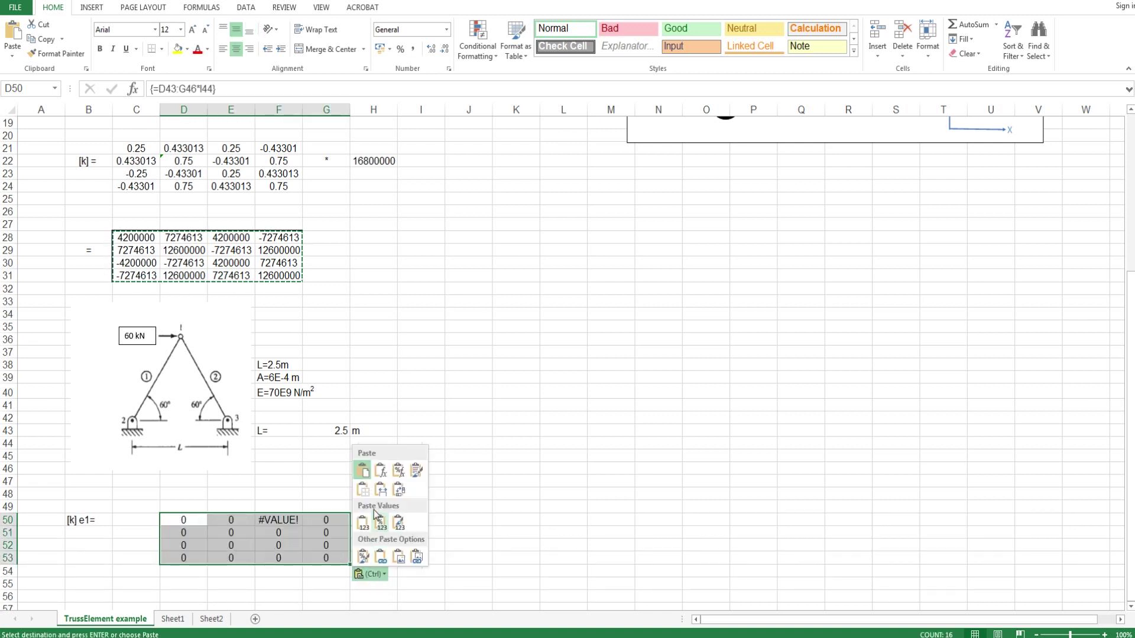
pyautogui.click(366, 525)
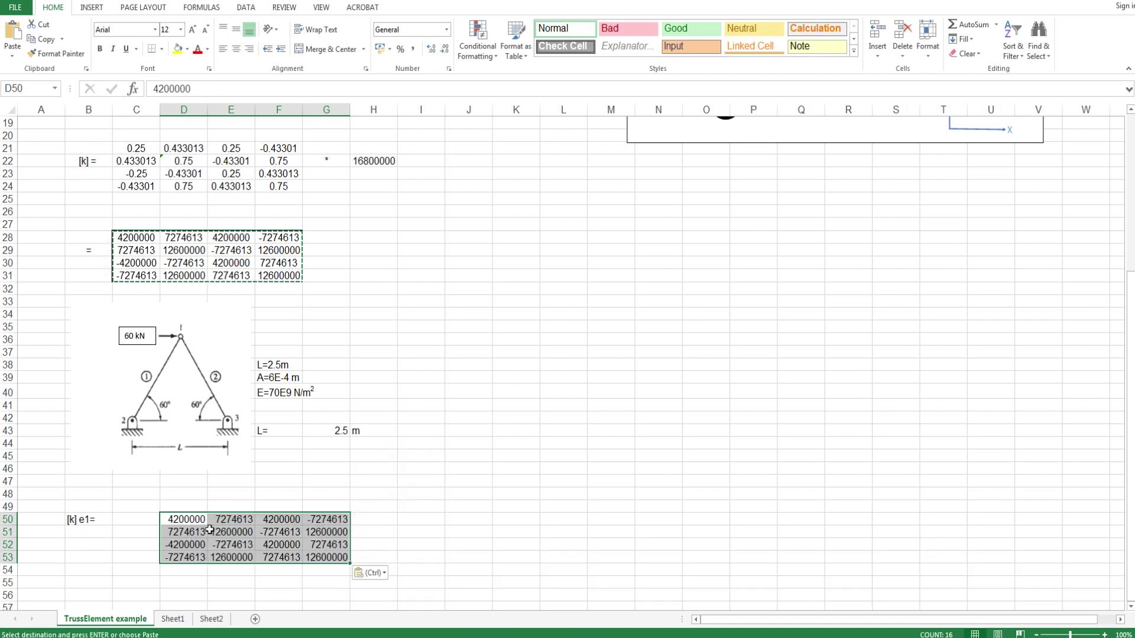
# - Compare the [k] e1 matrix and truss node numbering with the general element equation and nodal displacement diagram
pyautogui.click(182, 507)
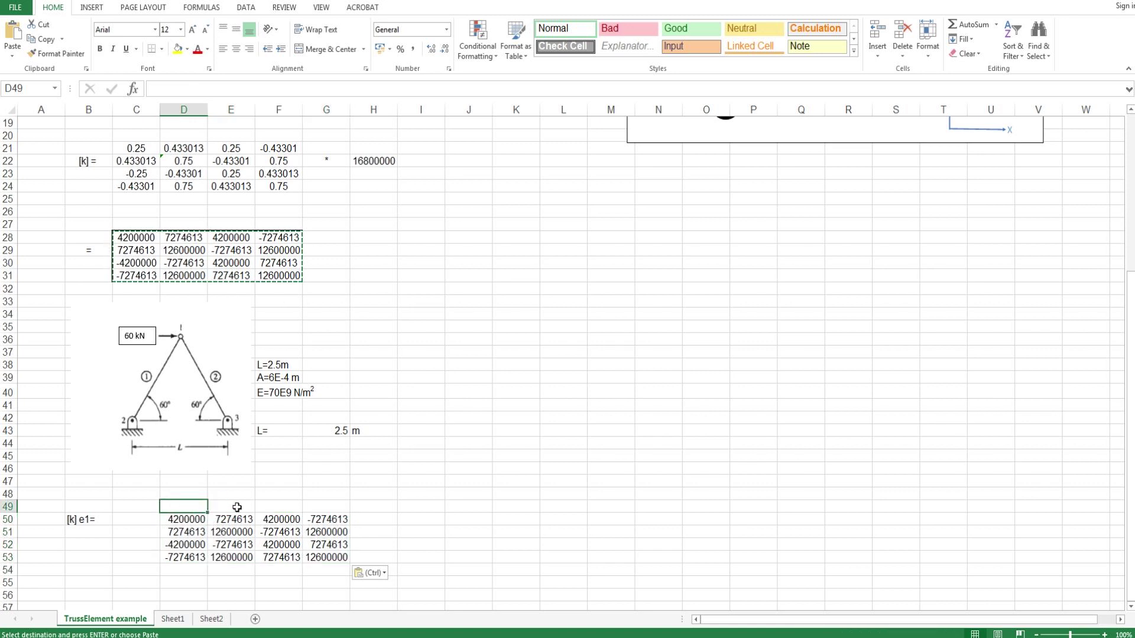
pyautogui.scroll(6, 285, 513)
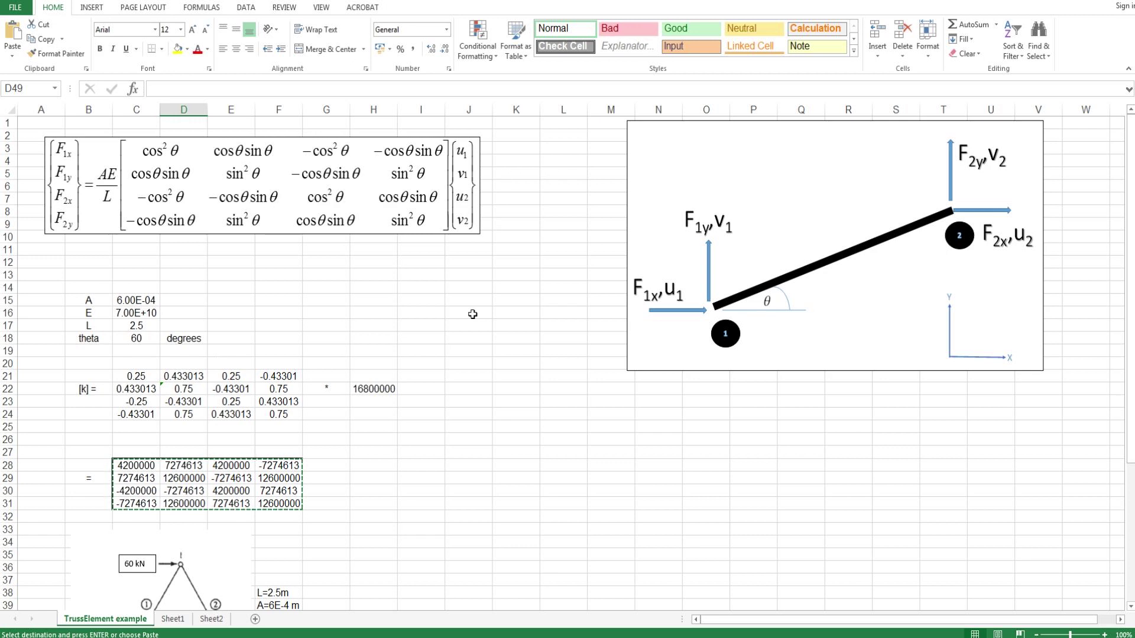
pyautogui.scroll(-9, 473, 313)
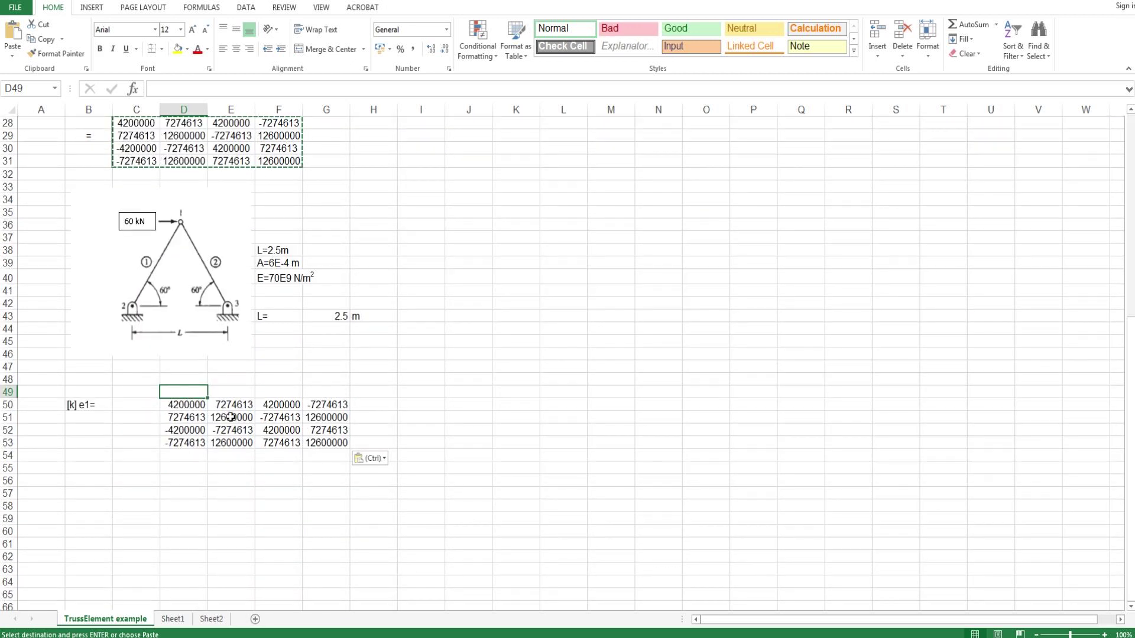
pyautogui.click(156, 405)
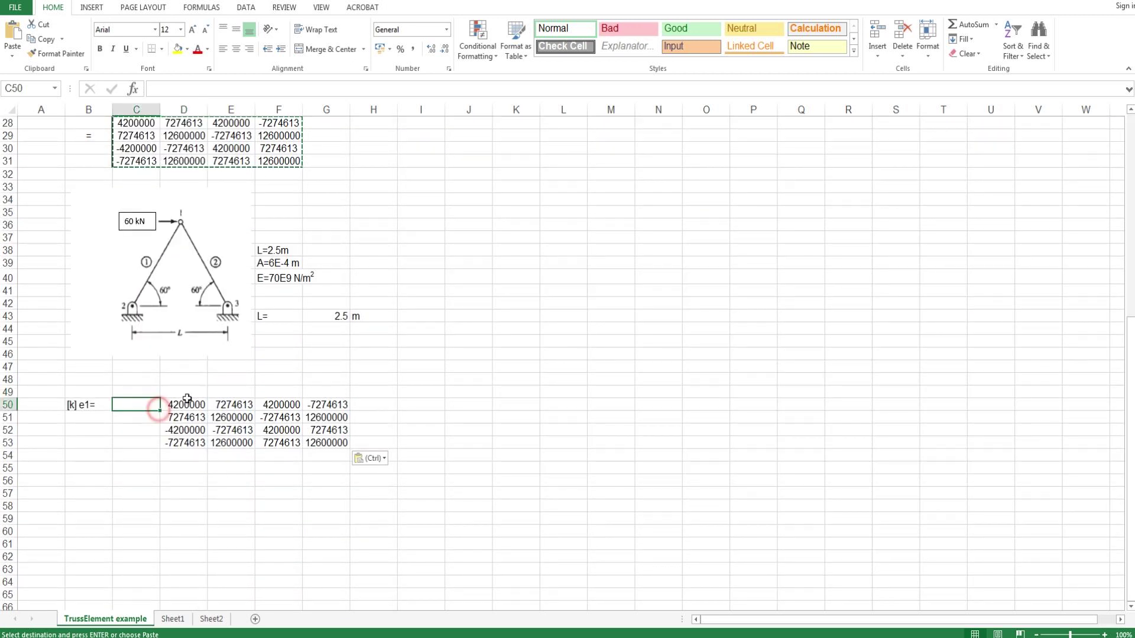
pyautogui.click(187, 394)
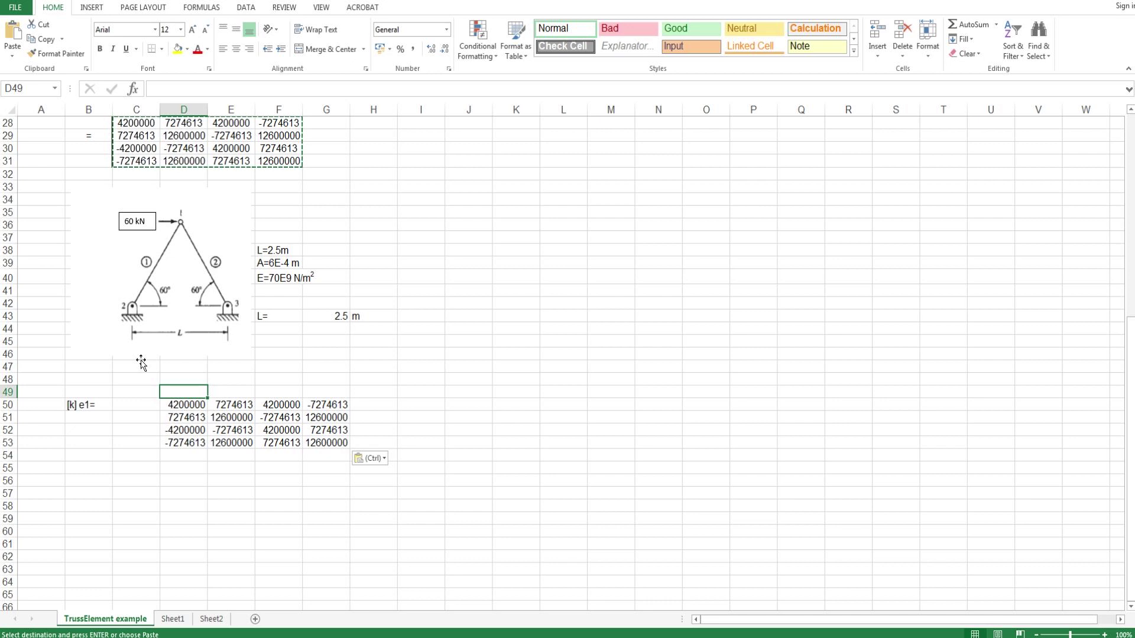
pyautogui.scroll(1, 142, 362)
pyautogui.scroll(7, 140, 419)
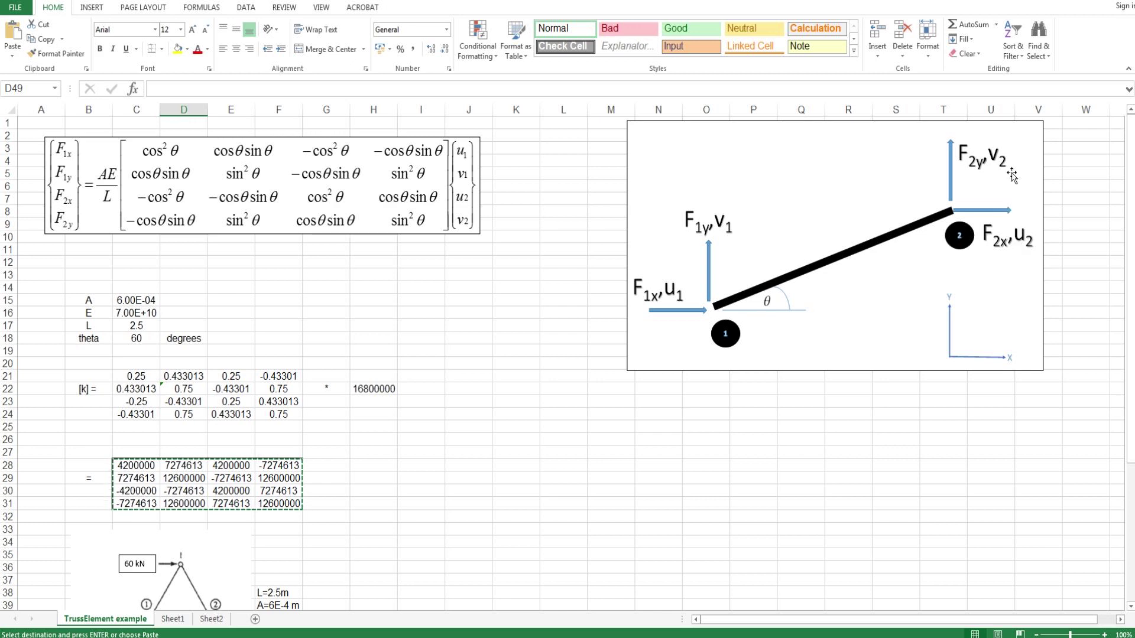
# - Label the columns of the [k] e1 matrix u2, v2, u1 and v1 in D49:G49
pyautogui.scroll(-11, 444, 436)
pyautogui.scroll(3, 177, 378)
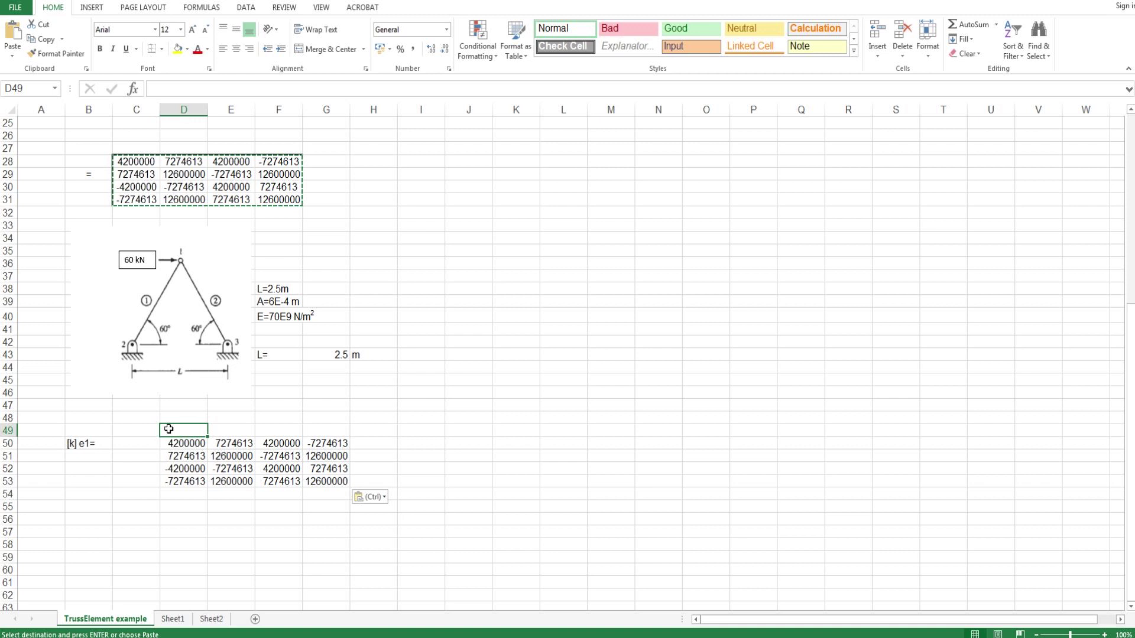
pyautogui.write('u2')
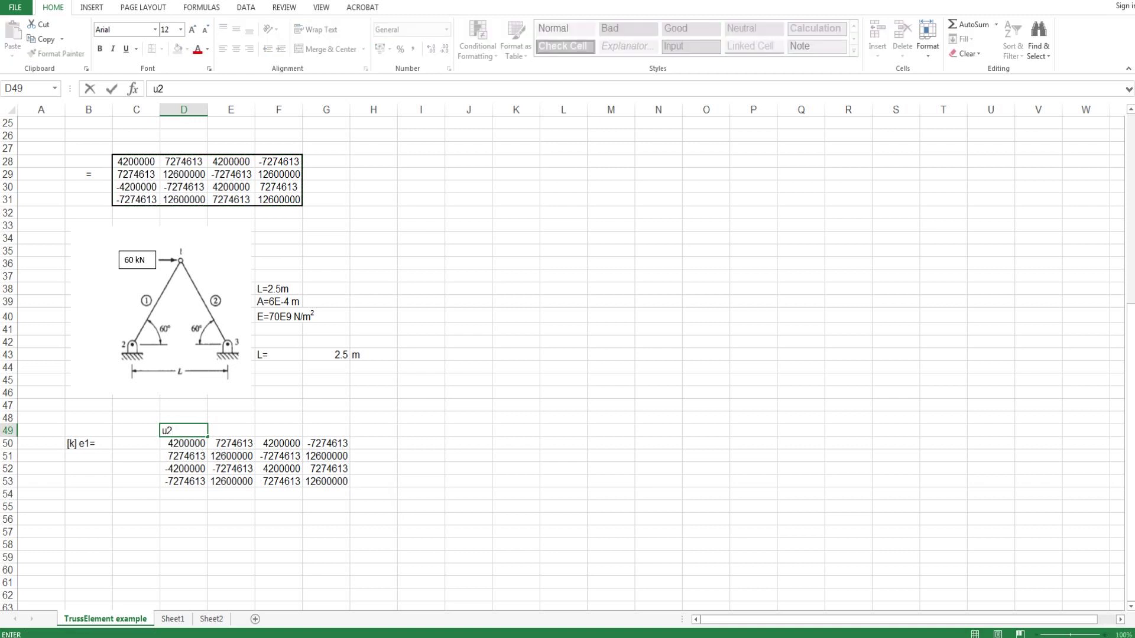
pyautogui.press('Tab')
pyautogui.write('v2')
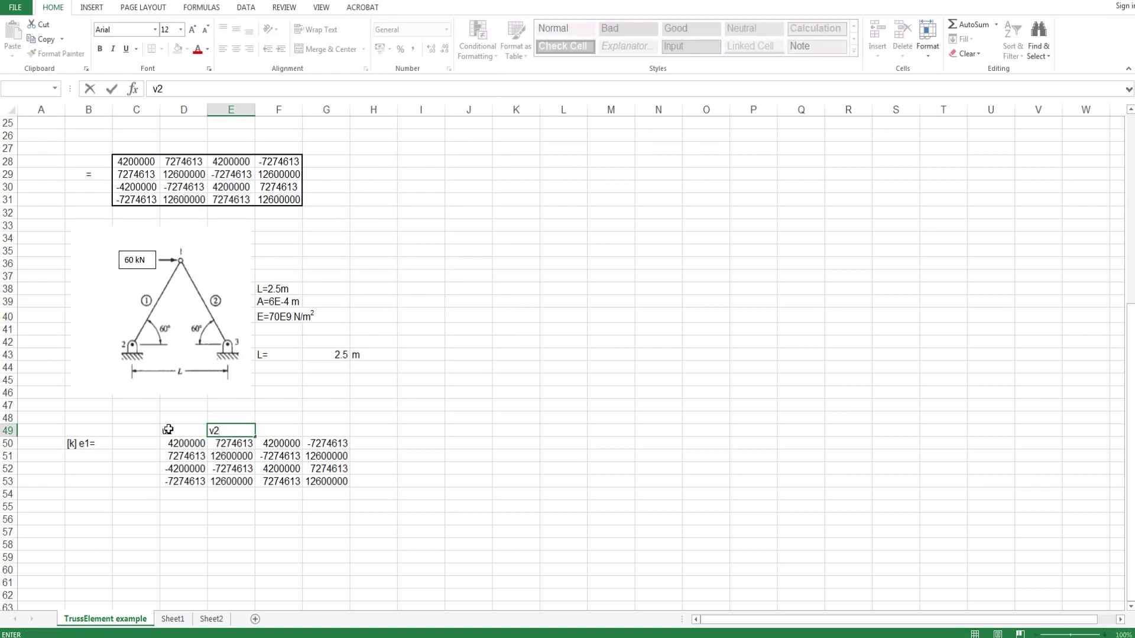
pyautogui.press('Tab')
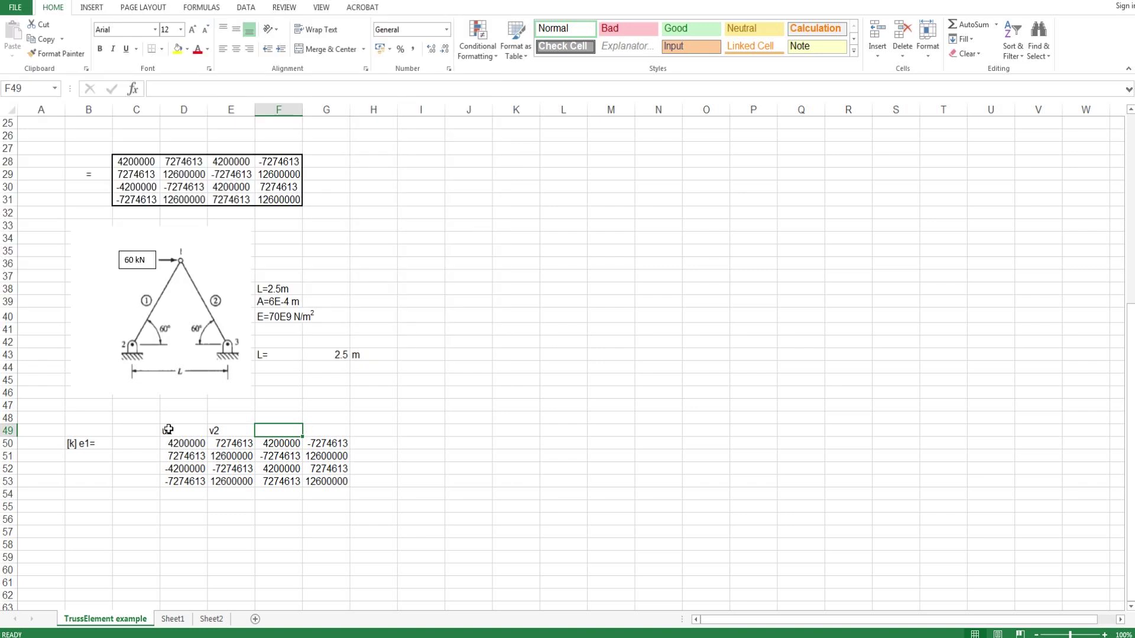
pyautogui.write('u1')
pyautogui.press('Tab')
pyautogui.write('v1')
pyautogui.press('Tab')
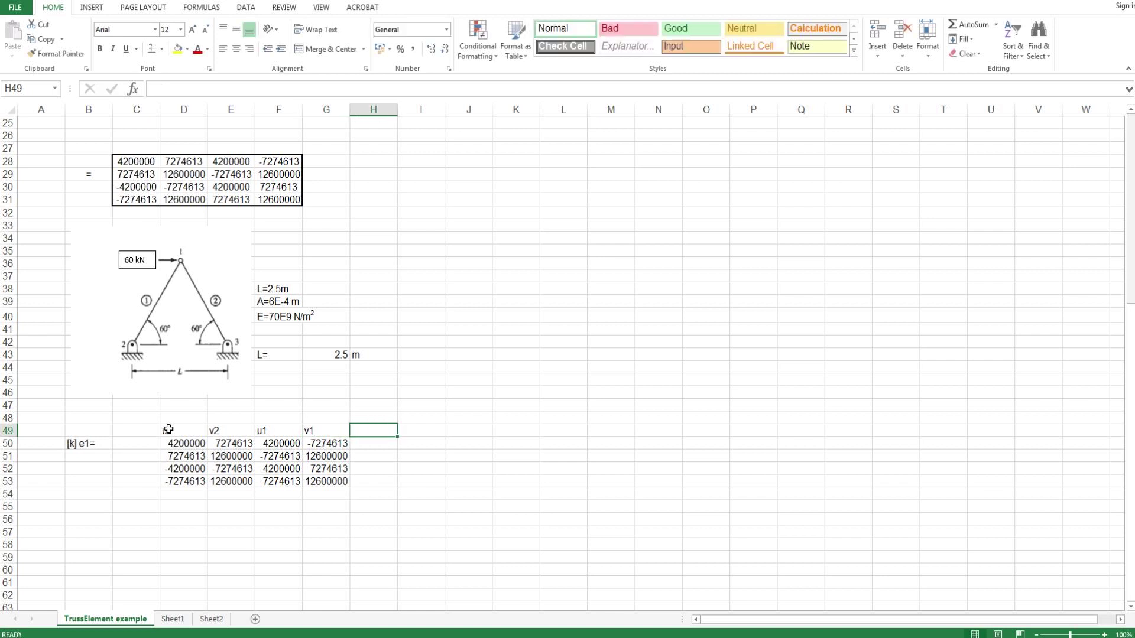
# - Copy the column labels in D49:G49 and paste them transposed from C50 as the [k] e1 matrix's row labels
pyautogui.moveTo(175, 431); pyautogui.dragTo(327, 434)
pyautogui.hotkey('ctrl', 'c')
pyautogui.click(127, 448)
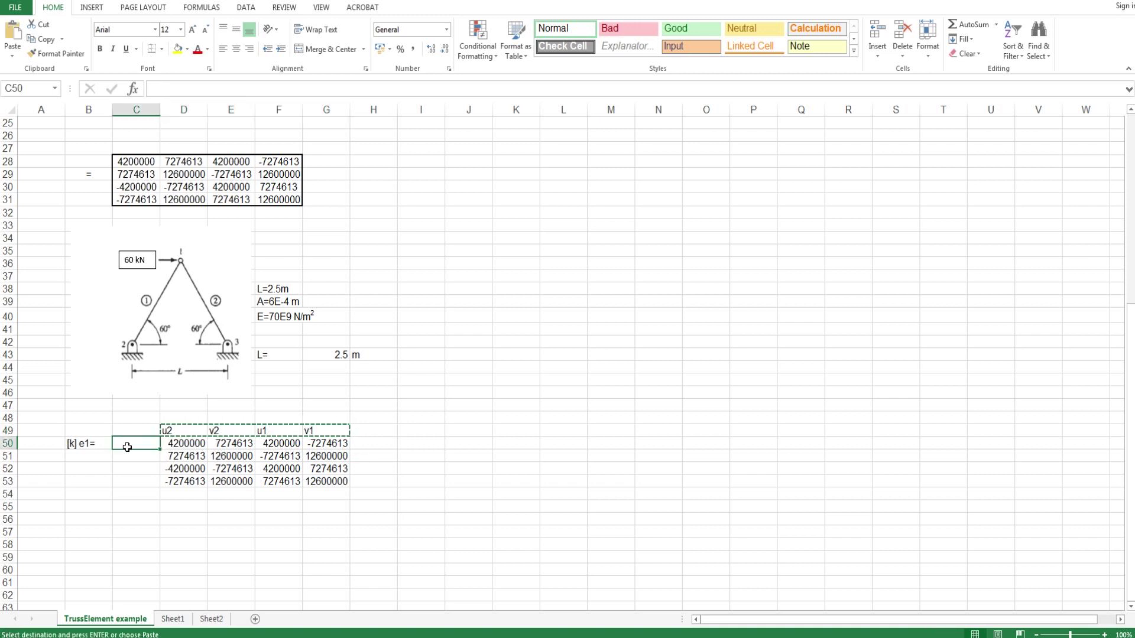
pyautogui.hotkey('ctrl', 'v')
pyautogui.click(325, 460)
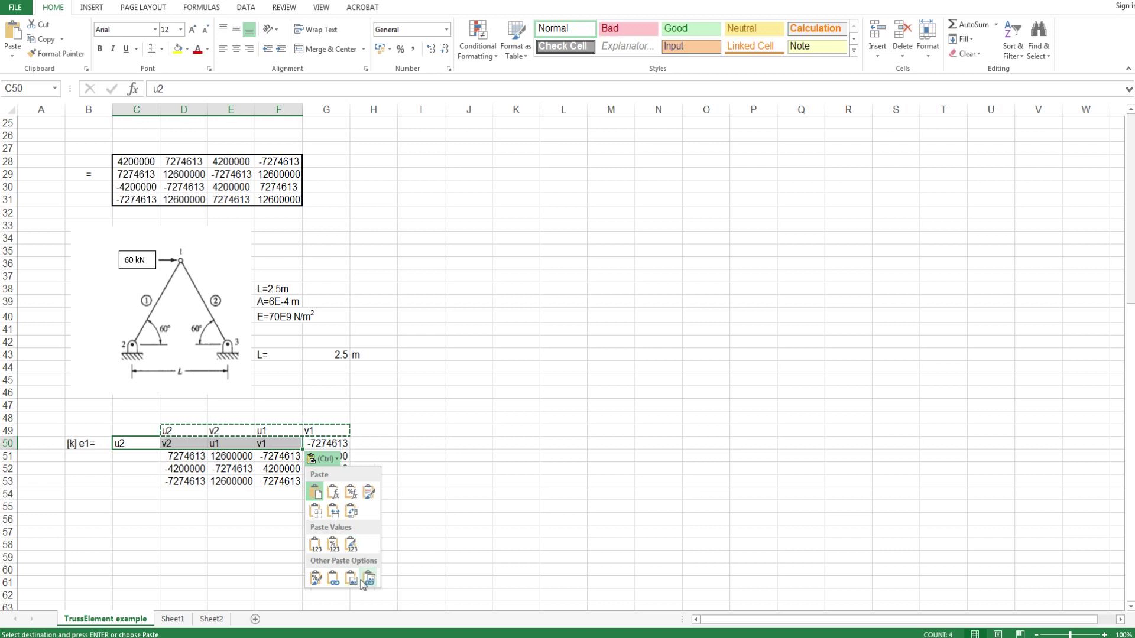
pyautogui.click(351, 511)
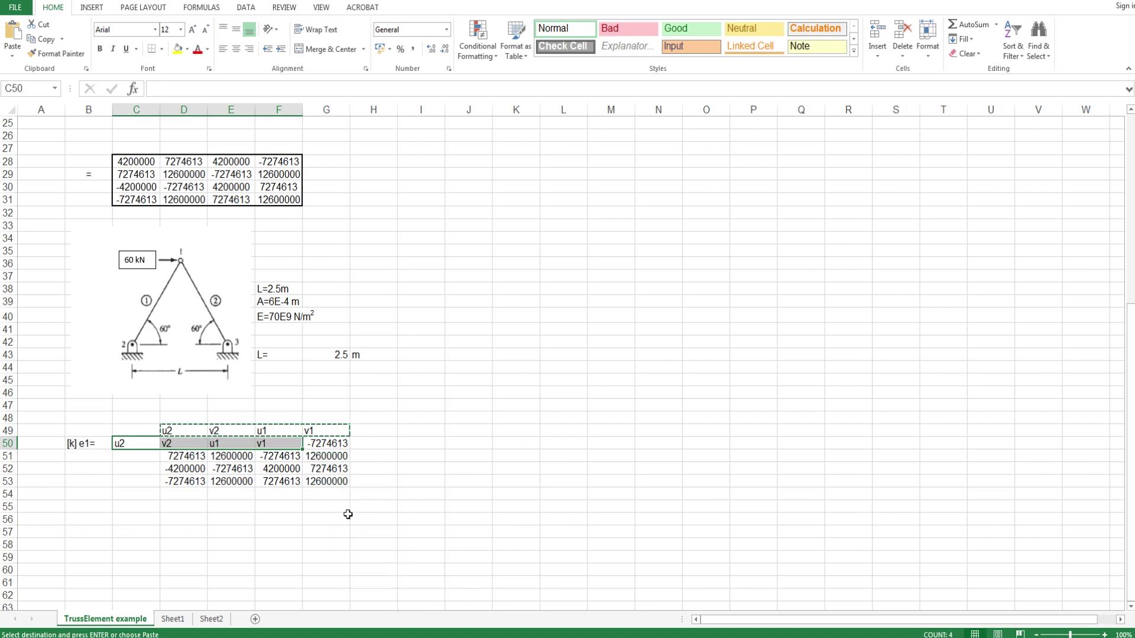
pyautogui.click(144, 519)
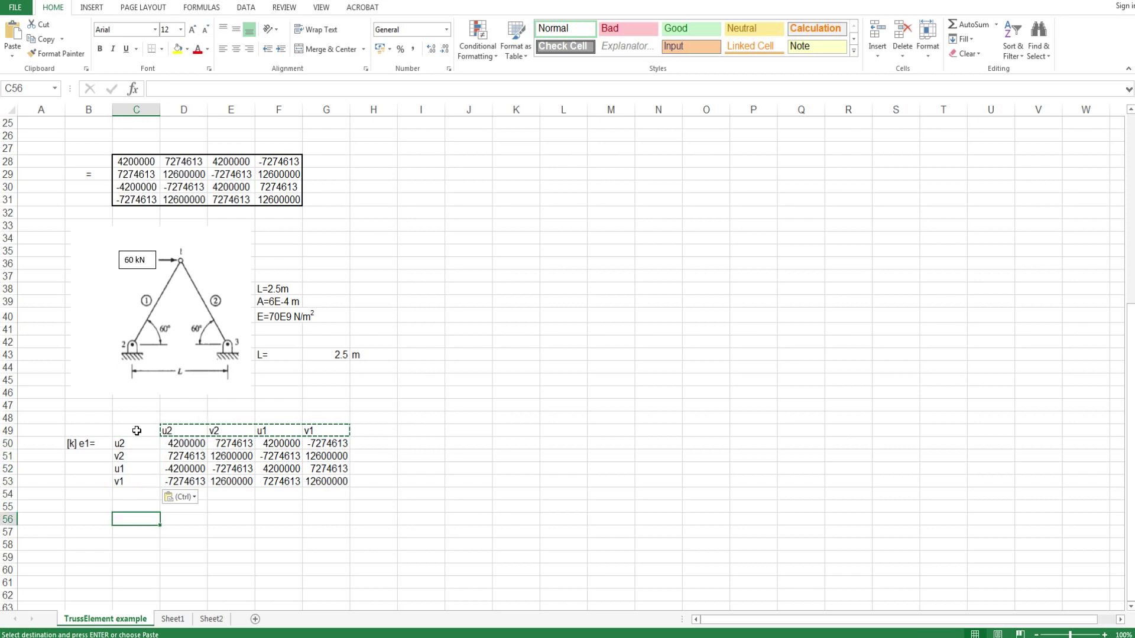
# - Copy the labelled [k] e1 block in B49:G53 and paste it at J49
pyautogui.scroll(1, 145, 438)
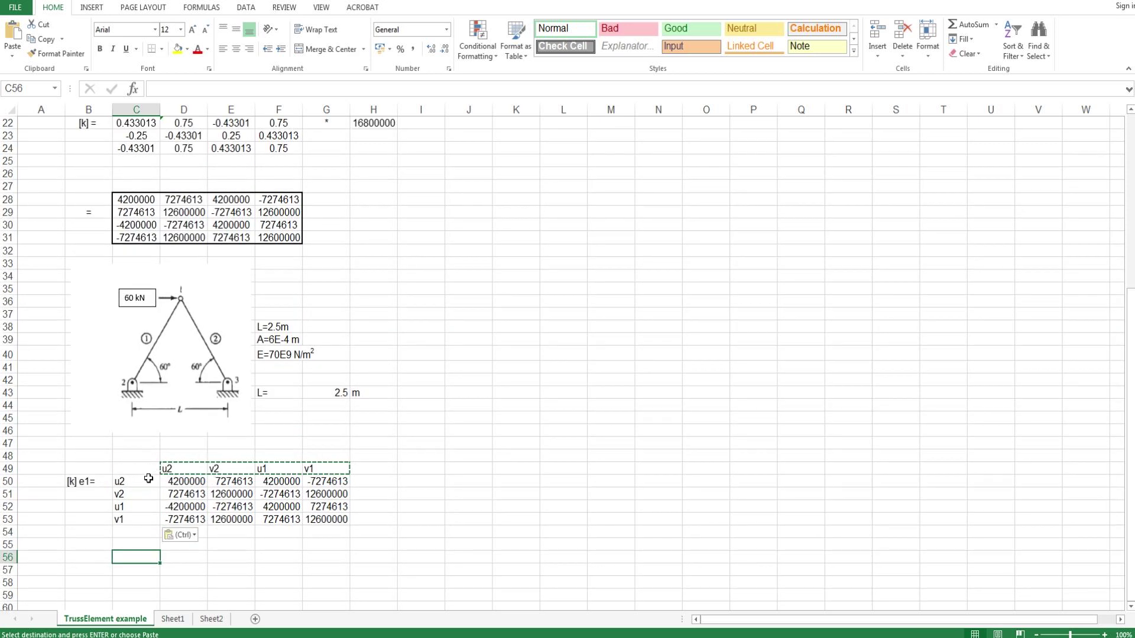
pyautogui.scroll(1, 149, 479)
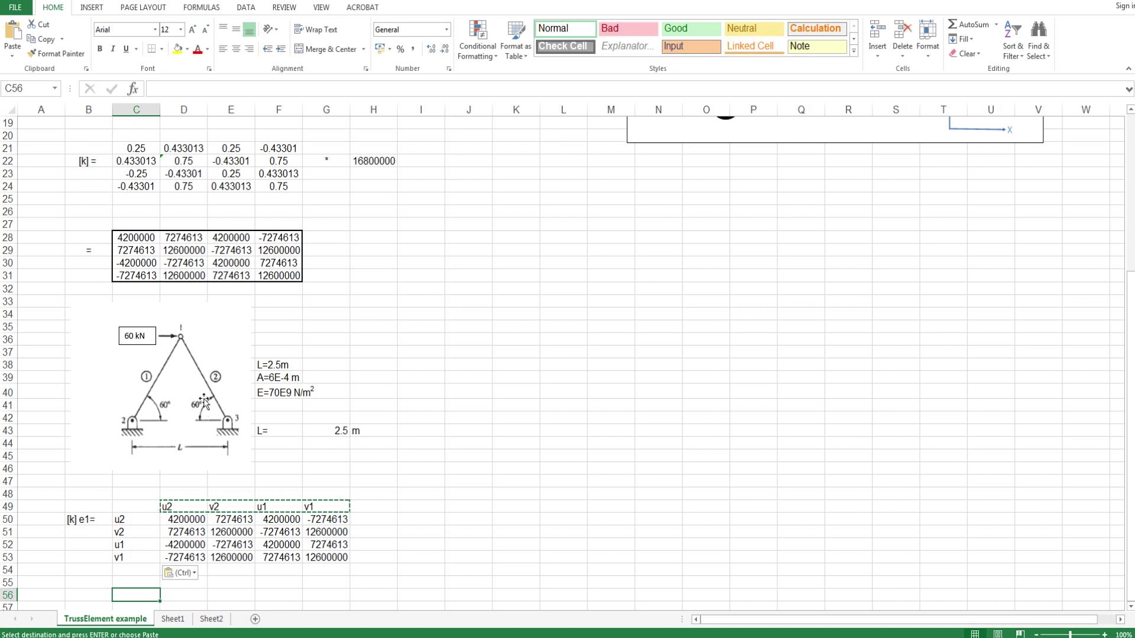
pyautogui.scroll(-1, 113, 499)
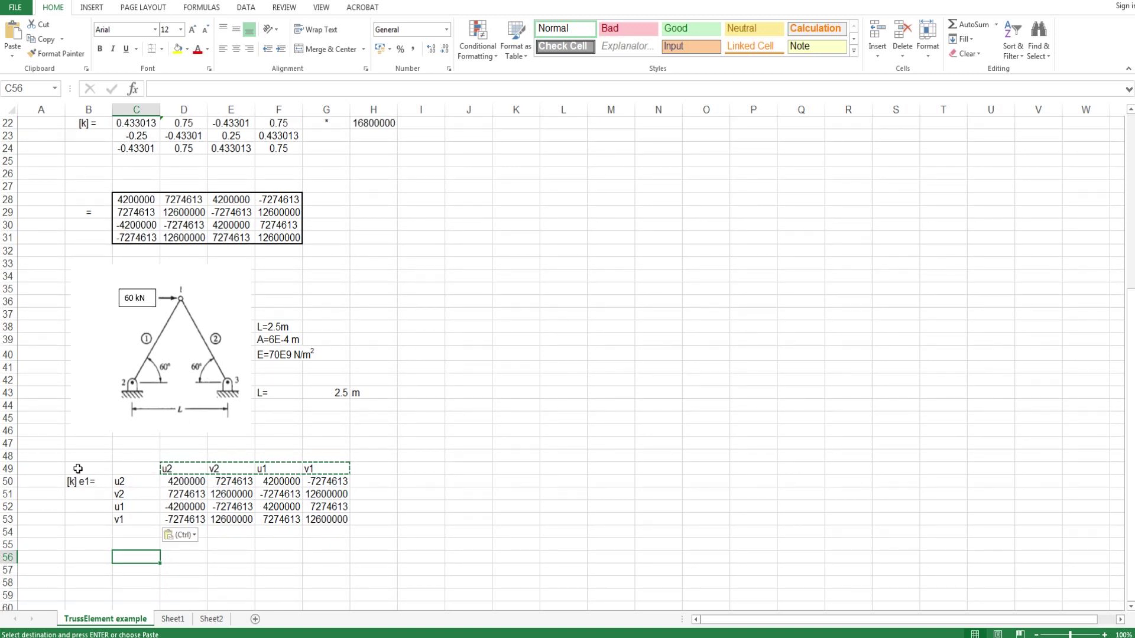
pyautogui.moveTo(77, 469); pyautogui.dragTo(334, 516)
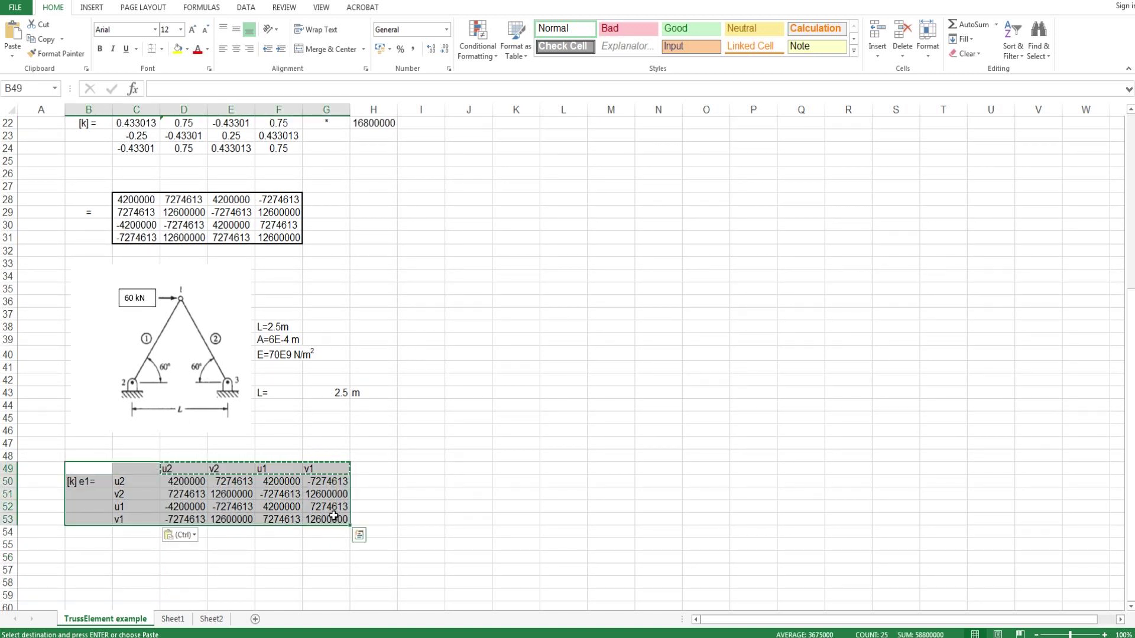
pyautogui.click(461, 472)
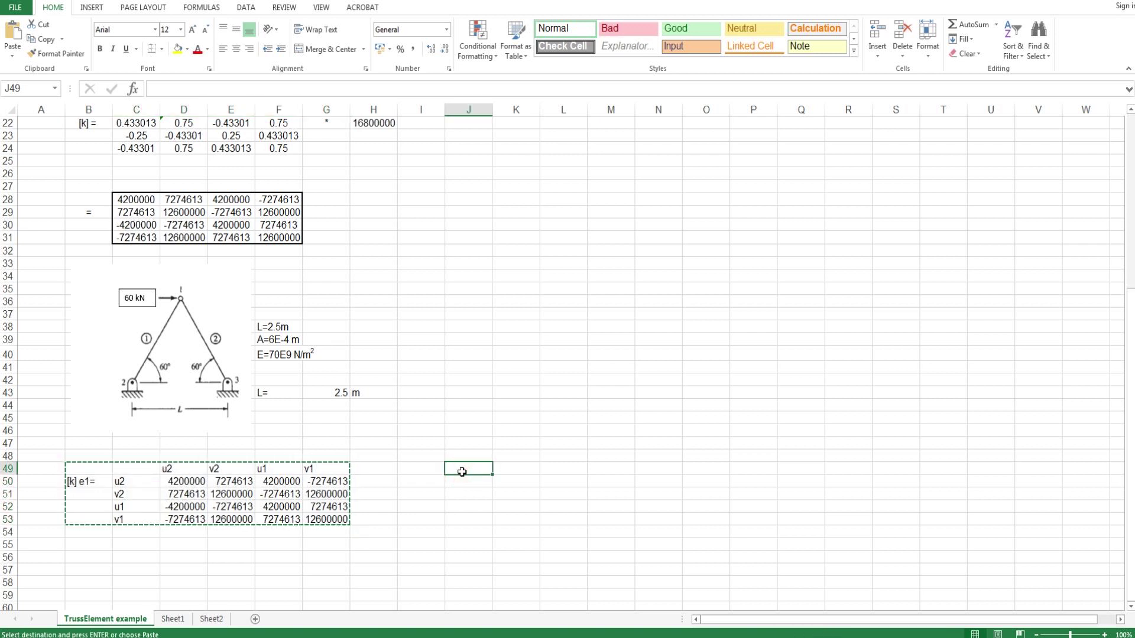
pyautogui.hotkey('ctrl', 'v')
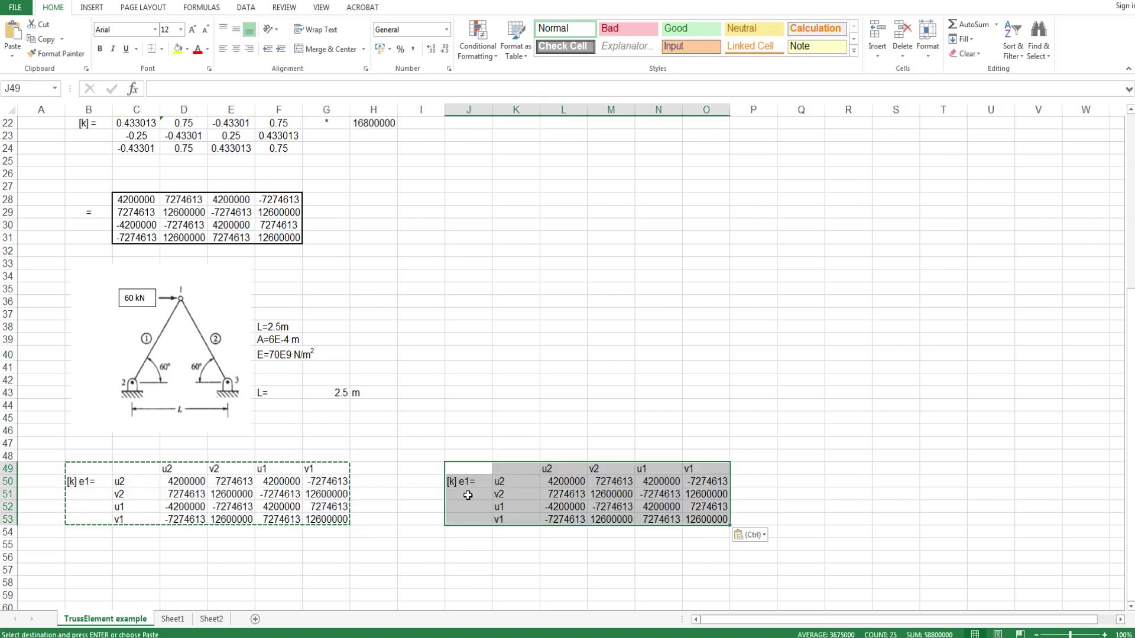
# - Change the copied block's label in J50 to "[k] e2="
pyautogui.click(466, 484)
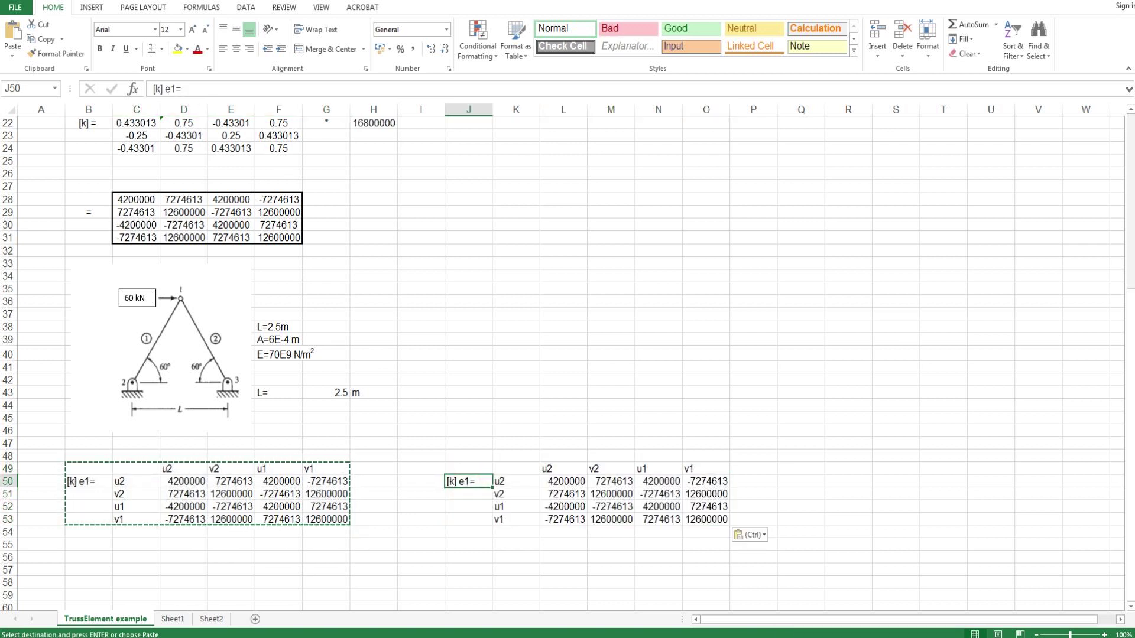
pyautogui.click(173, 89)
pyautogui.press('BackSpace')
pyautogui.write('2')
pyautogui.press('Return')
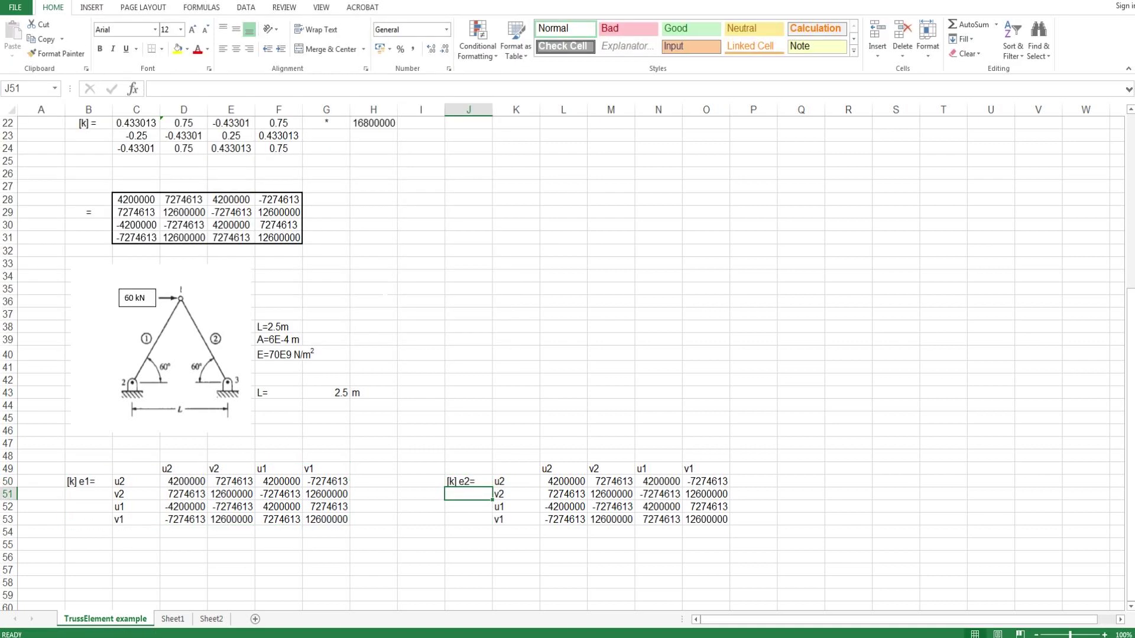
# - Set the angle theta in C18 to the formula =180-60 for element 2
pyautogui.scroll(5, 529, 542)
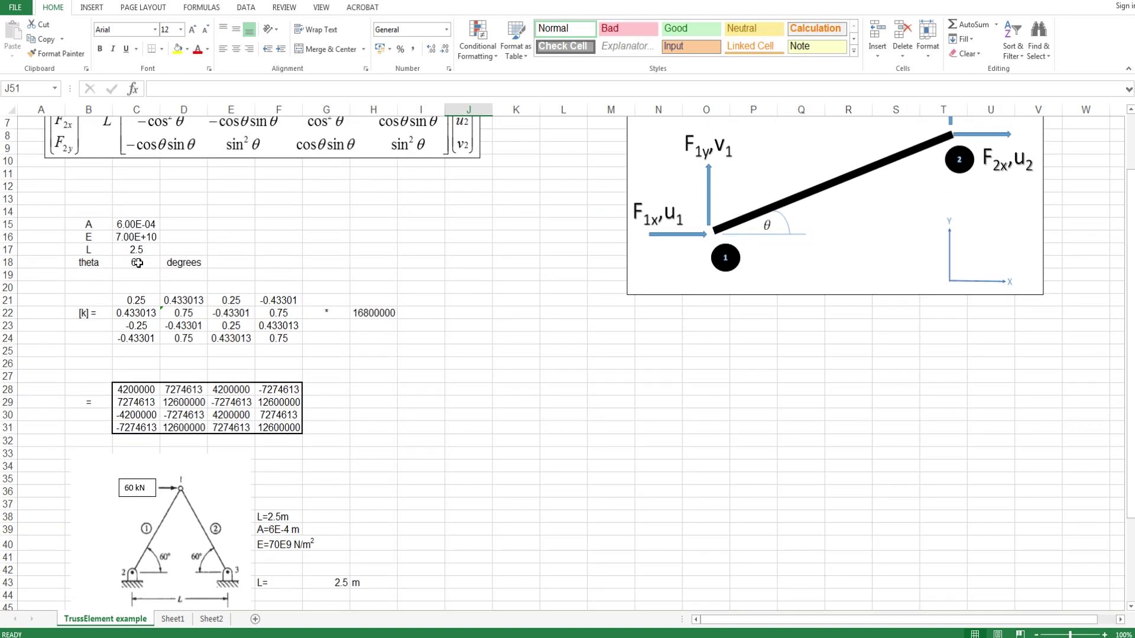
pyautogui.click(138, 263)
pyautogui.write('=12')
pyautogui.write('80')
pyautogui.write('-60')
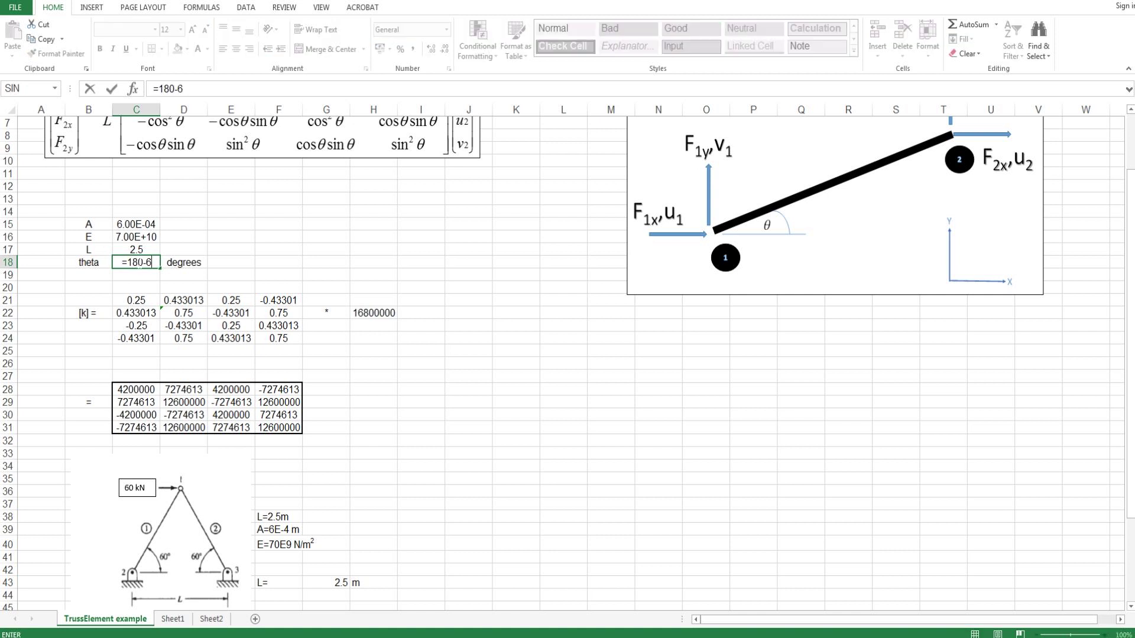
pyautogui.press('Return')
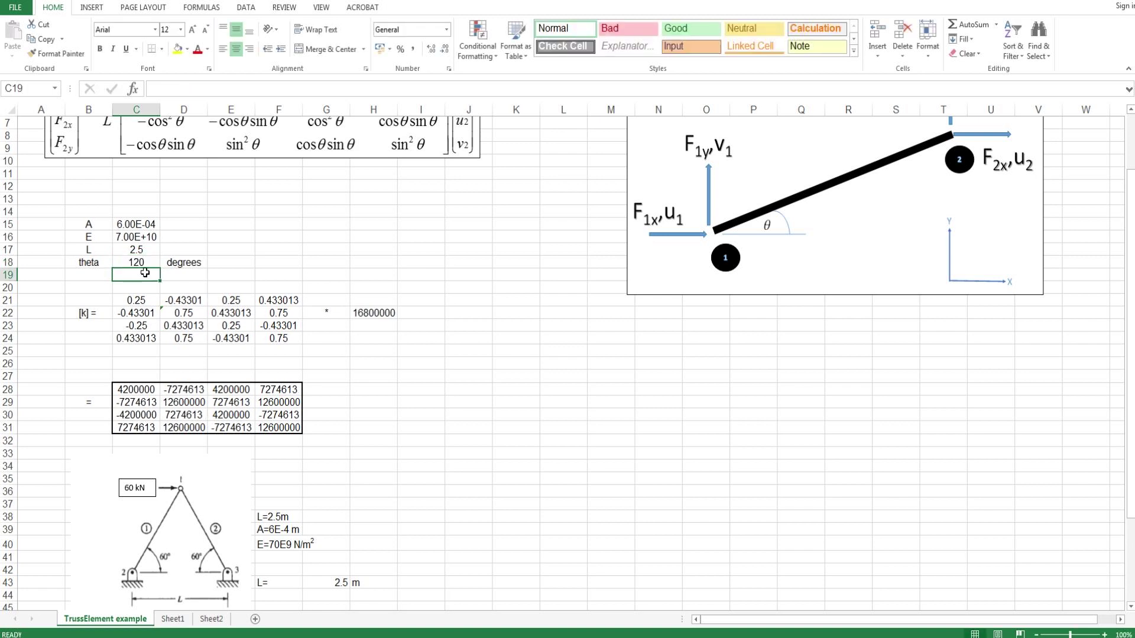
# - Copy the stiffness matrix in C28:F31 and paste it as values only at L50, replacing the [k] e2 entries
pyautogui.scroll(-1, 145, 272)
pyautogui.scroll(-3, 122, 351)
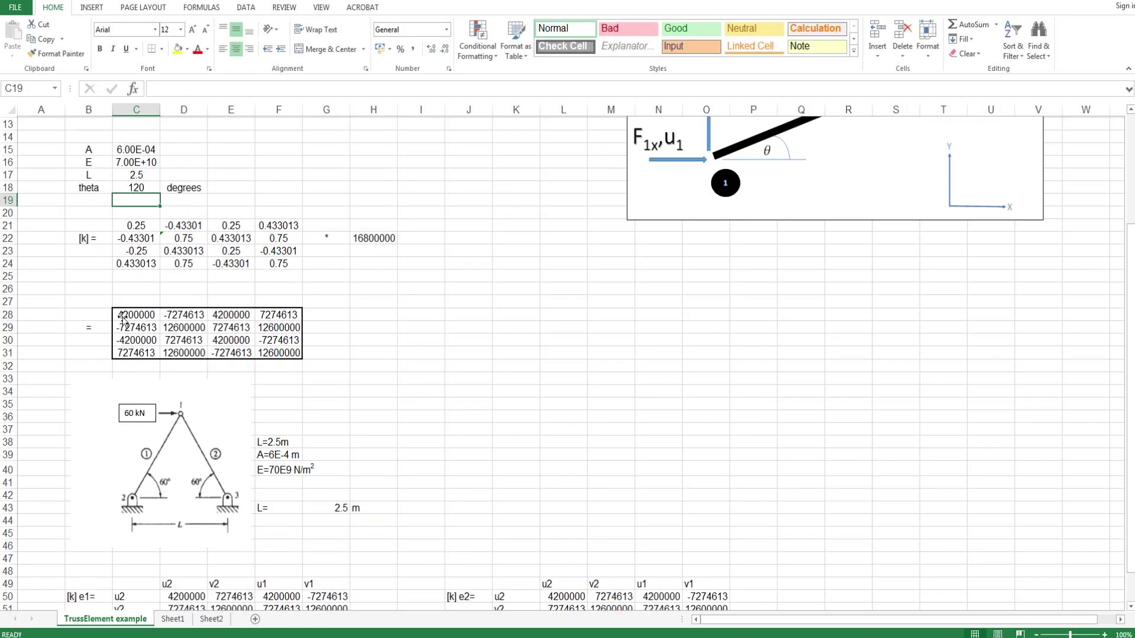
pyautogui.moveTo(124, 238); pyautogui.dragTo(285, 273)
pyautogui.hotkey('ctrl', 'c')
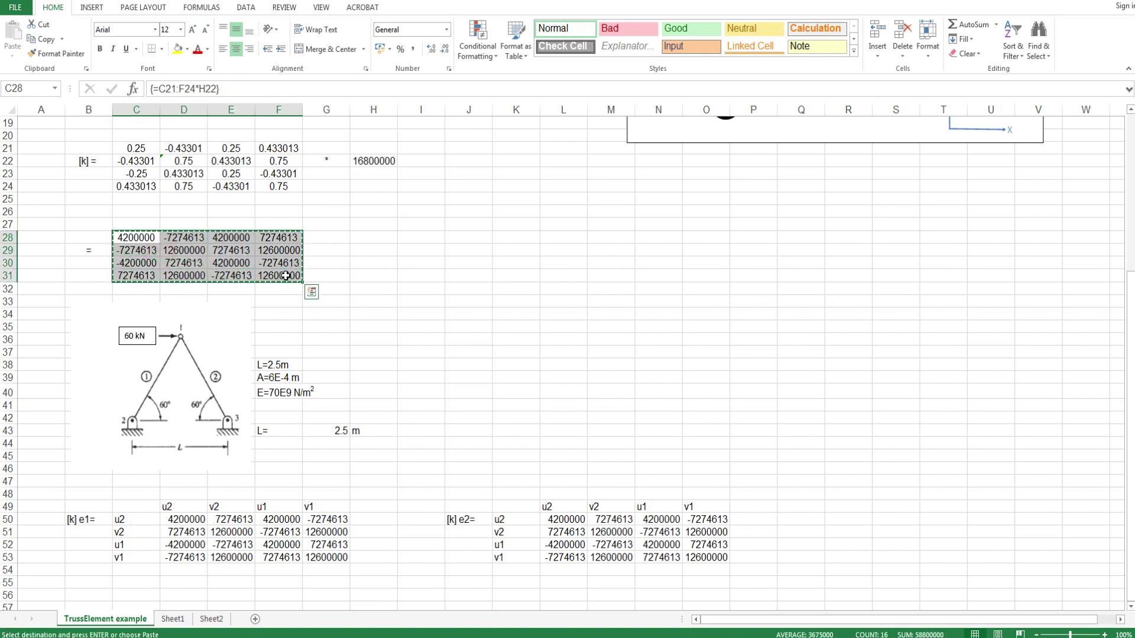
pyautogui.click(556, 519)
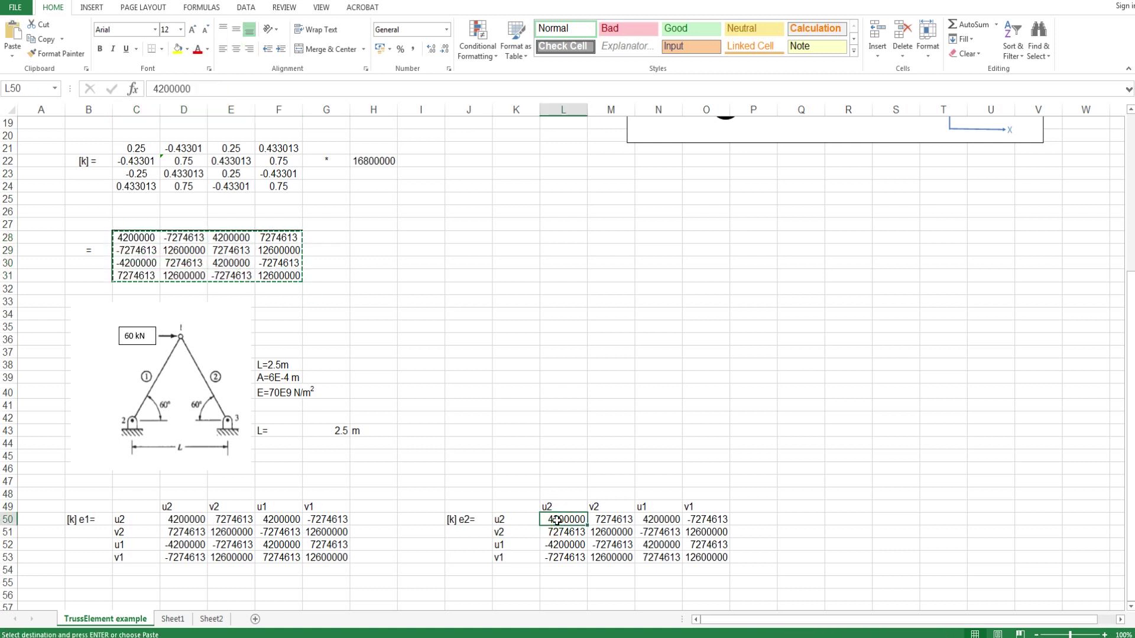
pyautogui.hotkey('ctrl', 'v')
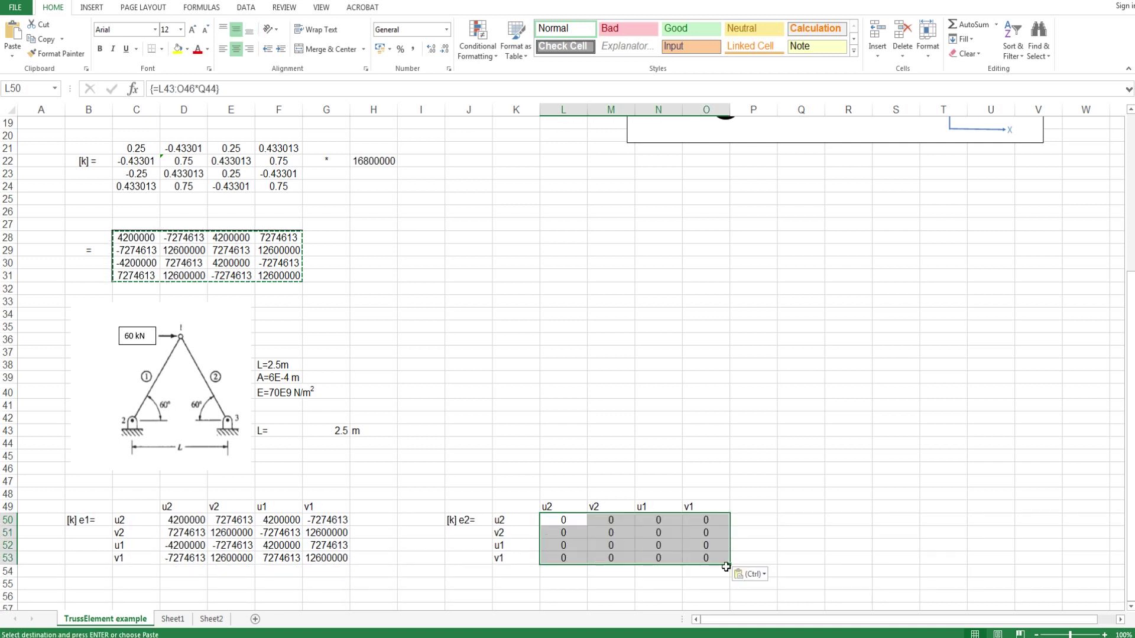
pyautogui.click(750, 575)
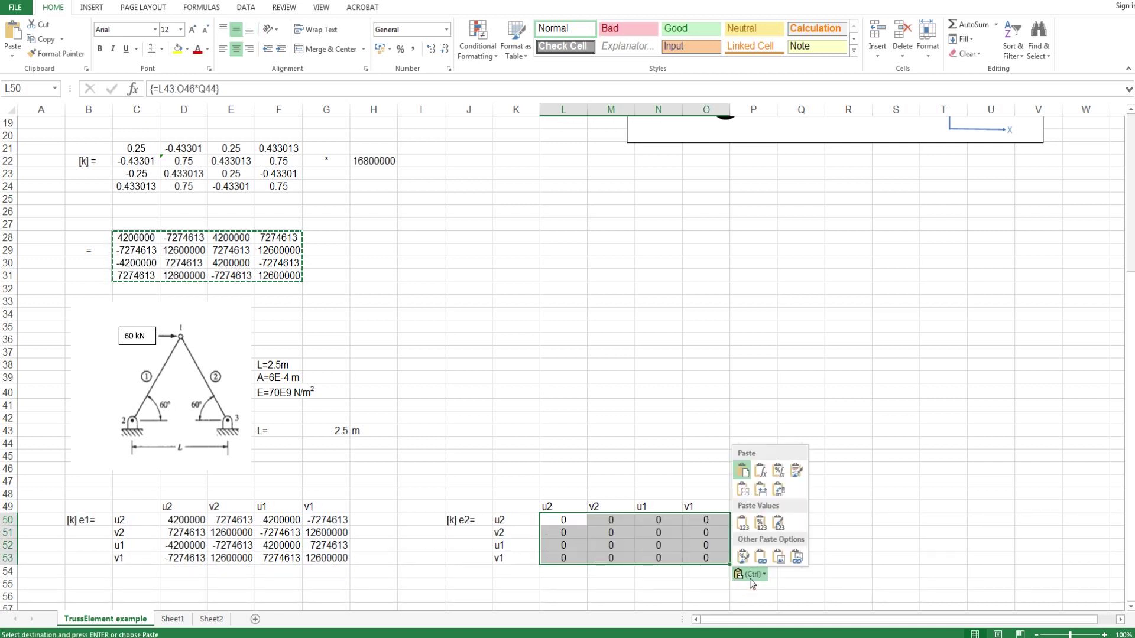
pyautogui.click(746, 524)
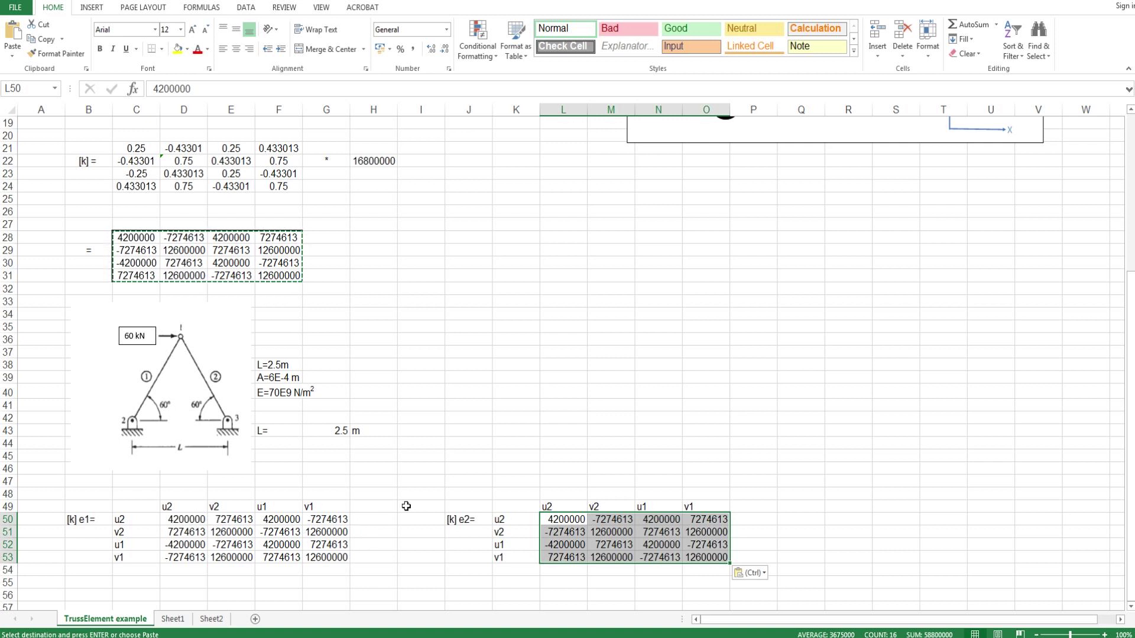
# - Change the first two column labels of the [k] e2 matrix, L49 and M49, to u3 and v3
pyautogui.click(594, 534)
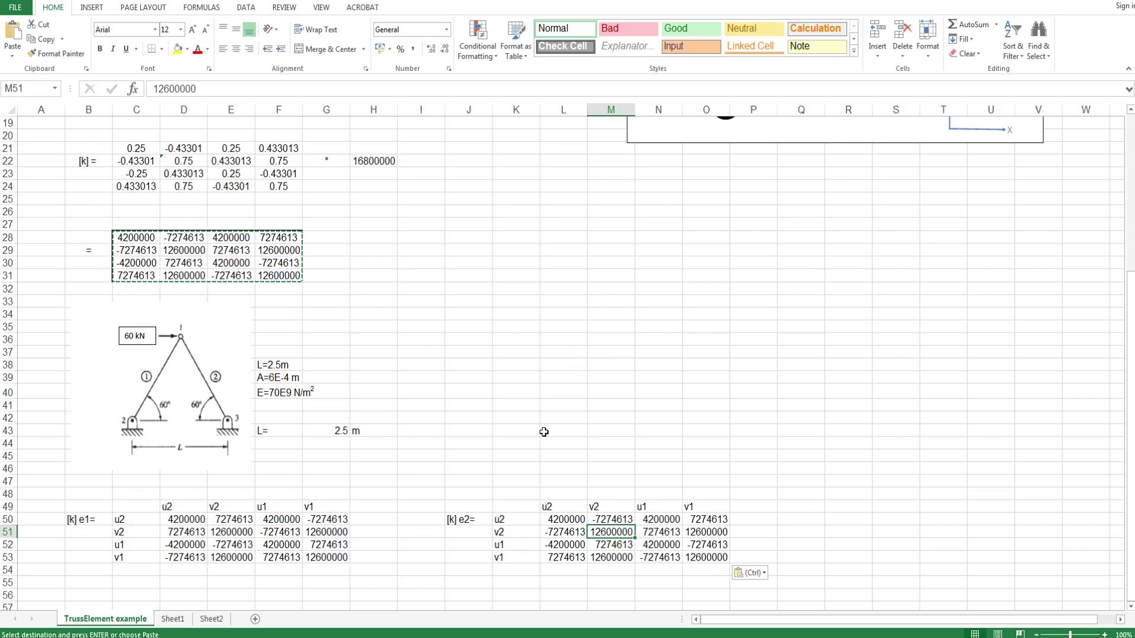
pyautogui.click(565, 508)
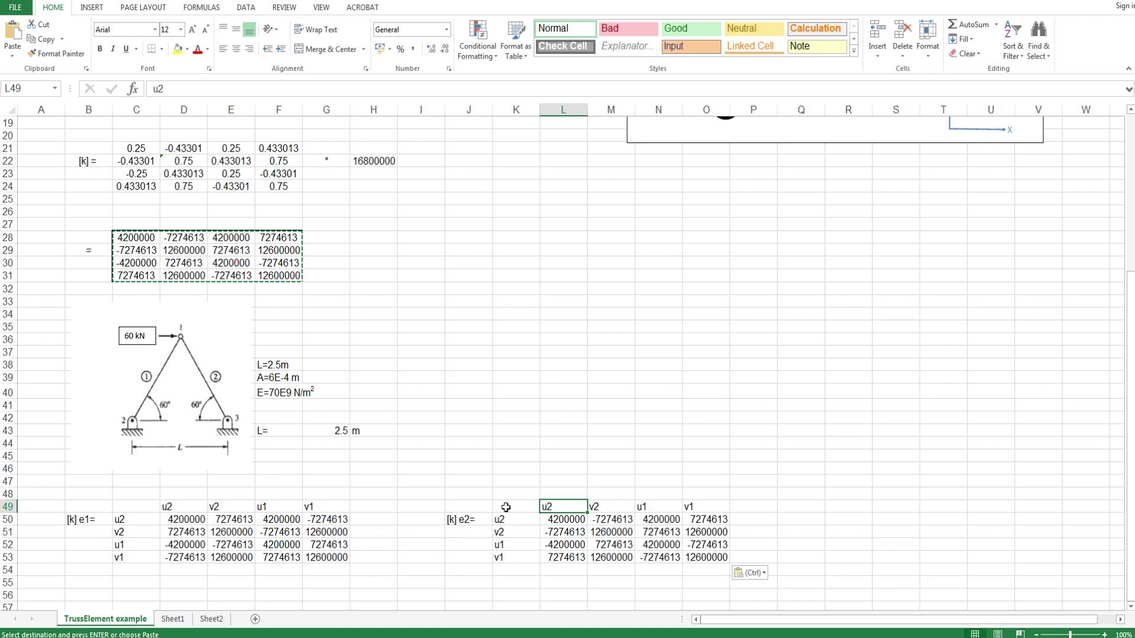
pyautogui.write('u3')
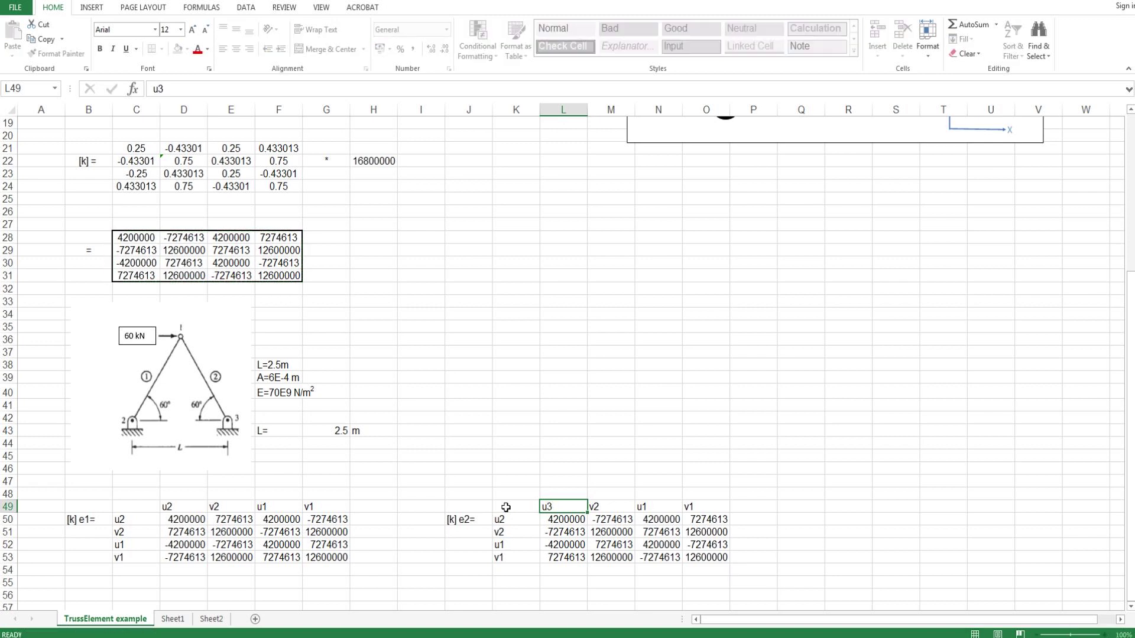
pyautogui.press('Tab')
pyautogui.write('v3')
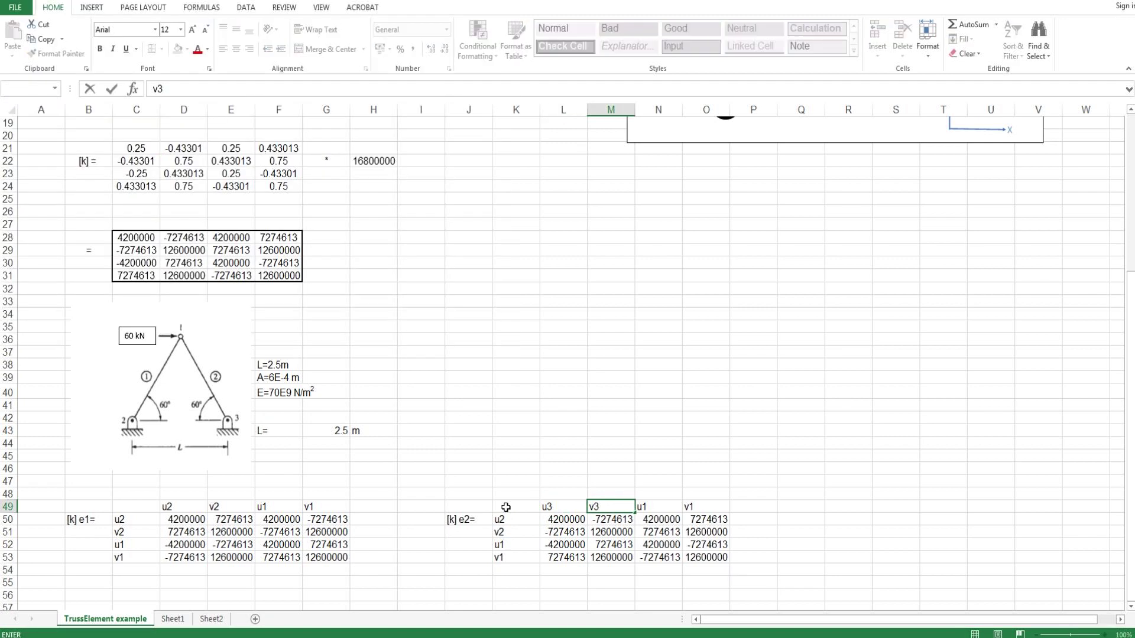
pyautogui.press('Tab')
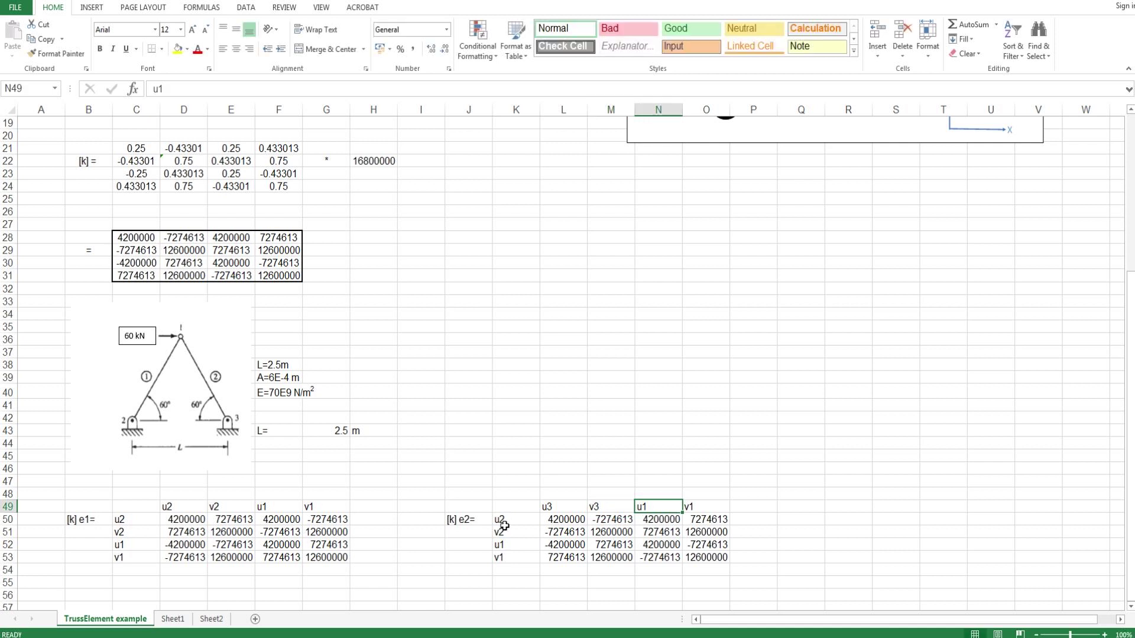
# - Change the first two row labels of the [k] e2 matrix, K50 and K51, to u3 and v3
pyautogui.click(509, 522)
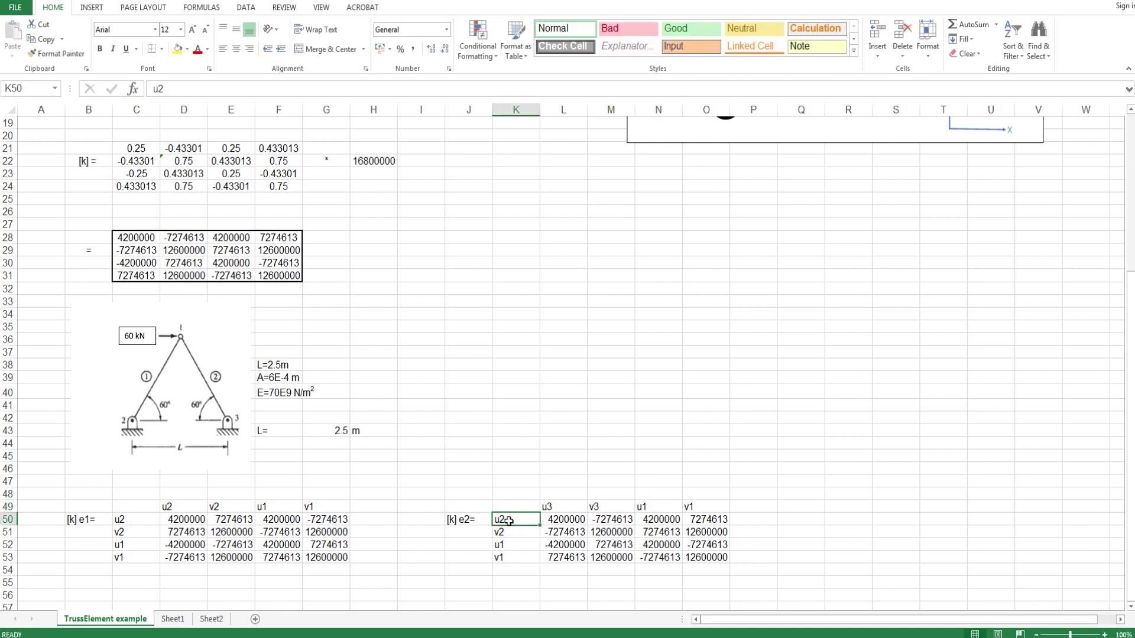
pyautogui.write('u3')
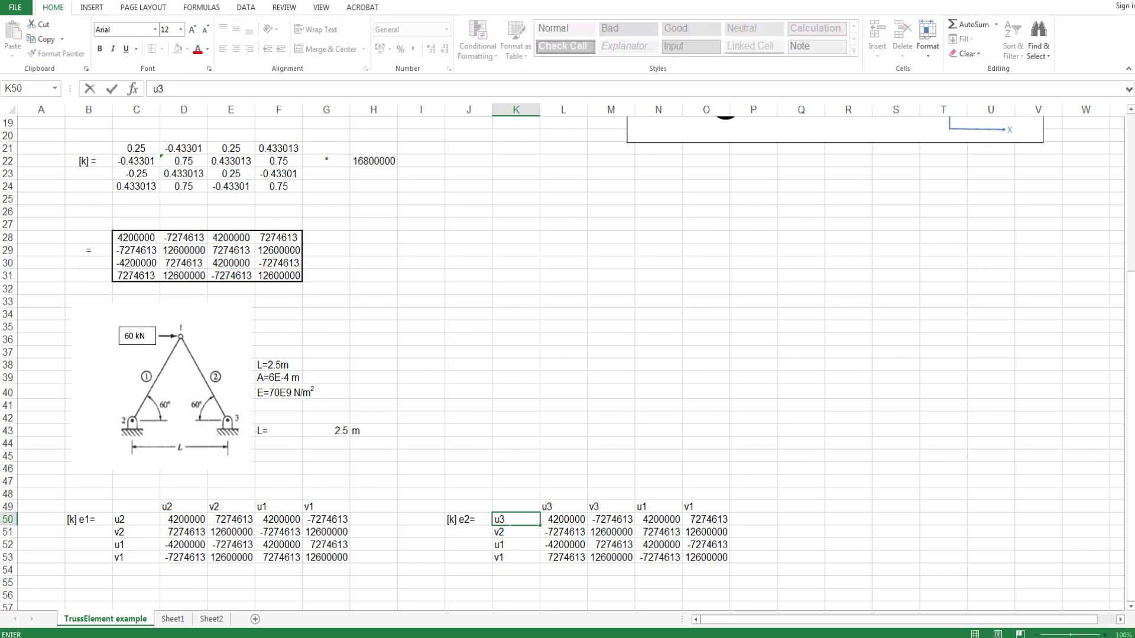
pyautogui.press('Tab')
pyautogui.write('v3')
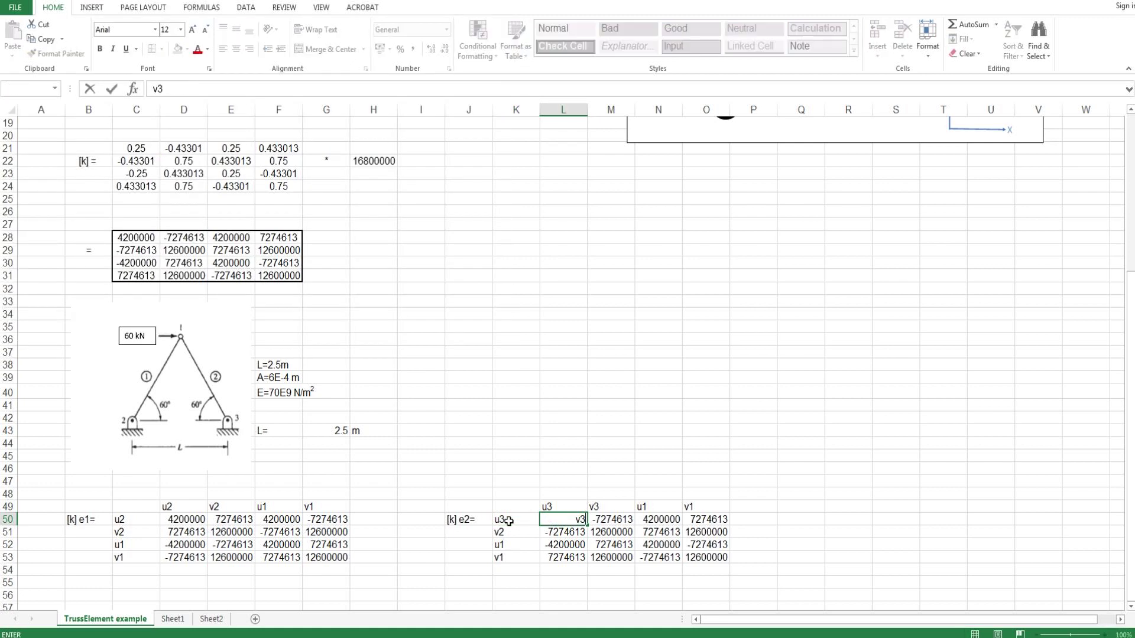
pyautogui.press('Escape')
pyautogui.click(508, 522)
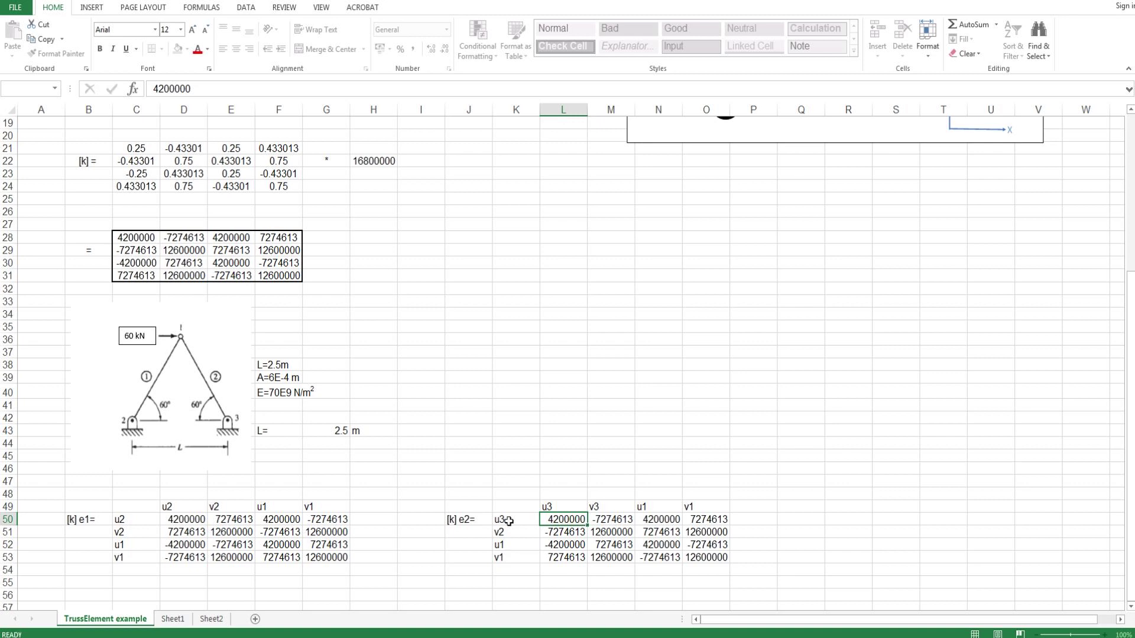
pyautogui.press('Return')
pyautogui.write('v3')
pyautogui.press('Return')
# - Enter the global stiffness matrix label "[K]" in D59, below the element matrices
pyautogui.scroll(-4, 471, 507)
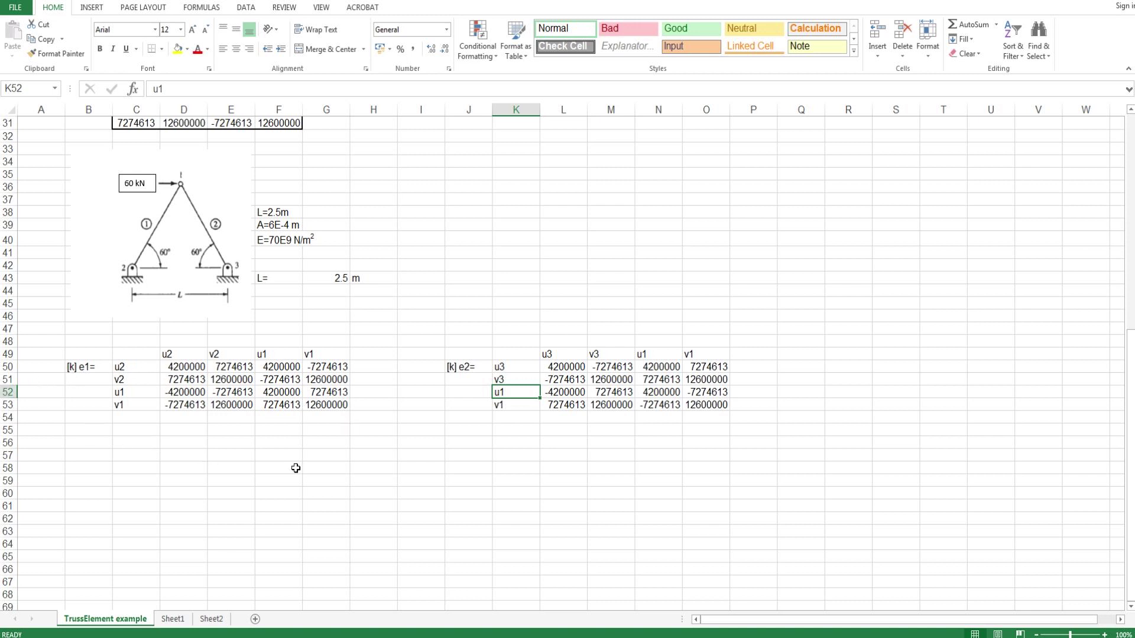
pyautogui.click(184, 480)
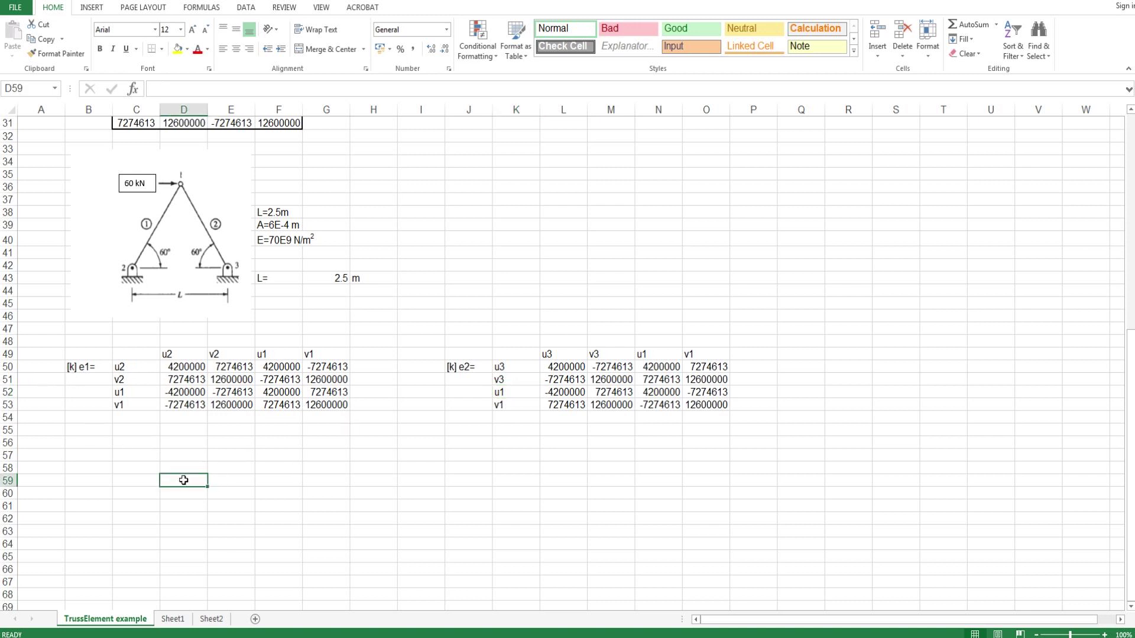
pyautogui.write('[K')
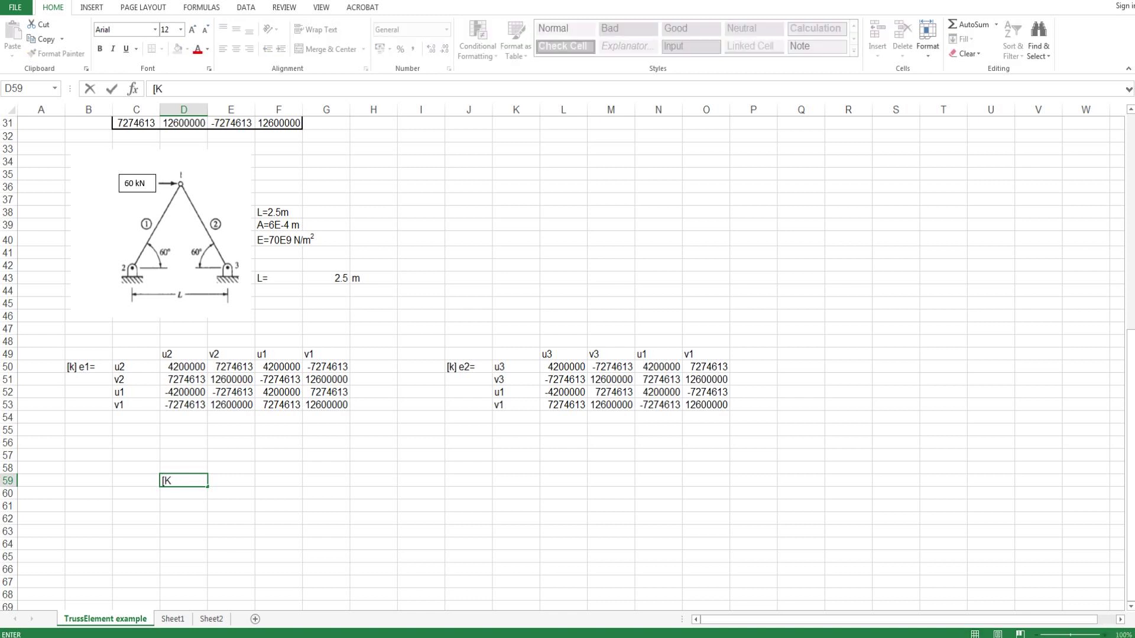
pyautogui.press('Tab')
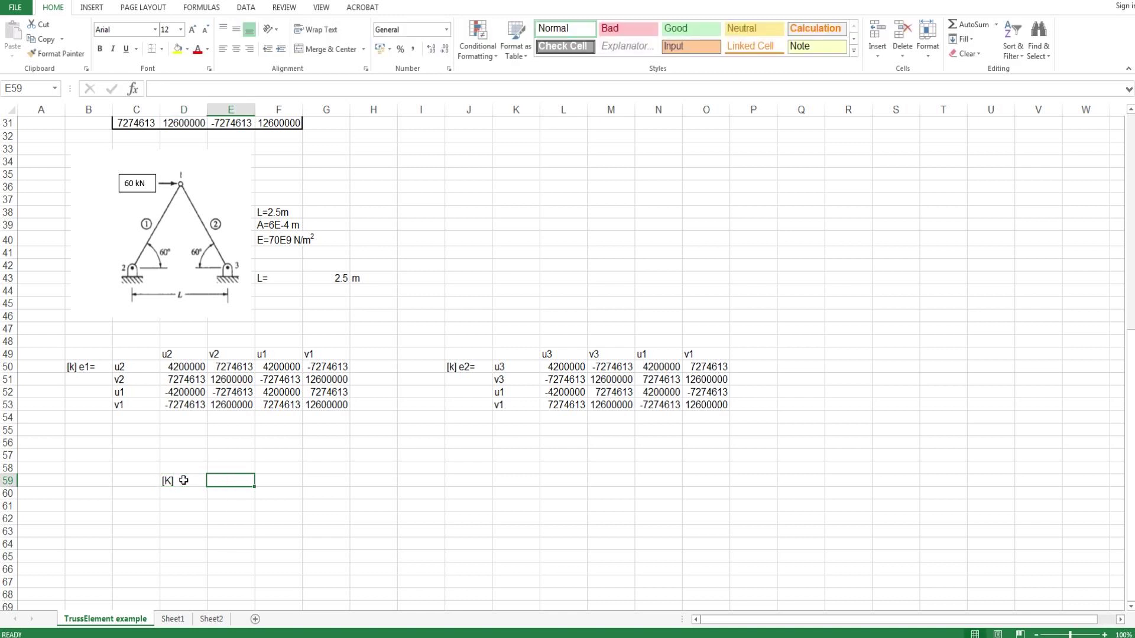
pyautogui.press('Tab')
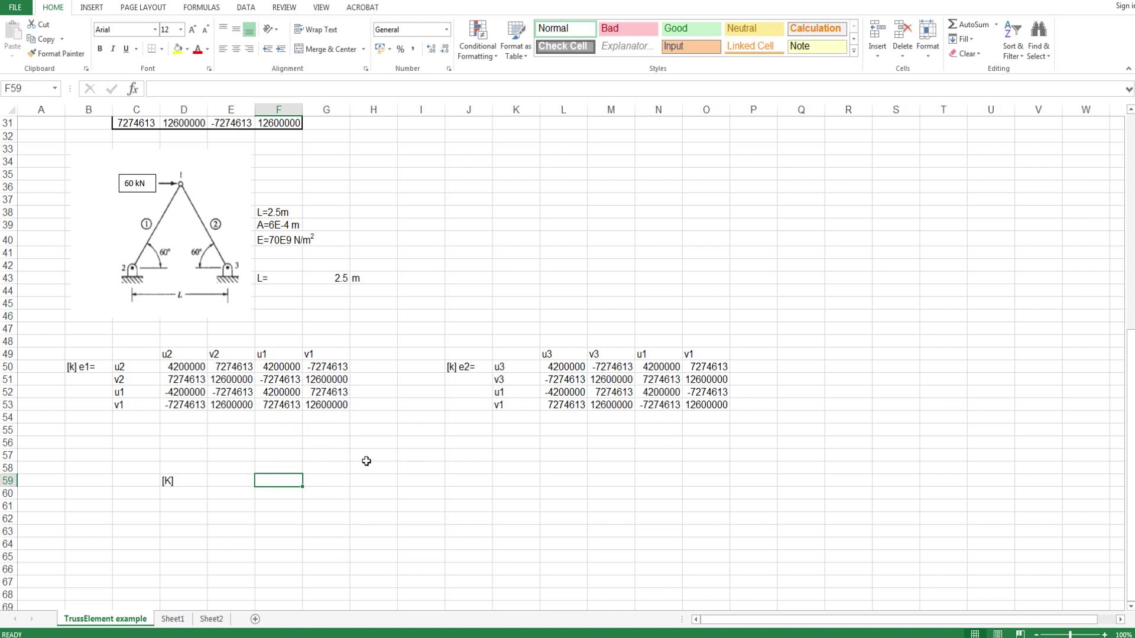
# - Enter the column labels u1, v1, u2, v2, u3 and v3 for the [K] matrix in F57:K57
pyautogui.click(281, 459)
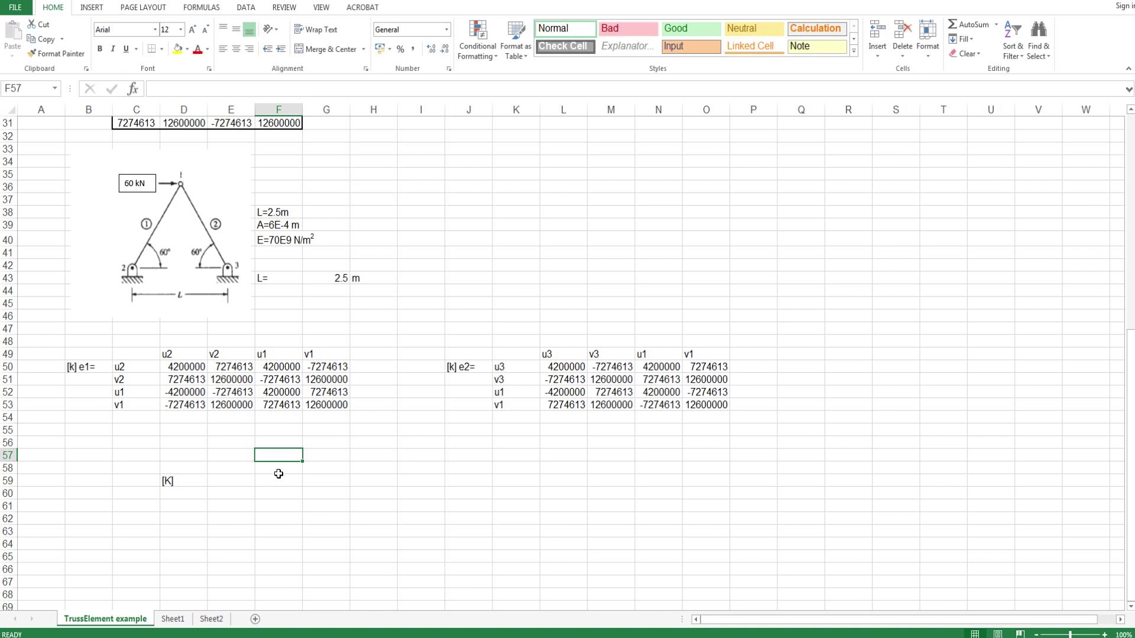
pyautogui.write('u1')
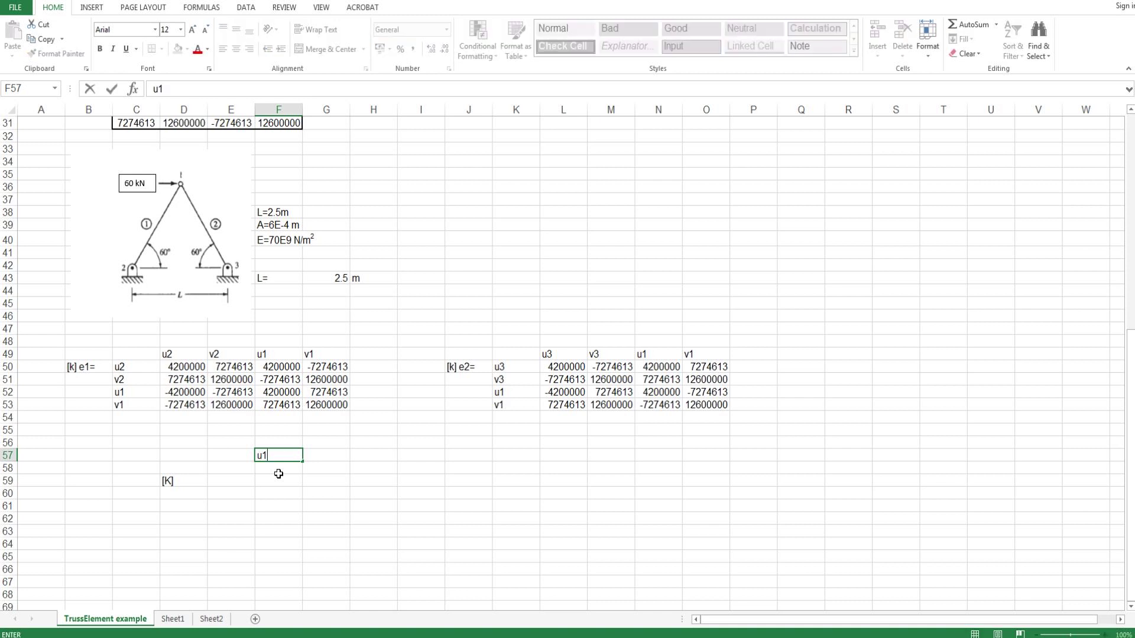
pyautogui.press('Tab')
pyautogui.write('v1')
pyautogui.press('Tab')
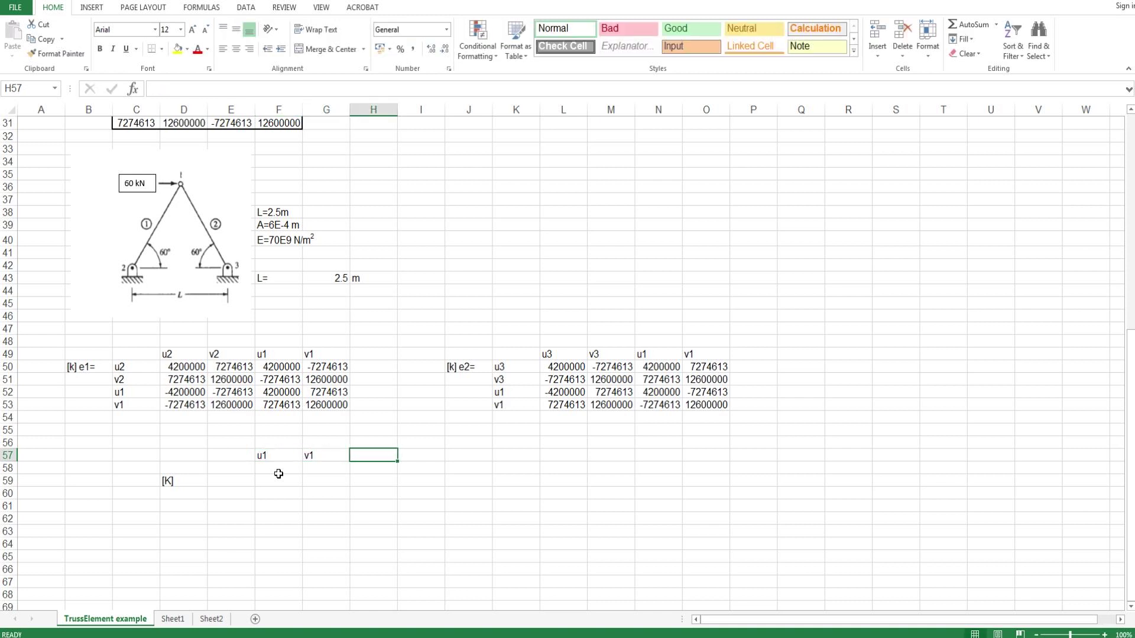
pyautogui.write('u2')
pyautogui.press('Tab')
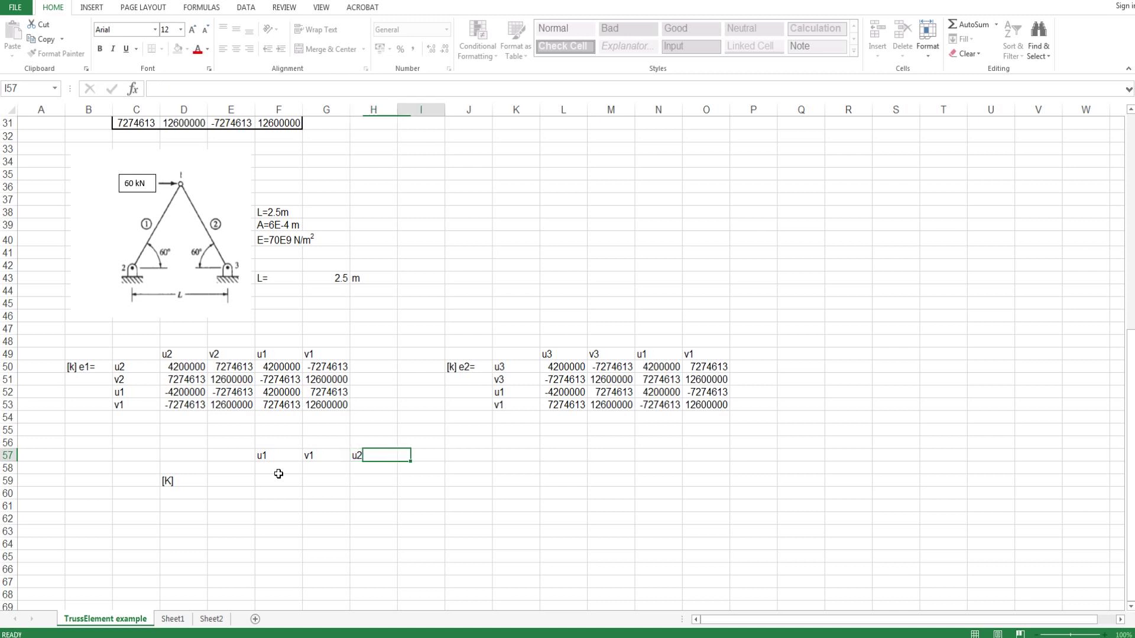
pyautogui.write('v2')
pyautogui.press('Tab')
pyautogui.write('u3')
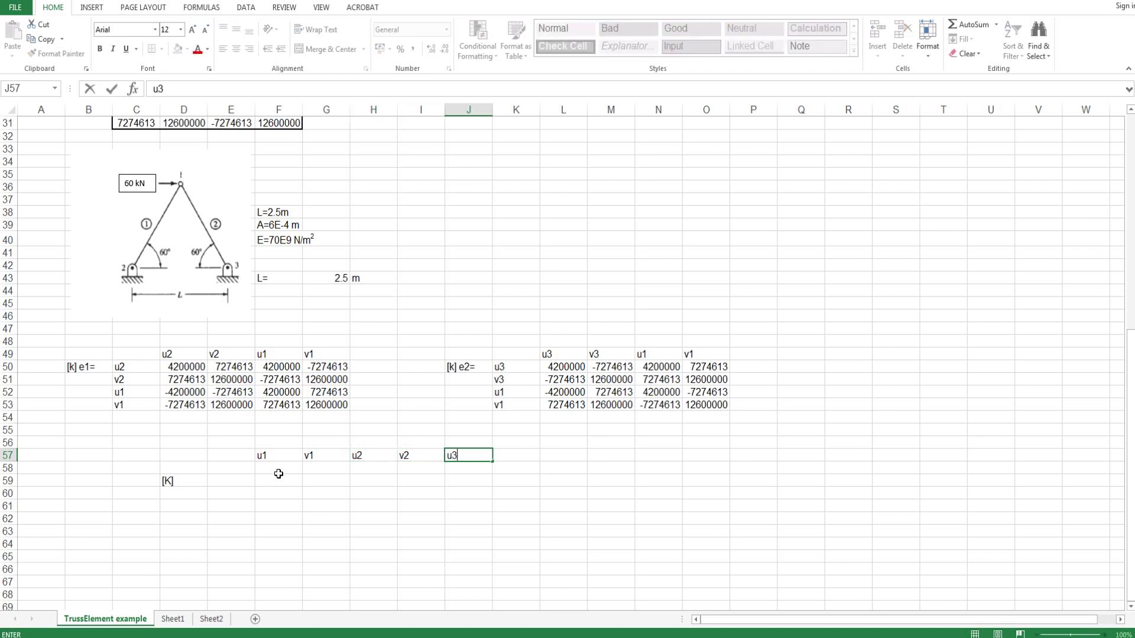
pyautogui.press('Tab')
pyautogui.write('v3')
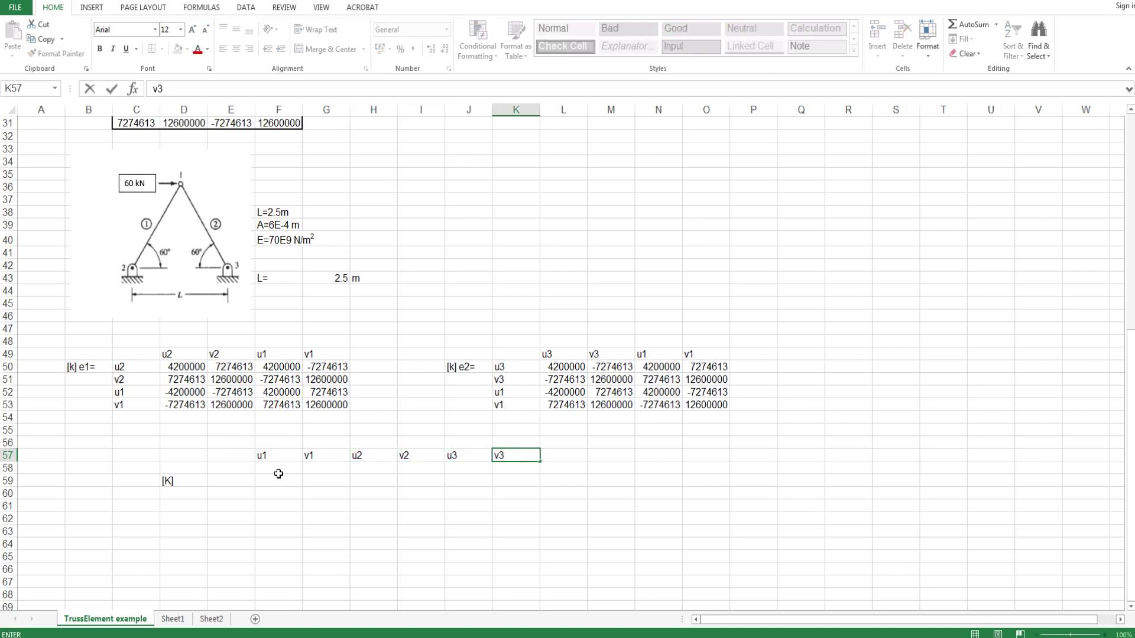
# - Copy the labels in F57:K57 and paste them transposed from E58 down as the row labels of [K]
pyautogui.moveTo(273, 456); pyautogui.dragTo(506, 456)
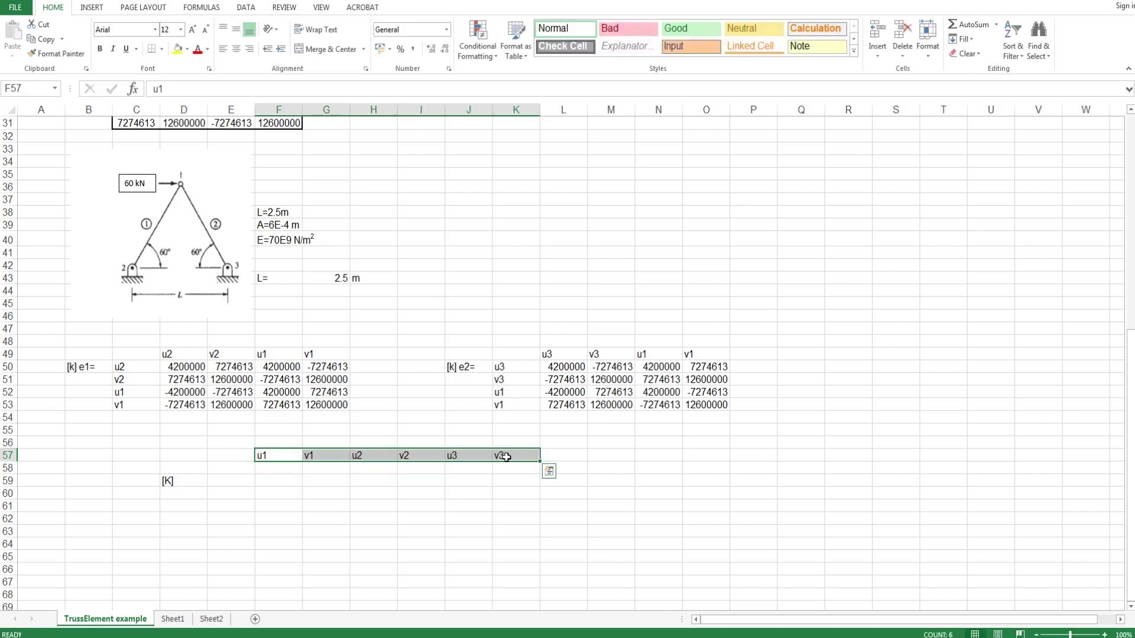
pyautogui.hotkey('ctrl', 'c')
pyautogui.click(238, 467)
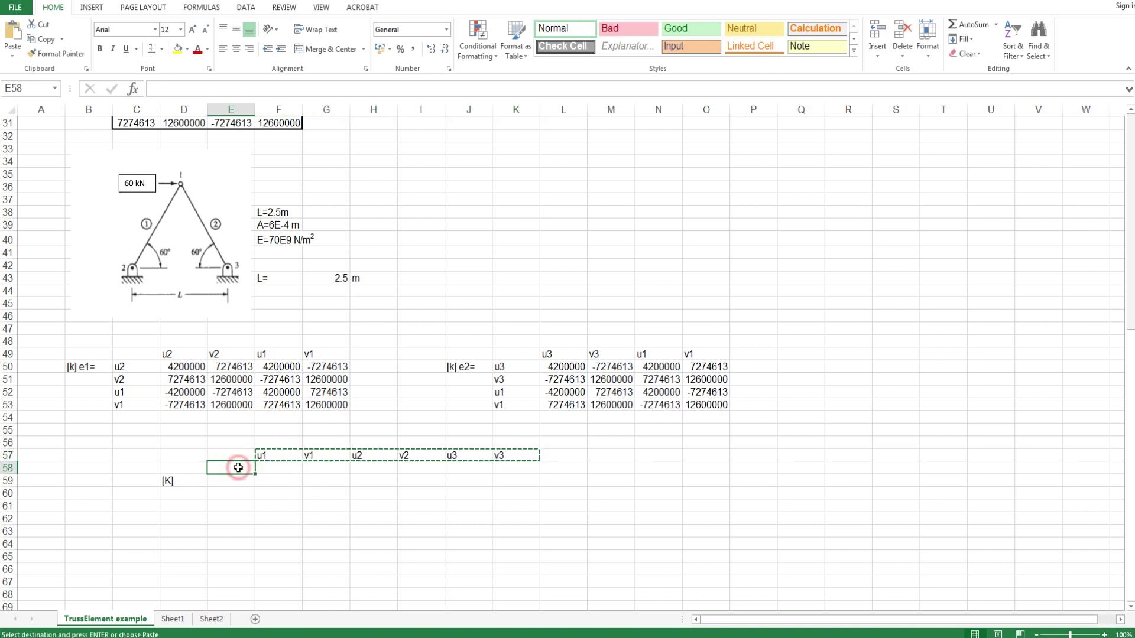
pyautogui.hotkey('ctrl', 'v')
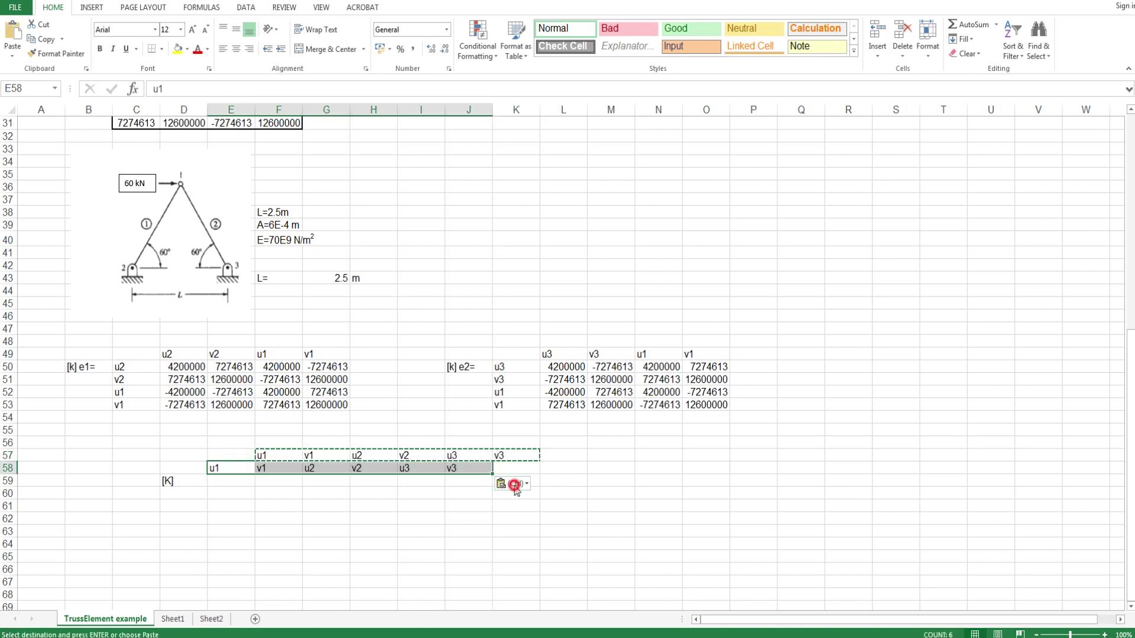
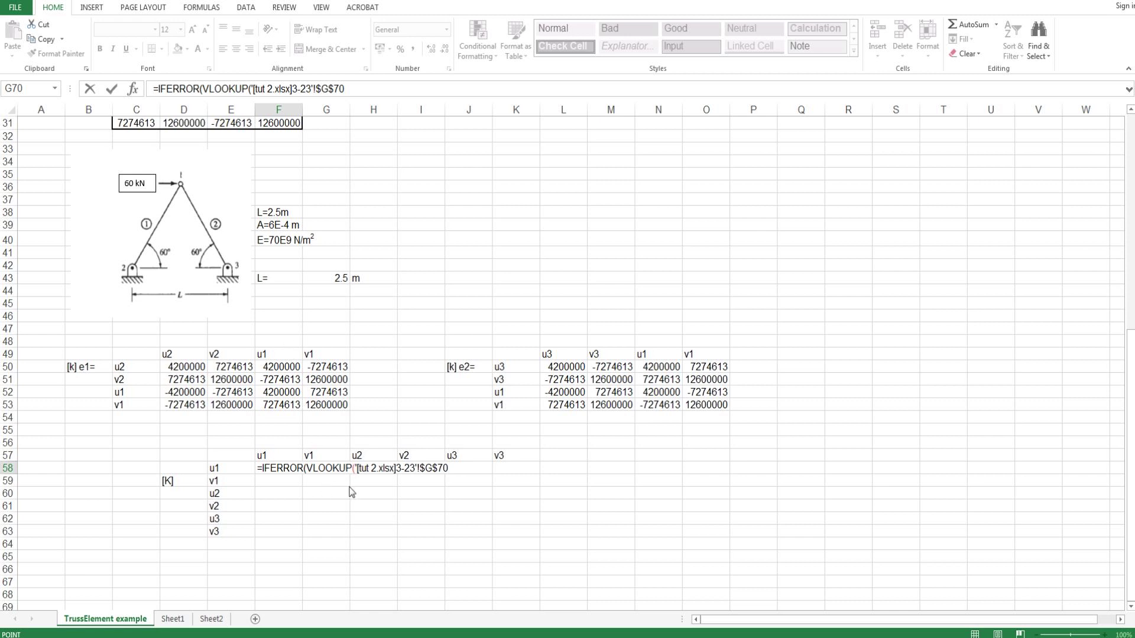
# - Discard the stray formula in F58 and begin a new one, =IFERROR(VLOOKUP(E58,C50:G53, to look up u1 in the element 1 matrix
pyautogui.press('Escape')
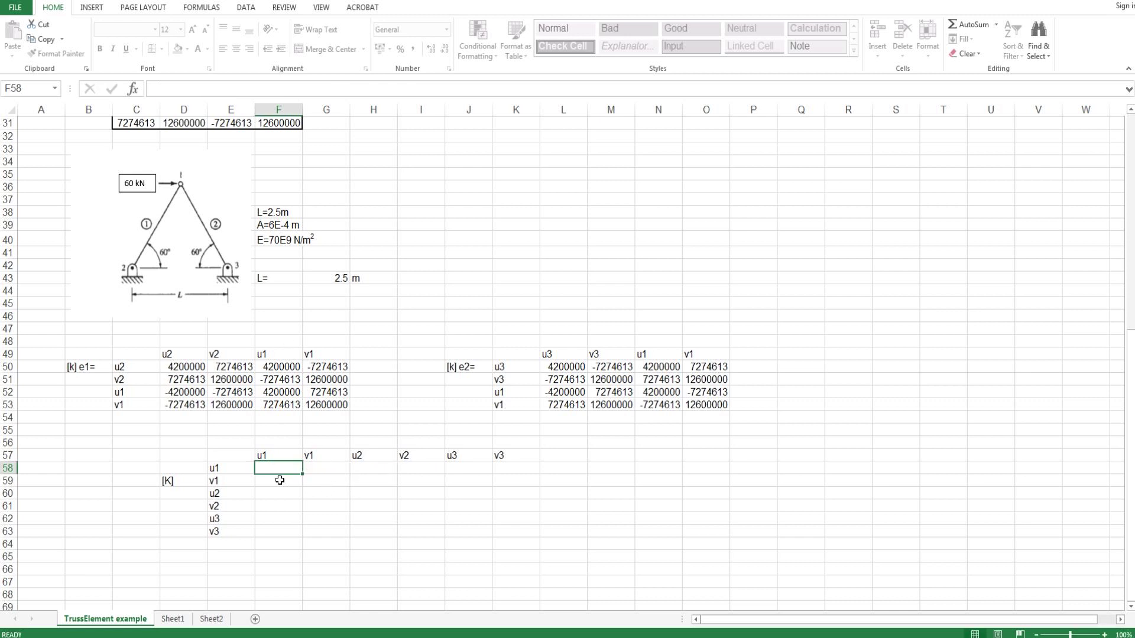
pyautogui.click(267, 481)
pyautogui.click(272, 467)
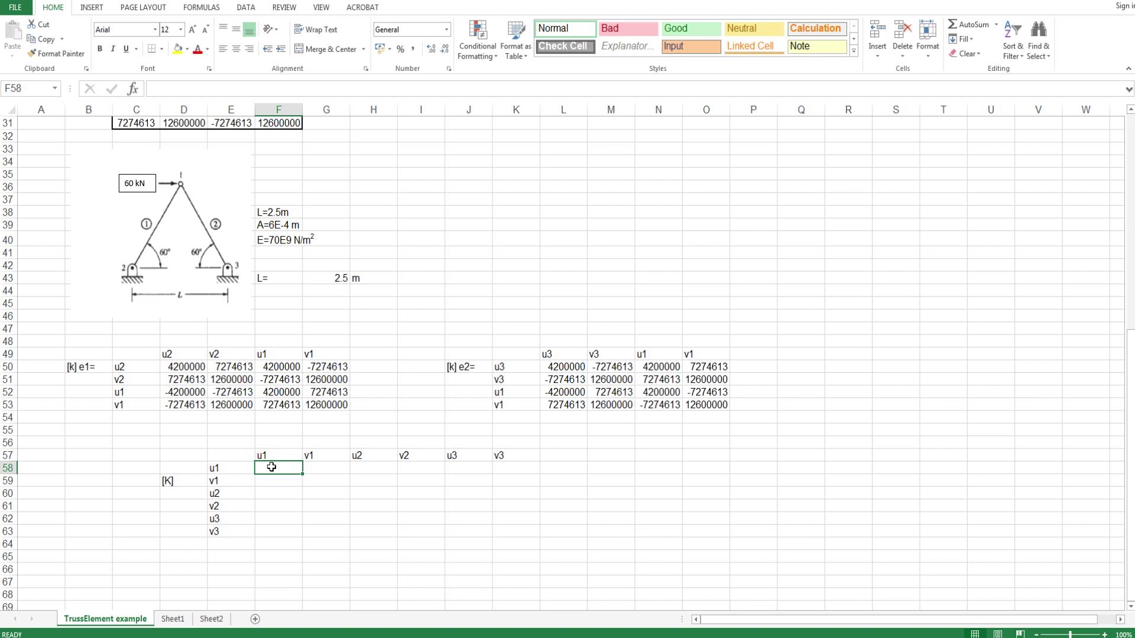
pyautogui.write('=ife')
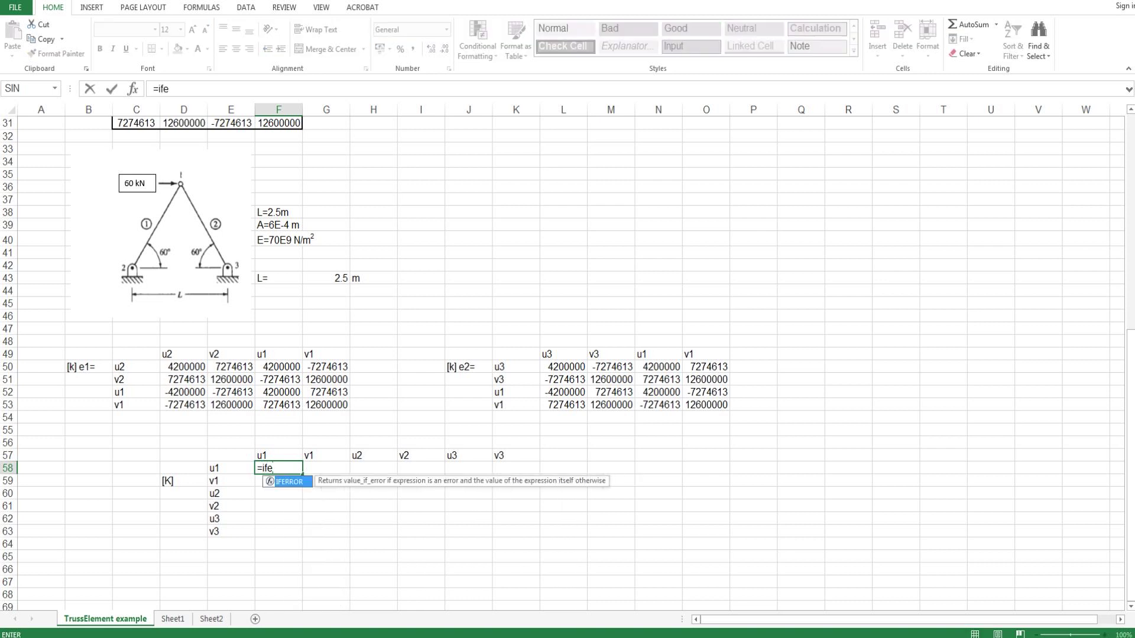
pyautogui.press('Tab')
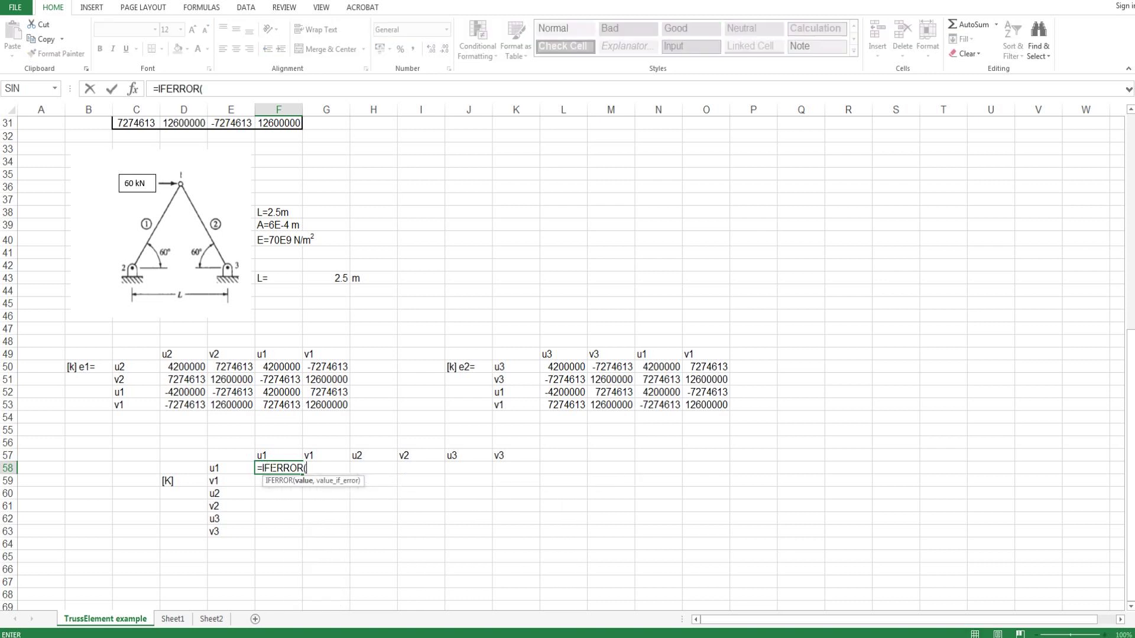
pyautogui.write('vlo')
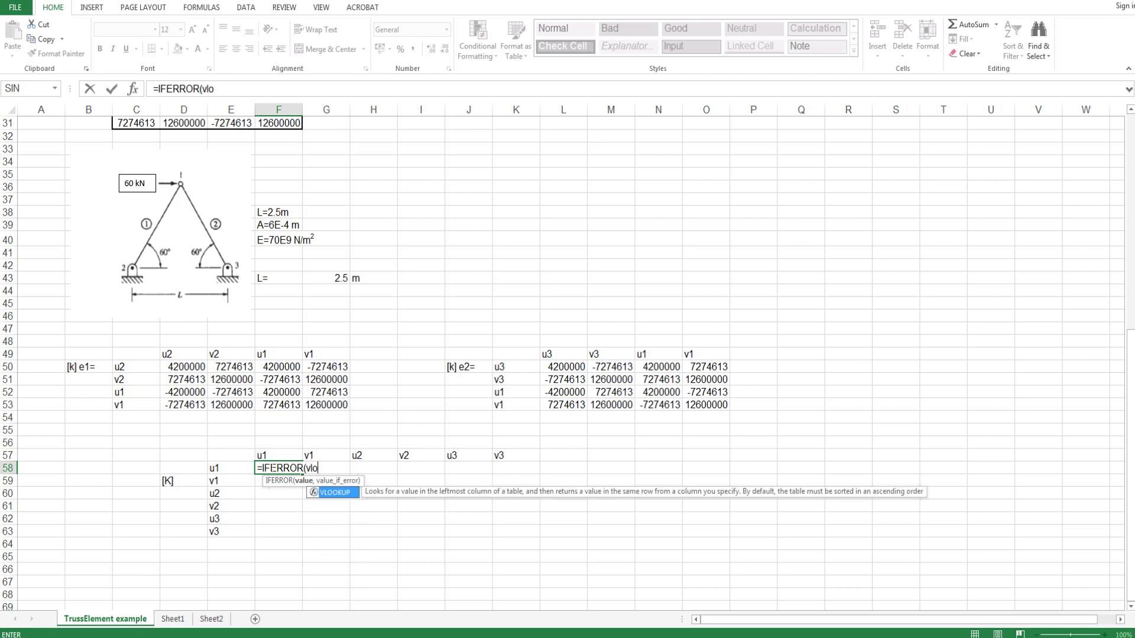
pyautogui.press('Tab')
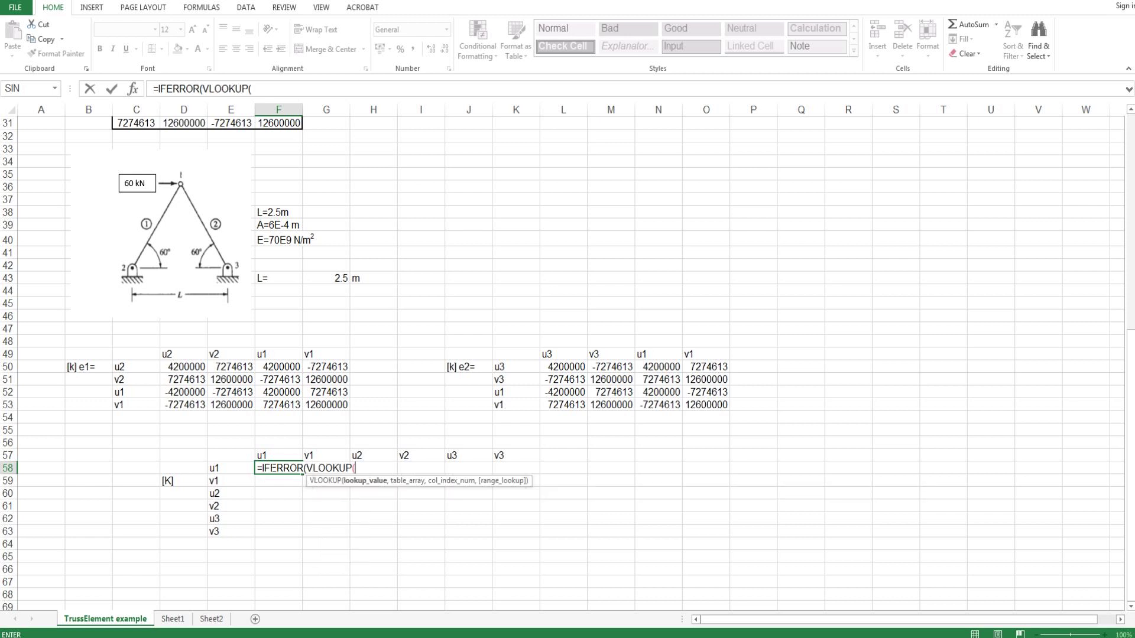
pyautogui.click(226, 470)
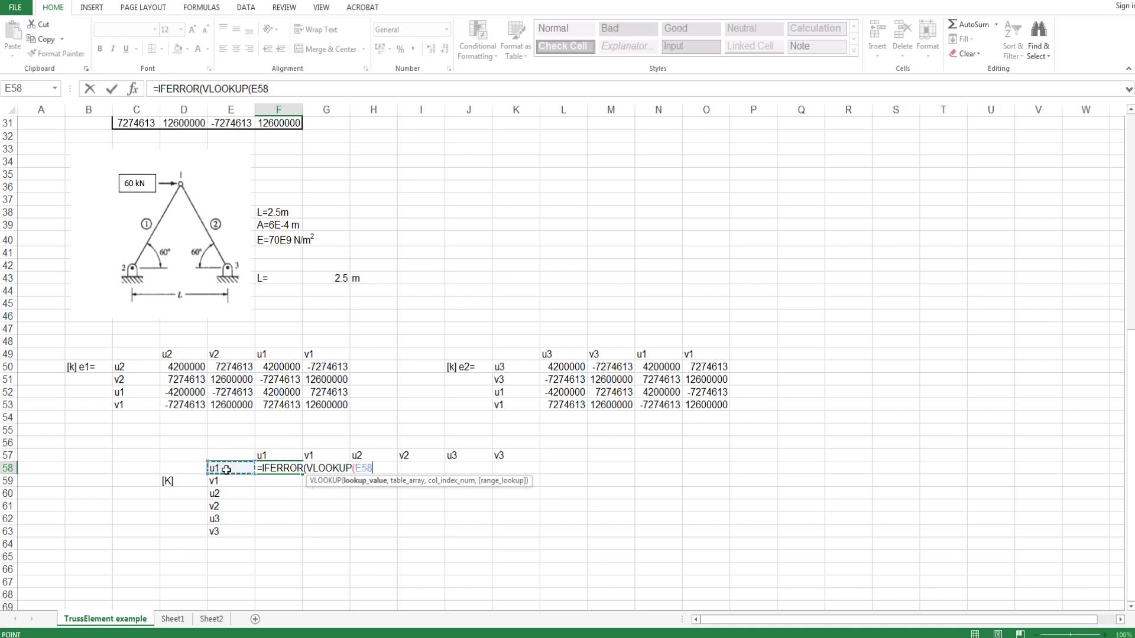
pyautogui.write(',')
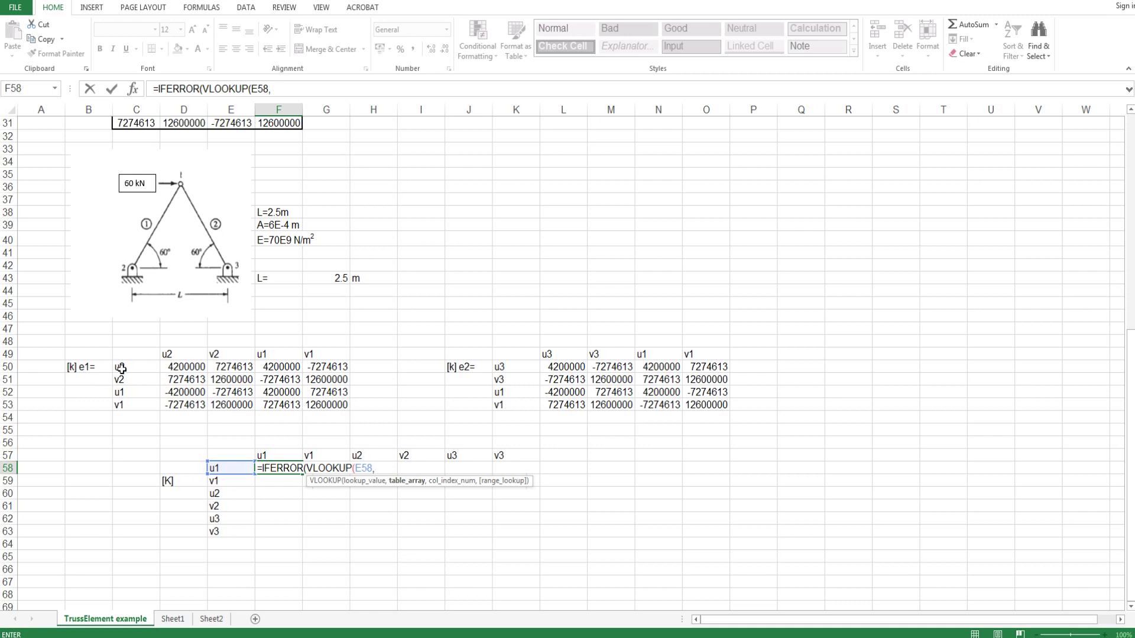
pyautogui.moveTo(123, 368); pyautogui.dragTo(322, 414)
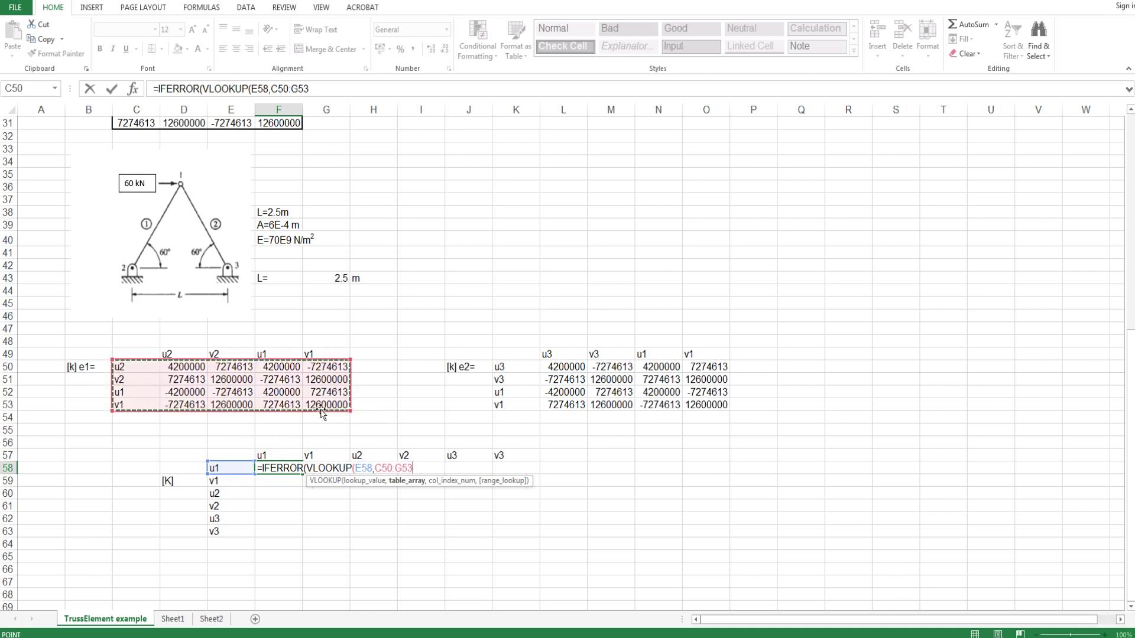
# - Add MATCH(F57,C49:G49,0) as the lookup's column index, finding the column label exactly in the element 1 header row
pyautogui.write(',mat')
pyautogui.press('Tab')
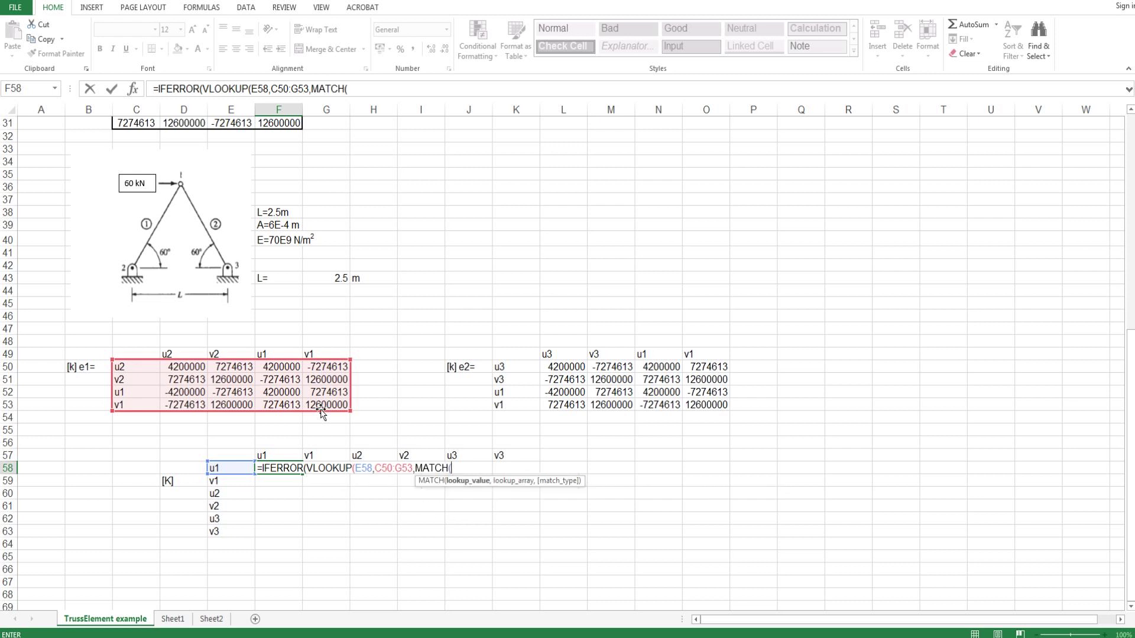
pyautogui.click(276, 457)
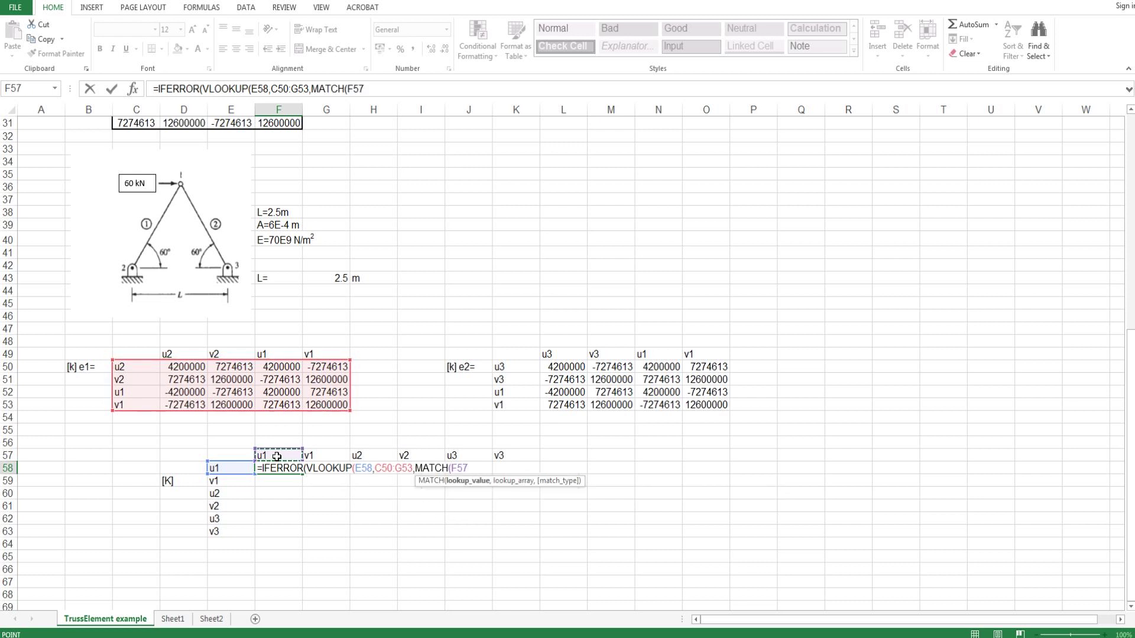
pyautogui.write(',')
pyautogui.click(141, 353)
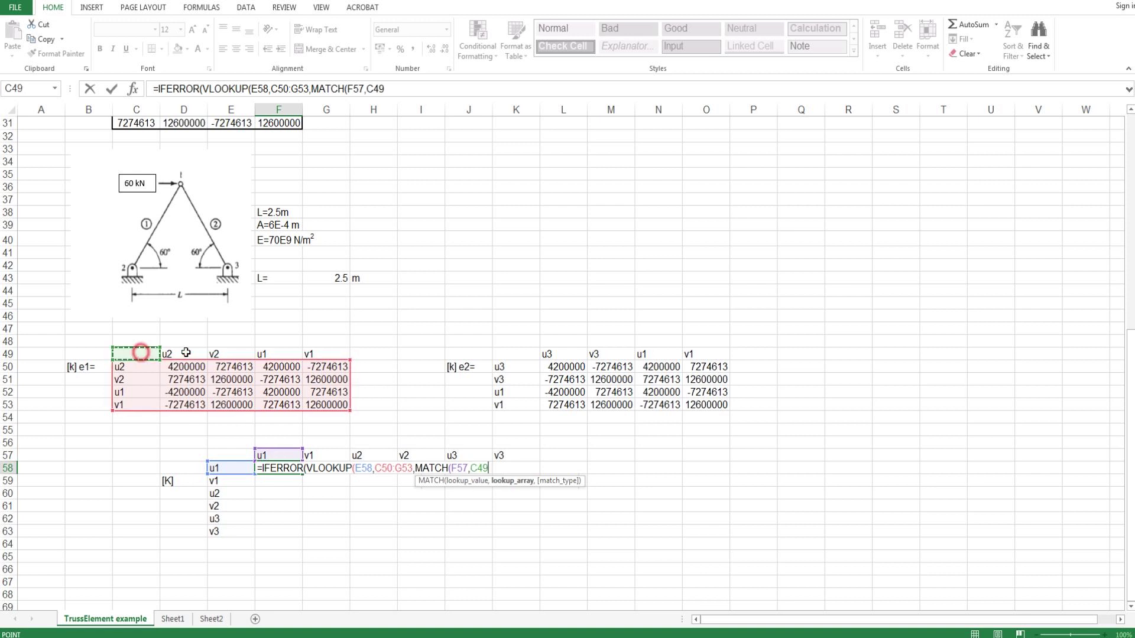
pyautogui.moveTo(186, 353); pyautogui.dragTo(318, 354)
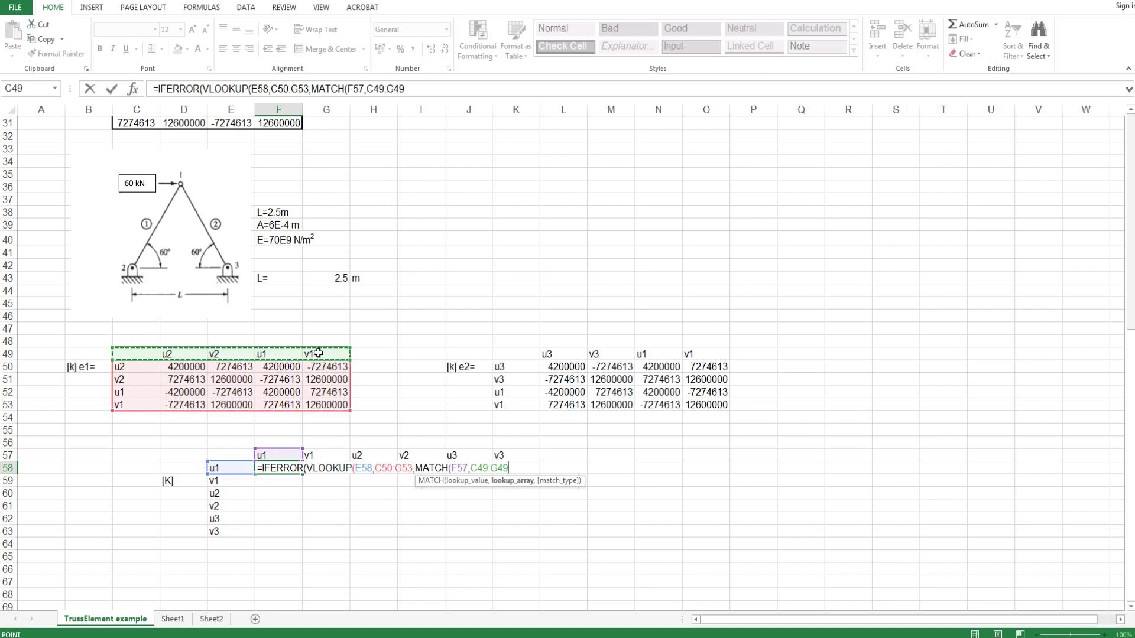
pyautogui.write(',')
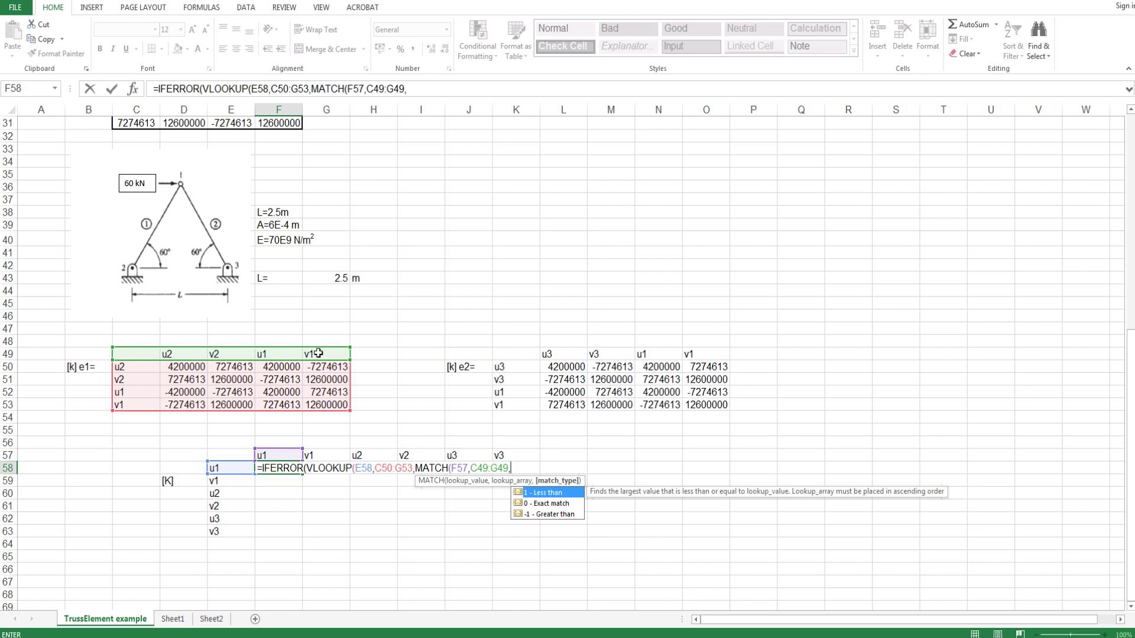
pyautogui.write('0')
# - Complete the F58 formula with FALSE for an exact lookup and 0 as the IFERROR fallback, and enter it
pyautogui.write('),f')
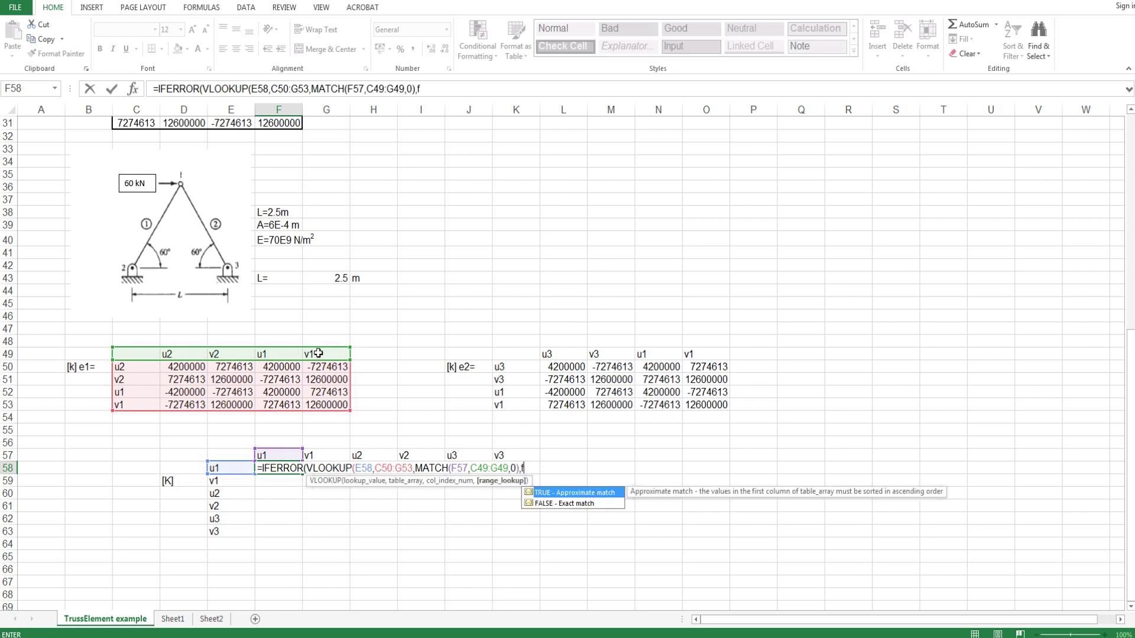
pyautogui.press('Down')
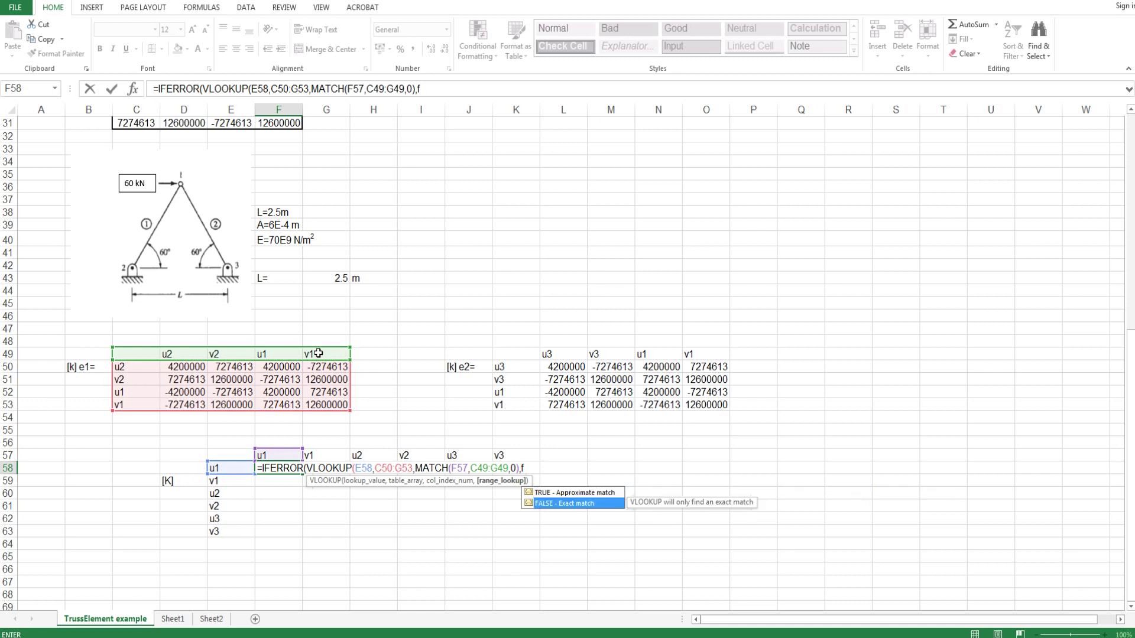
pyautogui.press('Return')
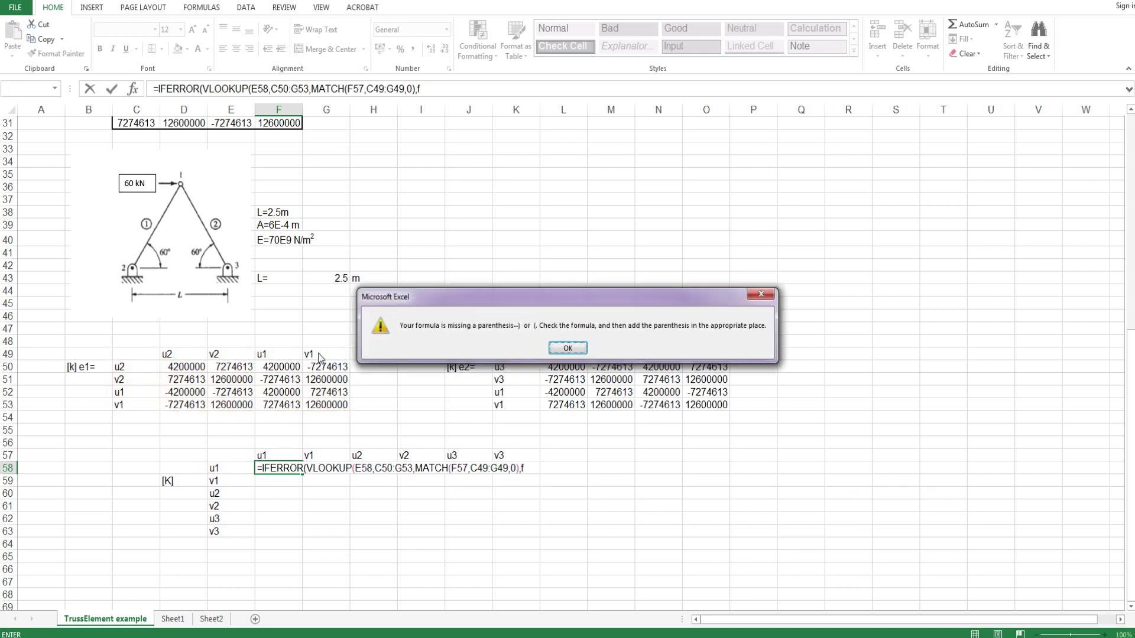
pyautogui.press('Return')
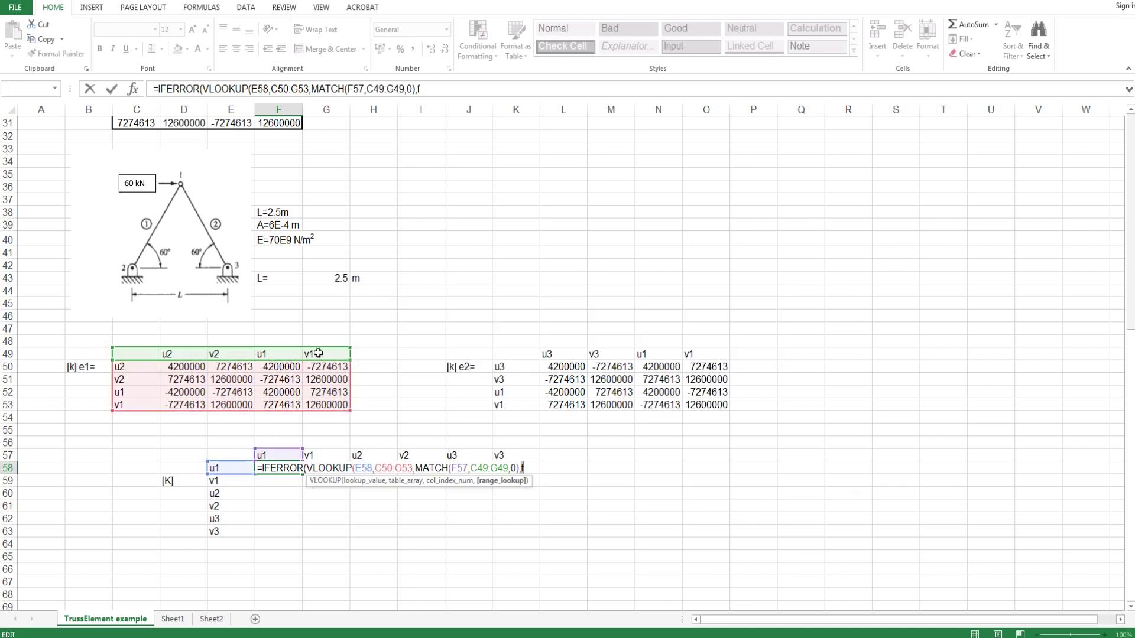
pyautogui.click(447, 90)
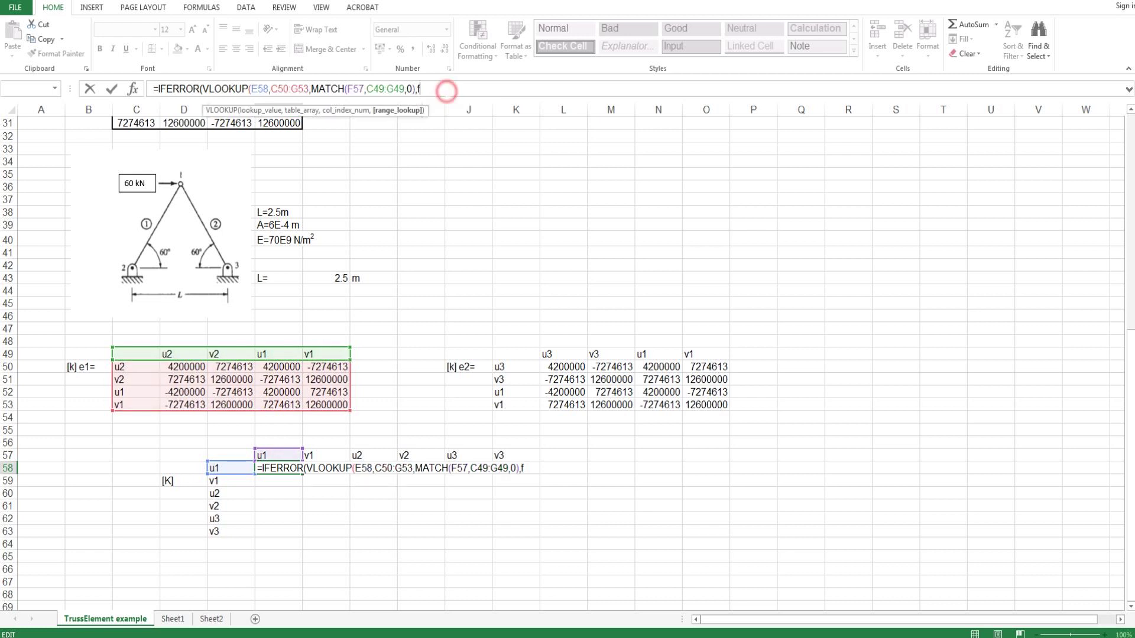
pyautogui.write('alse')
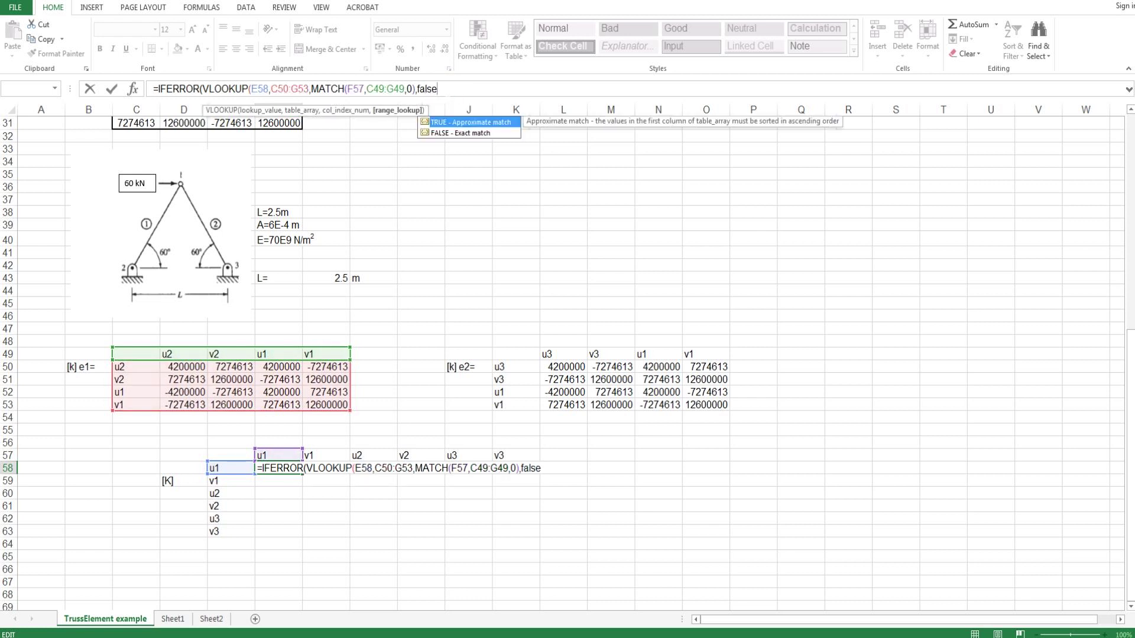
pyautogui.write(')')
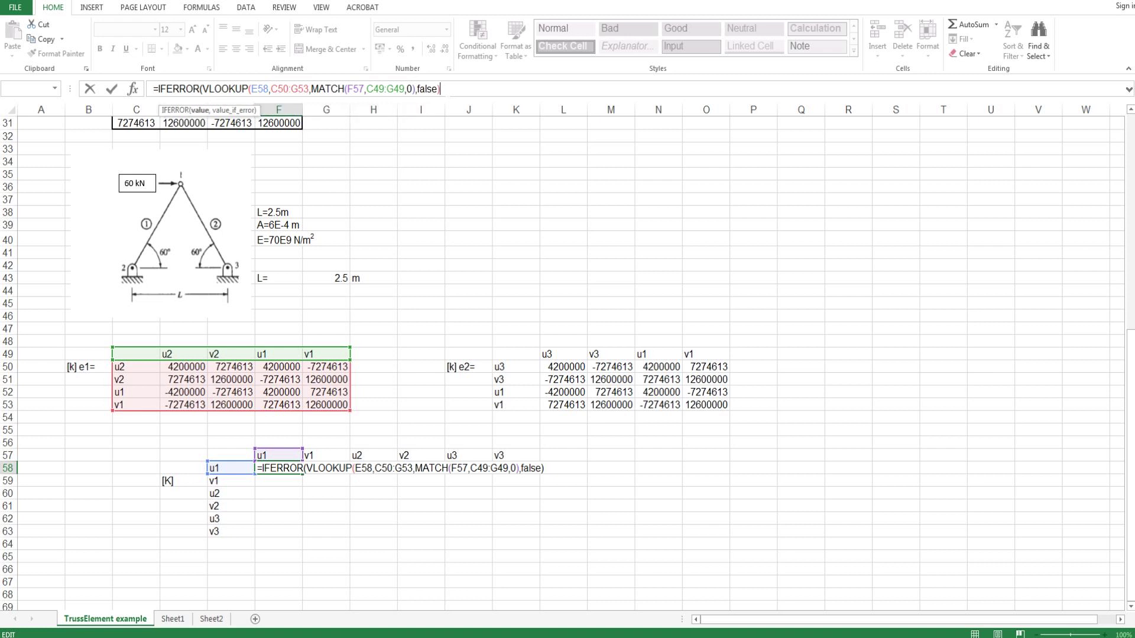
pyautogui.write(',0')
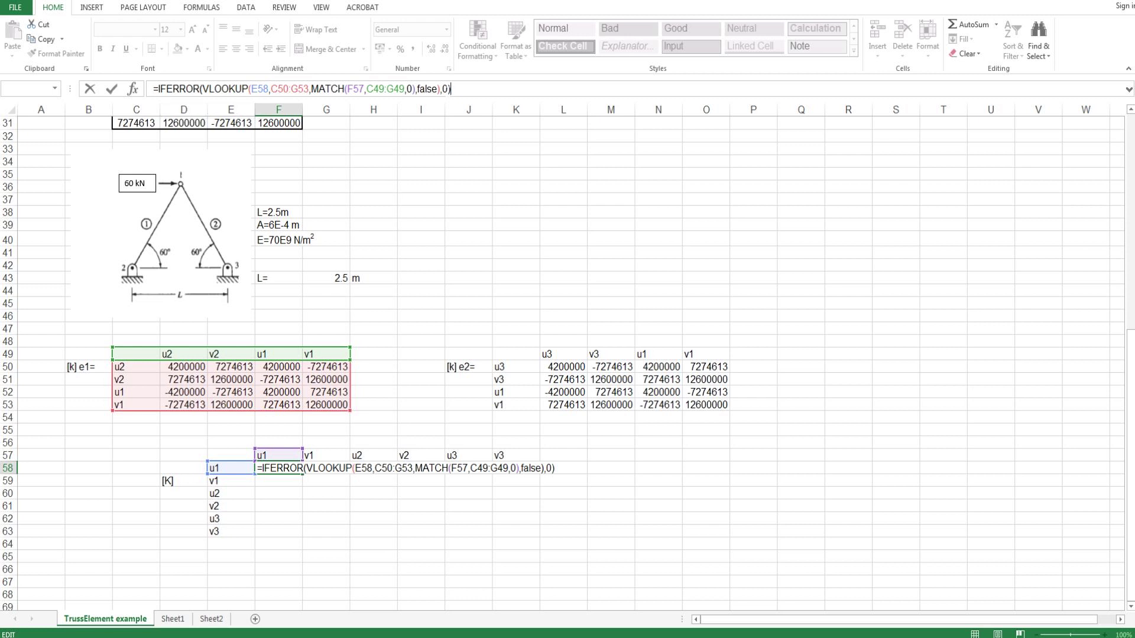
pyautogui.hotkey('ctrl', 'Return')
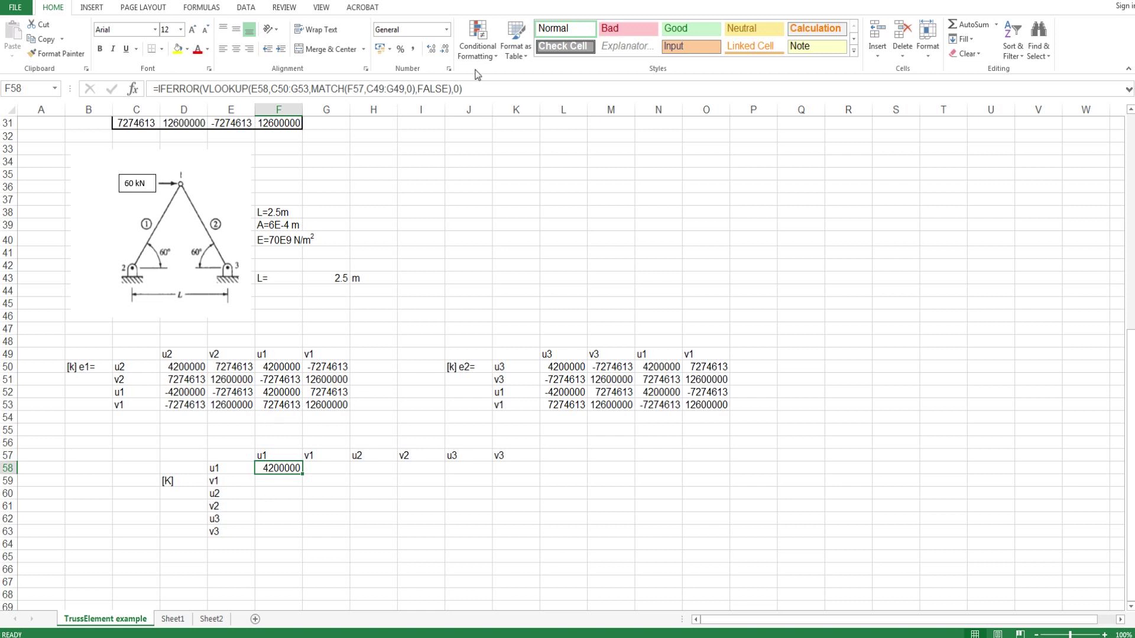
# - Make the element 1 ranges in the F58 formula absolute, as $C$50:$G$53 and $C$49:$G$49
pyautogui.click(471, 89)
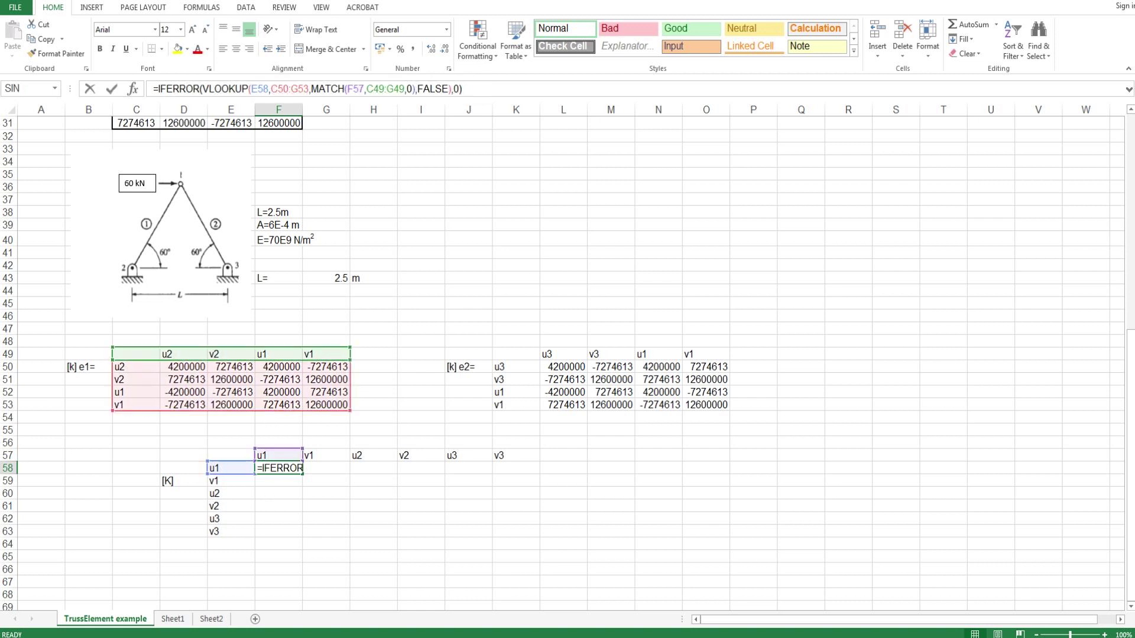
pyautogui.moveTo(467, 88); pyautogui.dragTo(160, 88)
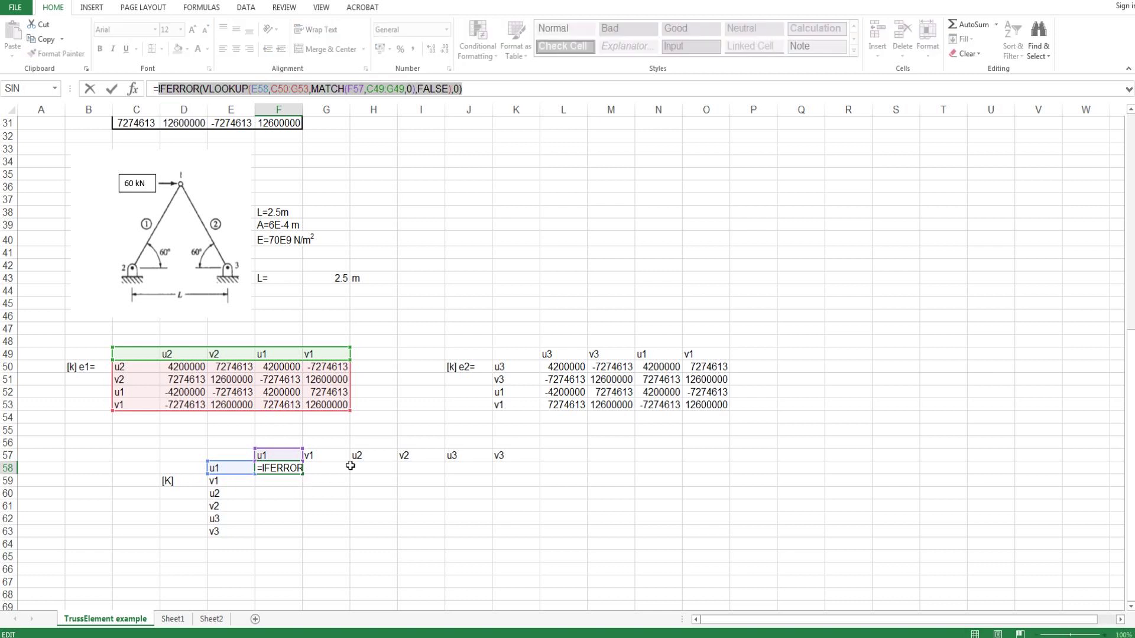
pyautogui.click(482, 91)
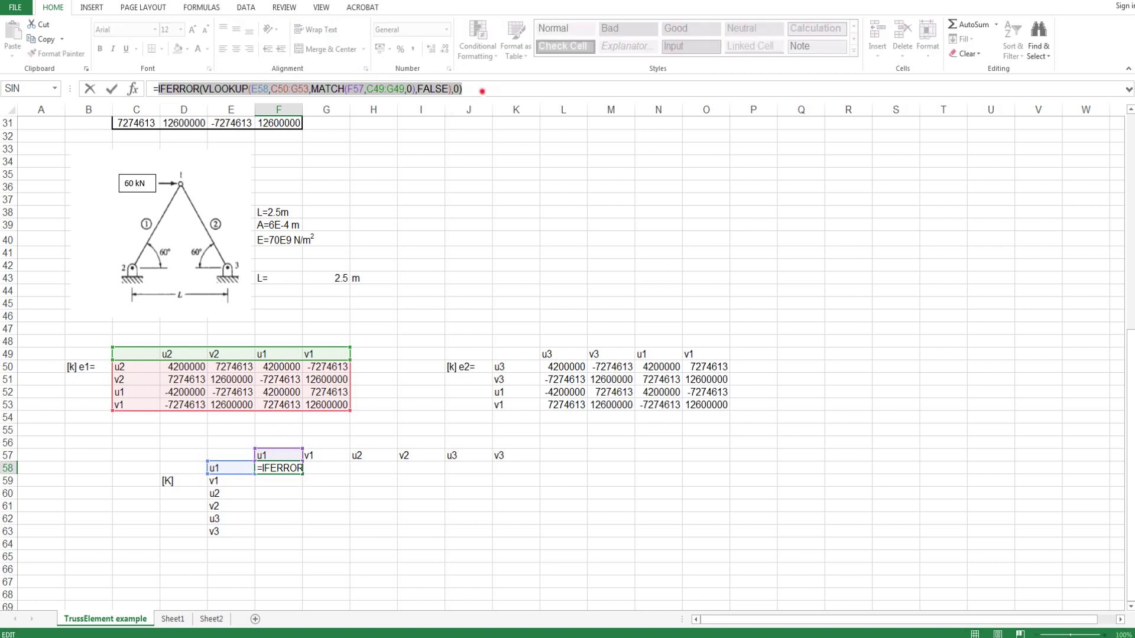
pyautogui.click(278, 90)
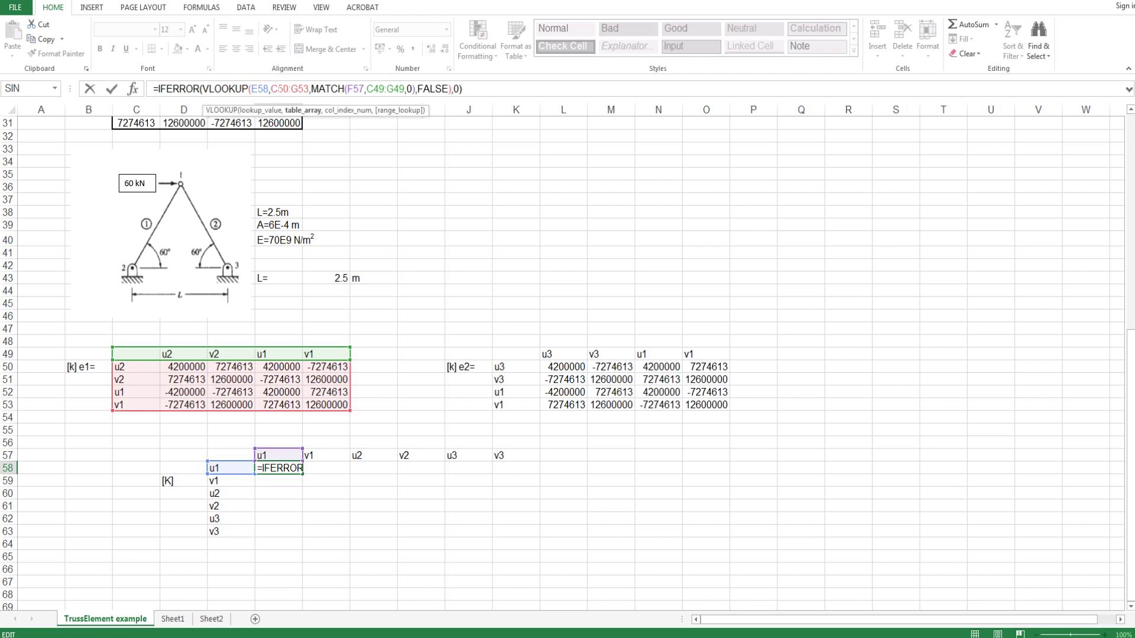
pyautogui.press('F4')
pyautogui.click(310, 89)
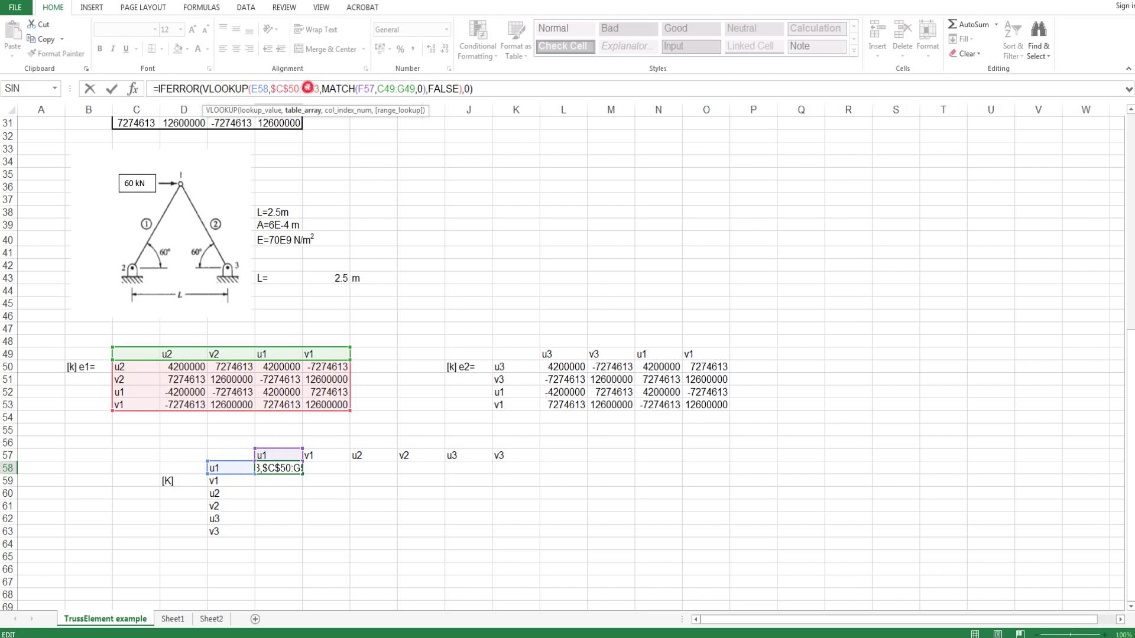
pyautogui.press('F4')
pyautogui.click(402, 89)
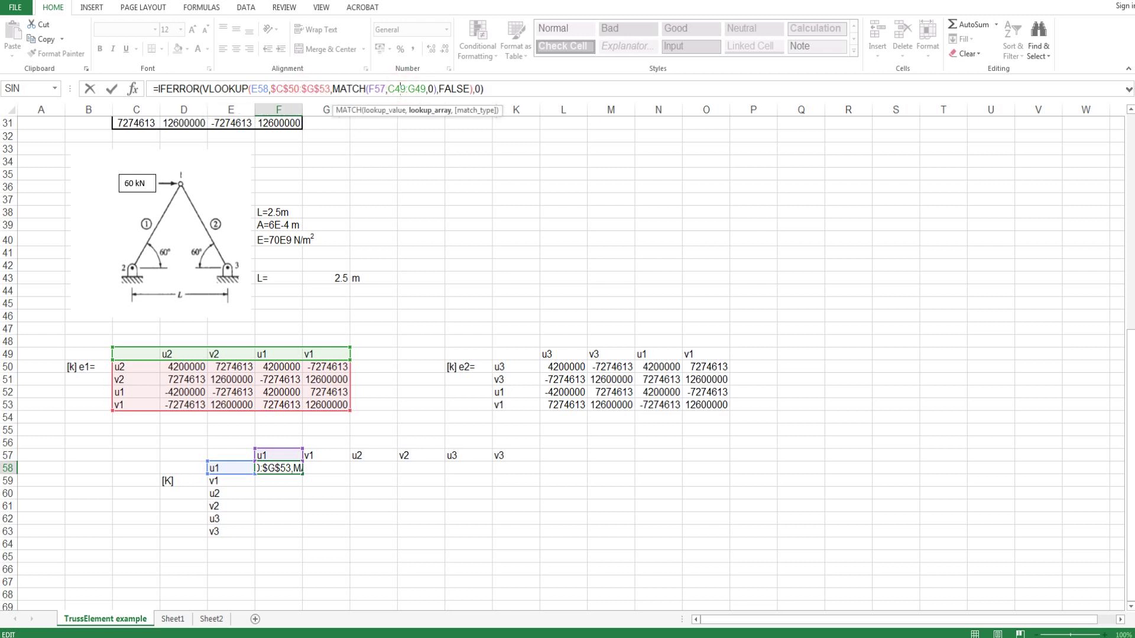
pyautogui.press('F4')
pyautogui.click(427, 89)
pyautogui.press('F4')
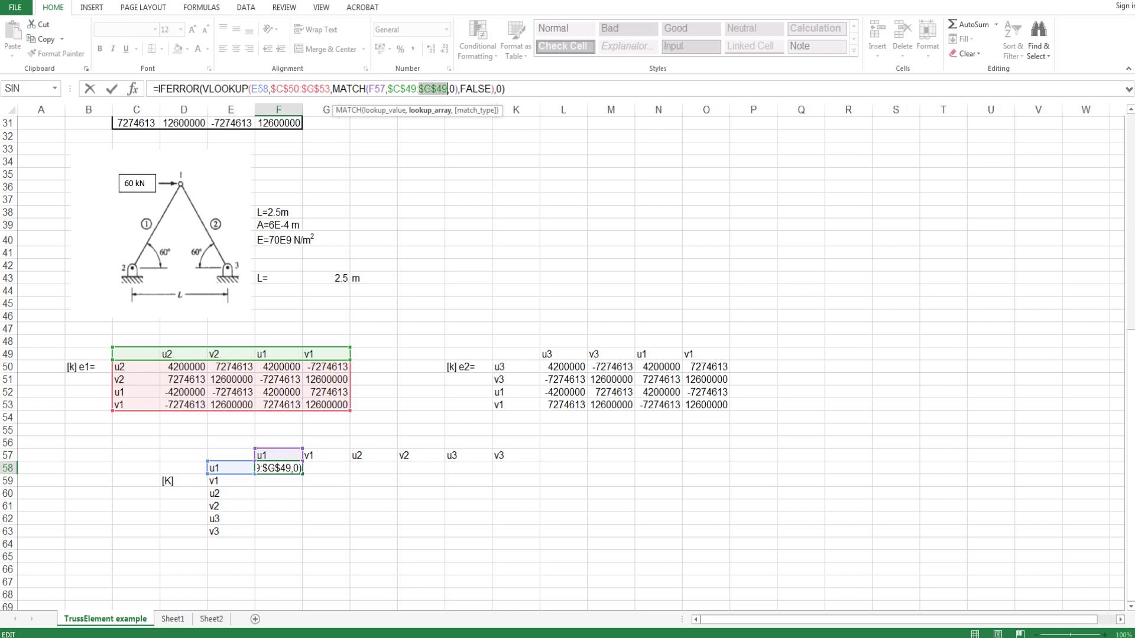
# - Lock the row label's column as $E58 and the column label's row as F$57 in the F58 formula
pyautogui.click(257, 89)
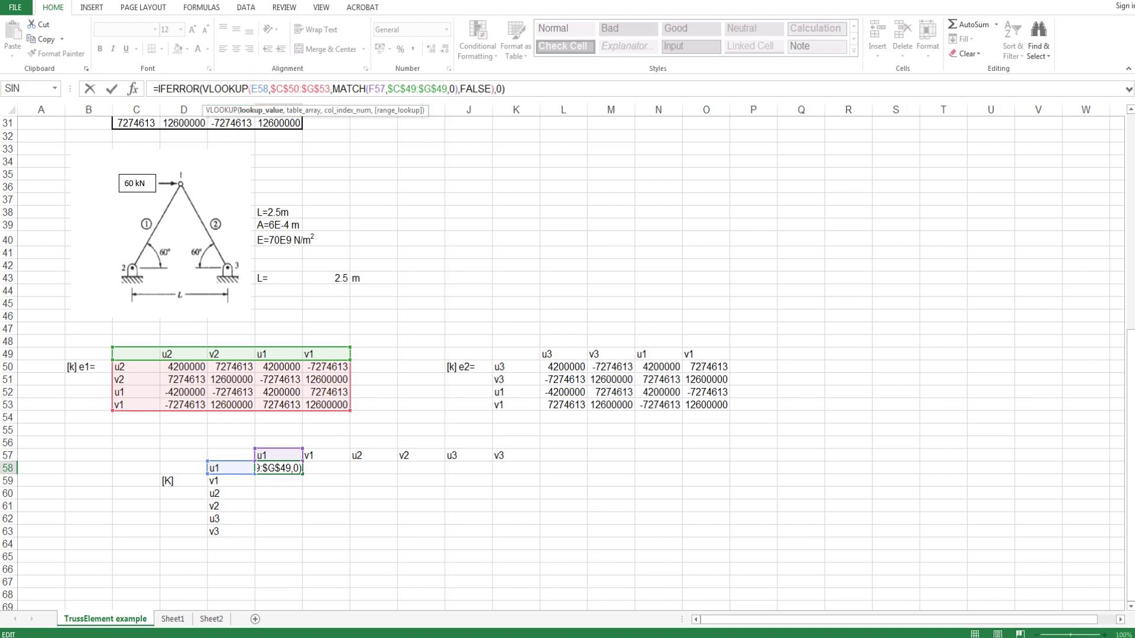
pyautogui.click(250, 88)
pyautogui.write('$')
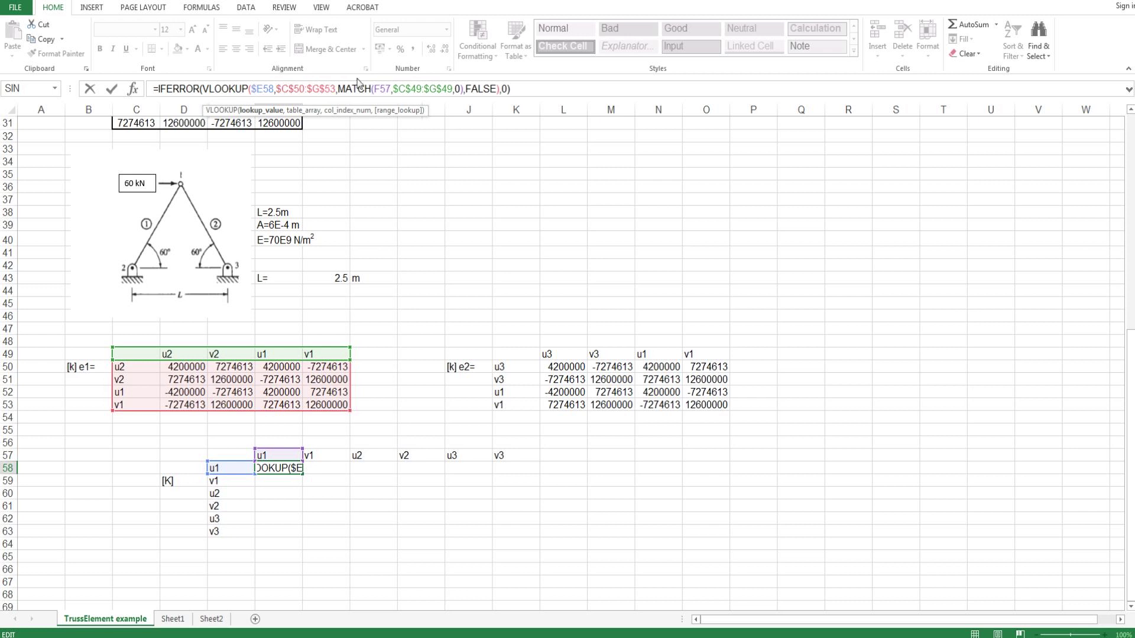
pyautogui.click(380, 89)
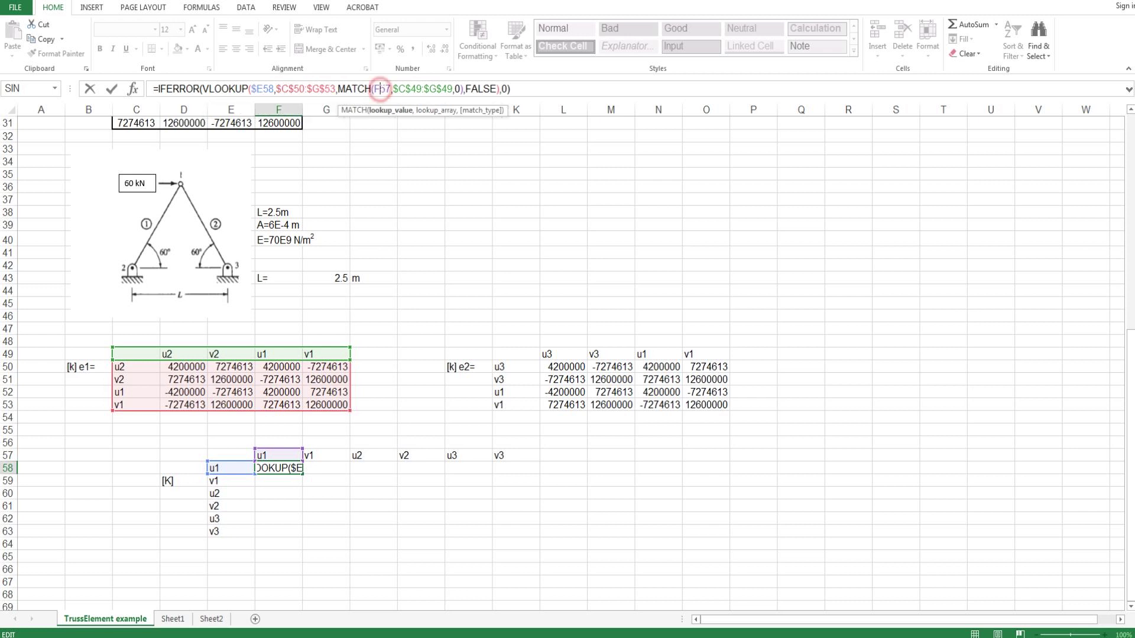
pyautogui.write('$')
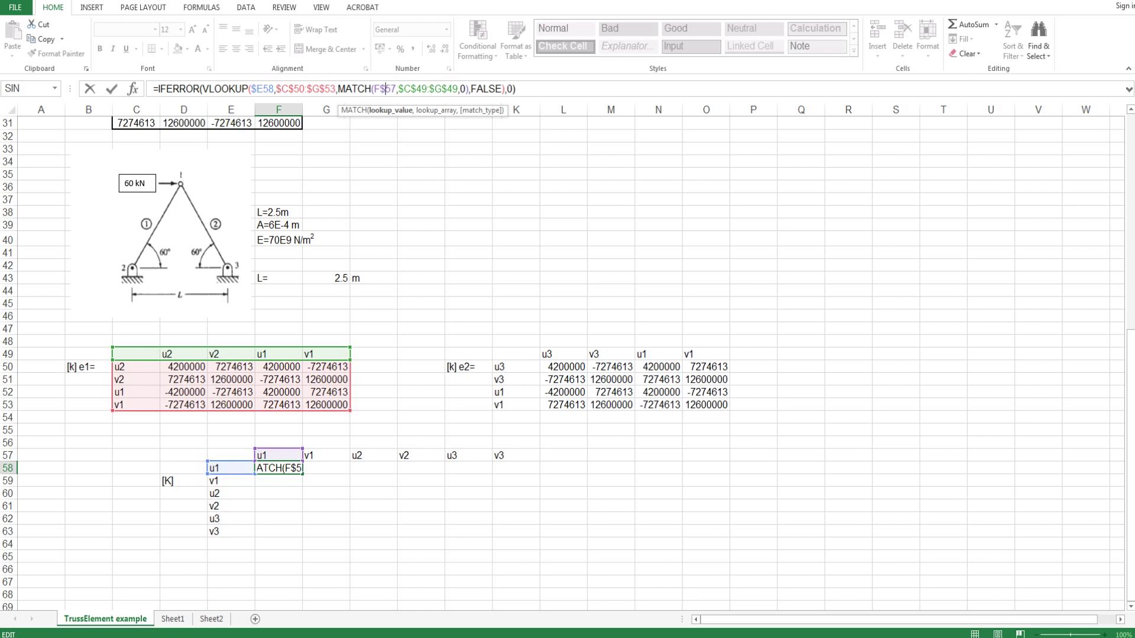
# - Copy the whole IFERROR expression in F58 and append it after a plus sign as a second term
pyautogui.moveTo(516, 89); pyautogui.dragTo(160, 89)
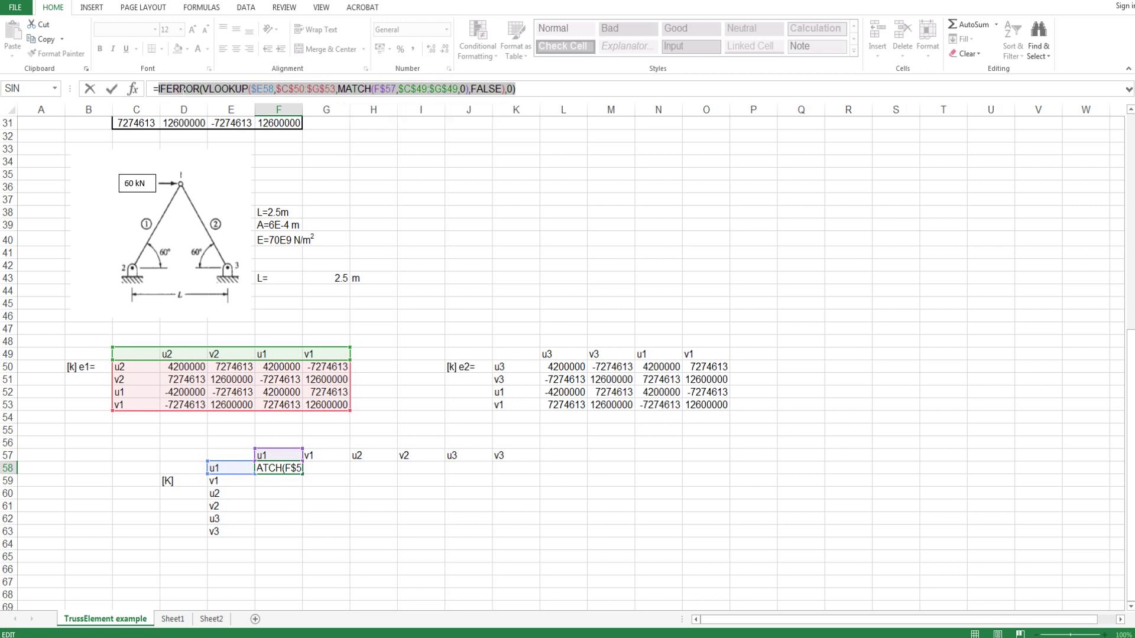
pyautogui.hotkey('ctrl', 'c')
pyautogui.click(529, 96)
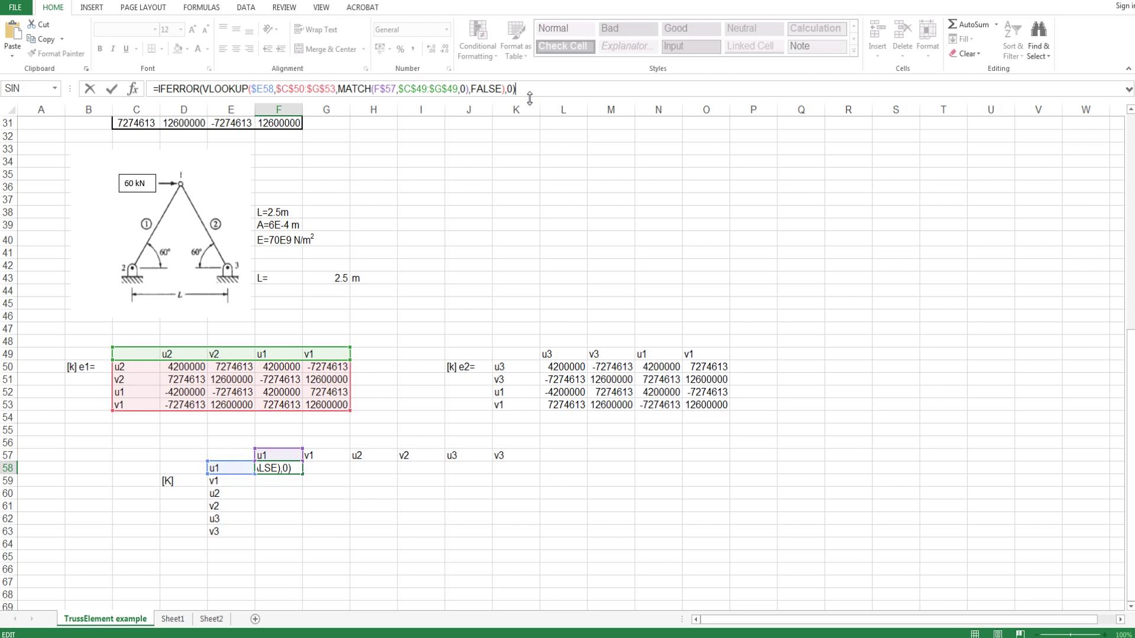
pyautogui.write('+')
pyautogui.hotkey('ctrl', 'v')
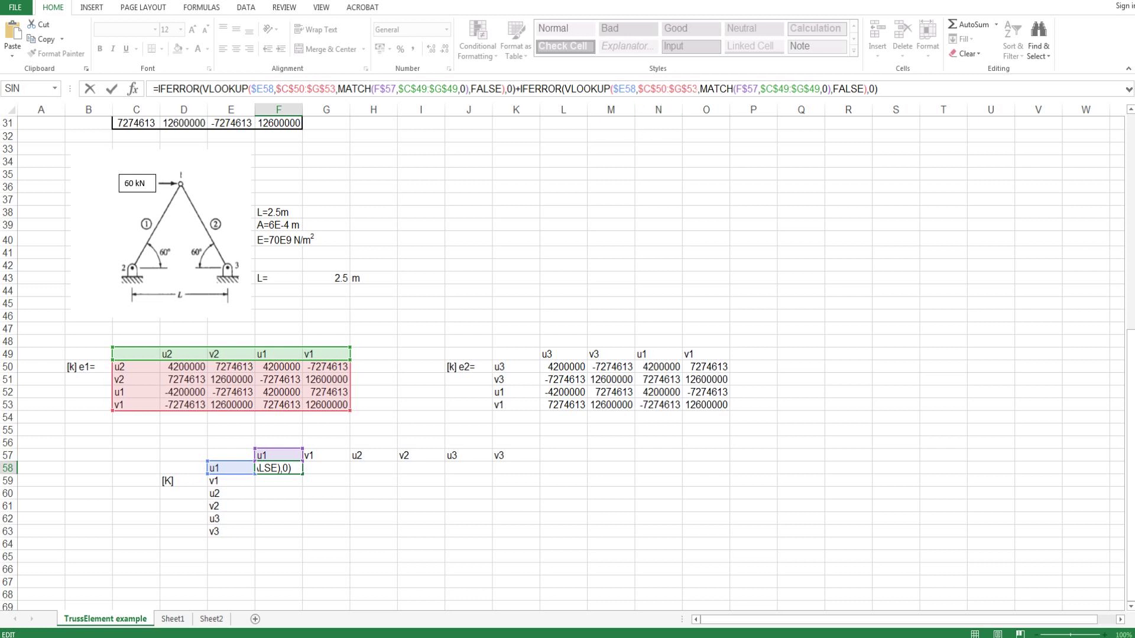
# - Point the second term at element 2, replacing its table range with K50:O53 and its header range with K49:O49
pyautogui.moveTo(697, 89); pyautogui.dragTo(638, 89)
pyautogui.press('Delete')
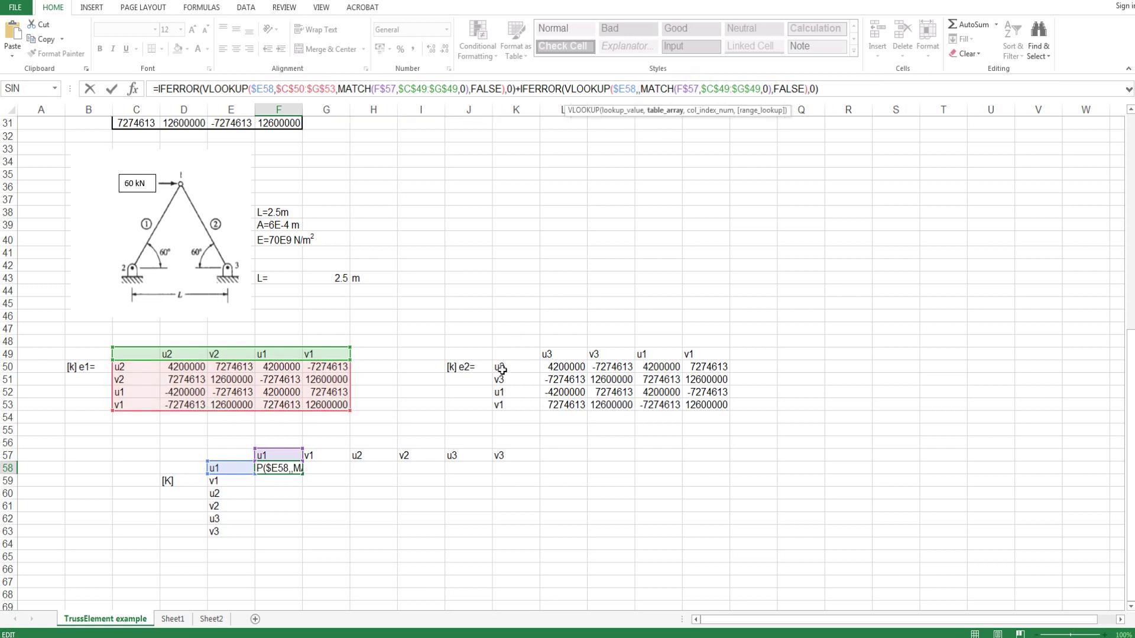
pyautogui.moveTo(504, 367); pyautogui.dragTo(712, 407)
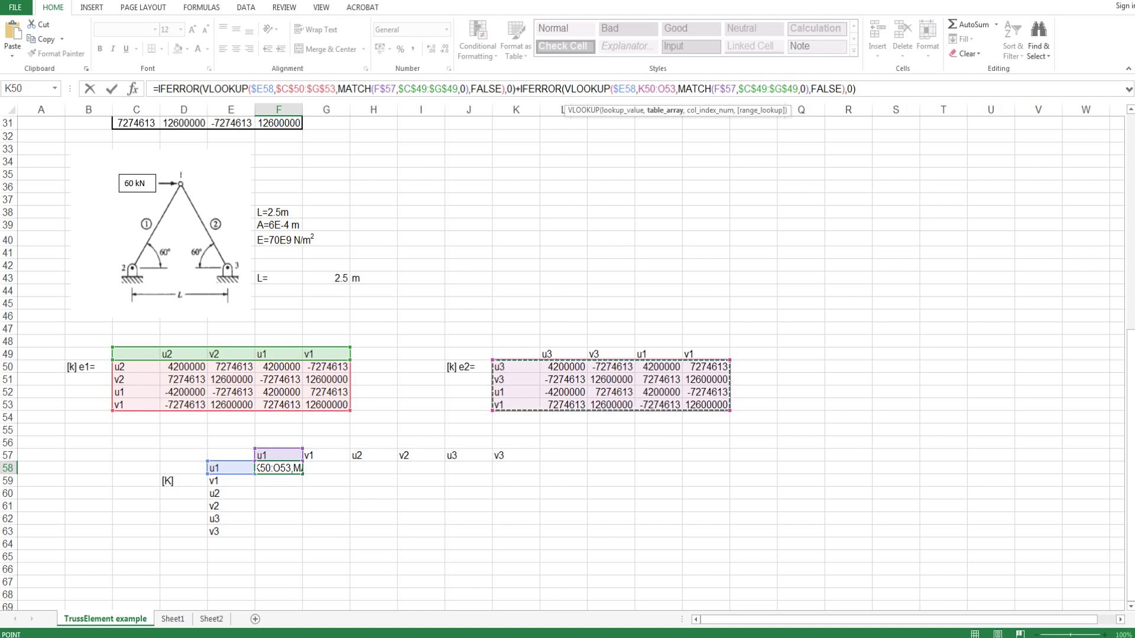
pyautogui.moveTo(782, 89); pyautogui.dragTo(739, 89)
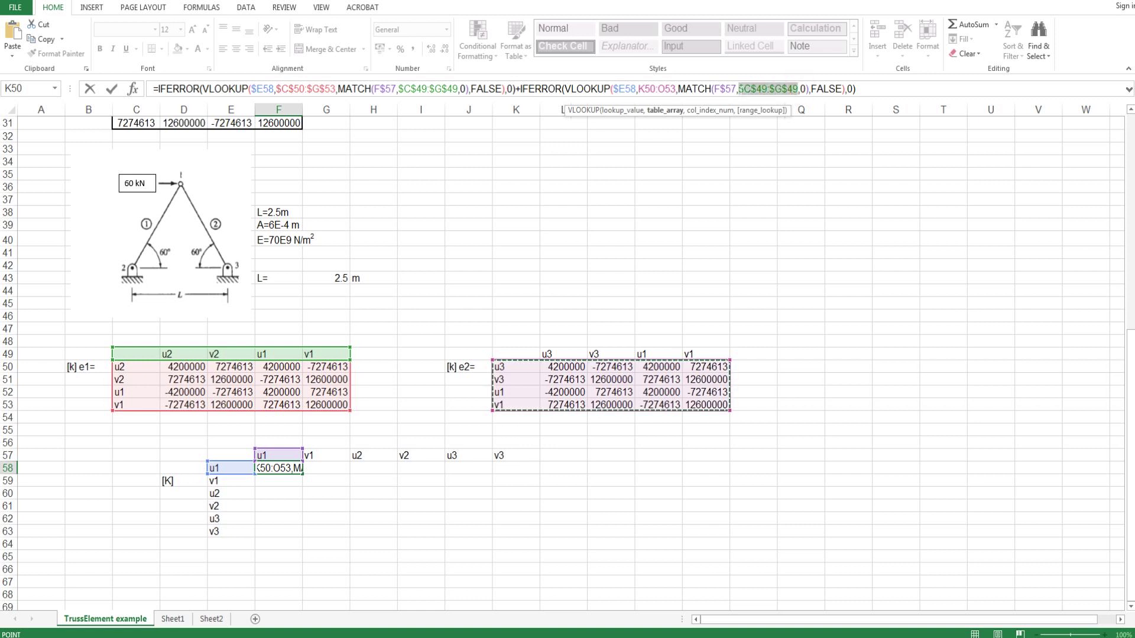
pyautogui.press('BackSpace')
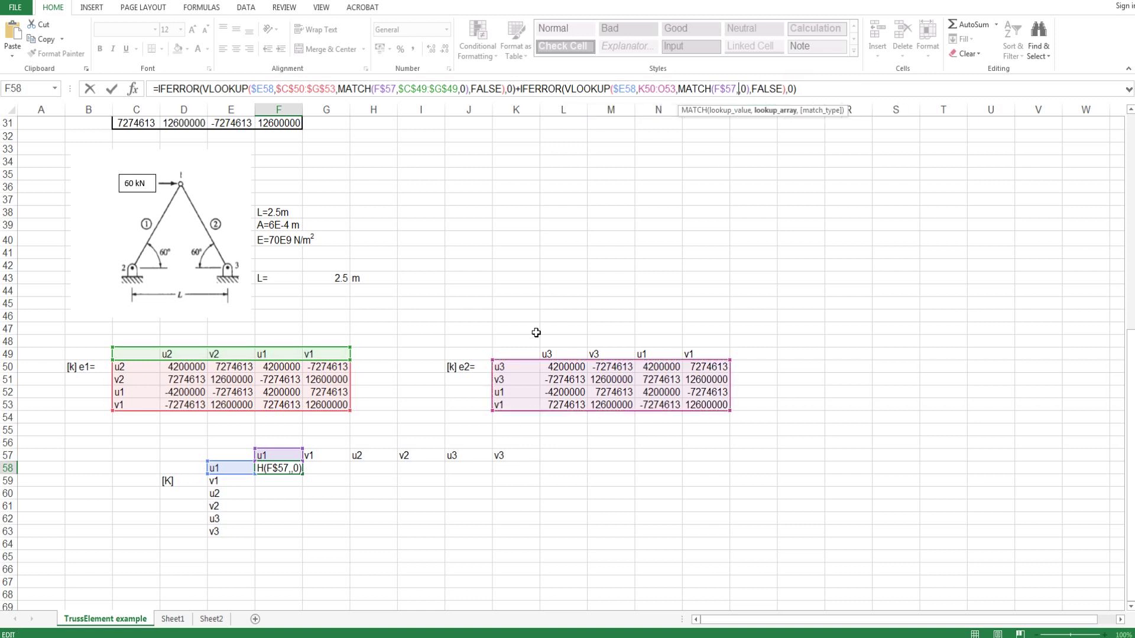
pyautogui.moveTo(511, 355); pyautogui.dragTo(704, 355)
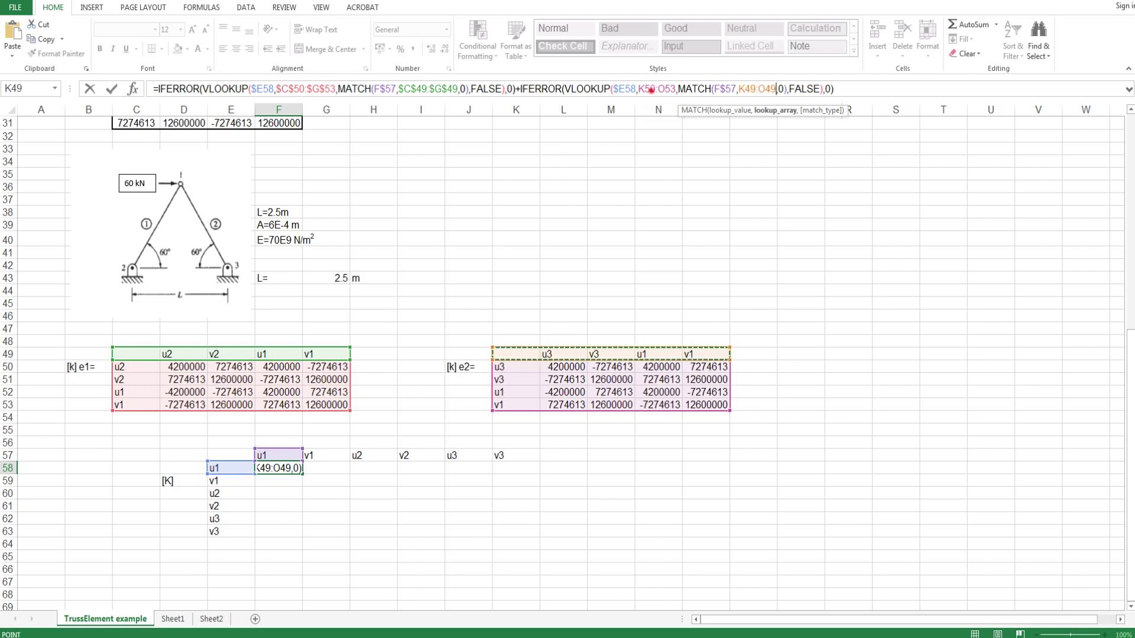
# - Make the second term's element 2 ranges absolute as $K$50:$O$53 and $K$49:$O$49, and commit the F58 formula
pyautogui.click(650, 89)
pyautogui.press('F4')
pyautogui.click(677, 89)
pyautogui.press('F4')
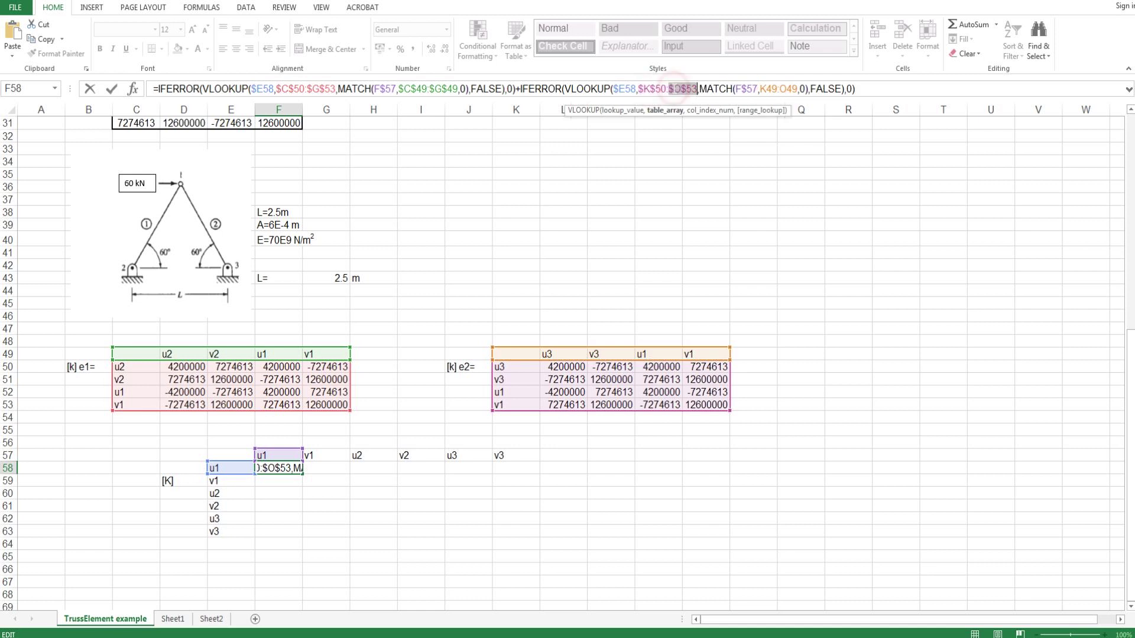
pyautogui.click(762, 89)
pyautogui.press('F4')
pyautogui.click(801, 89)
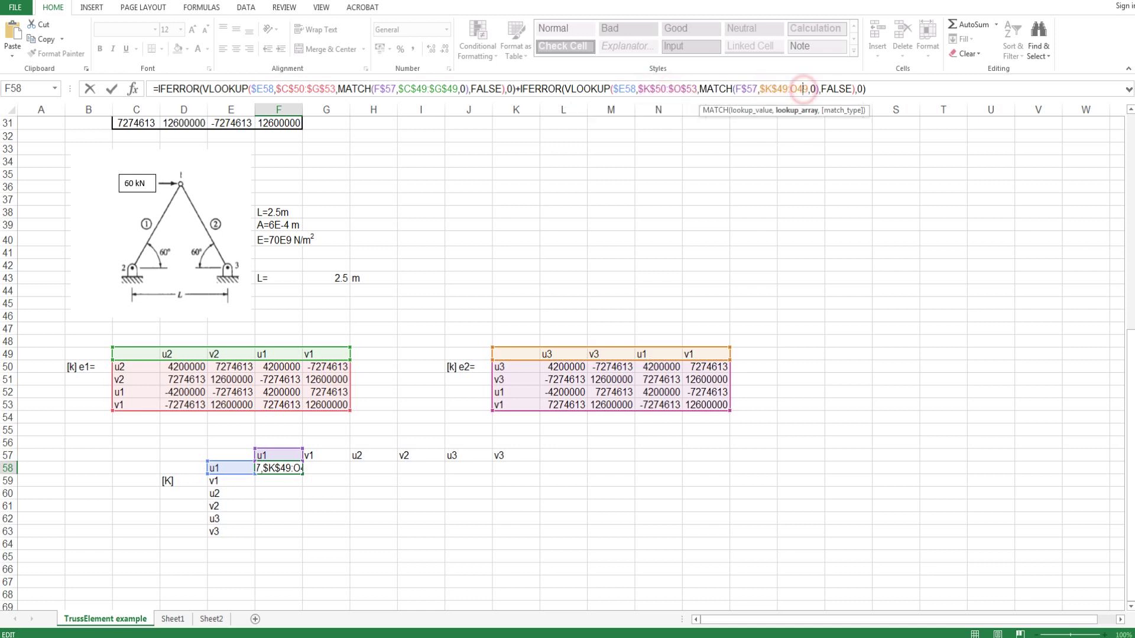
pyautogui.press('F4')
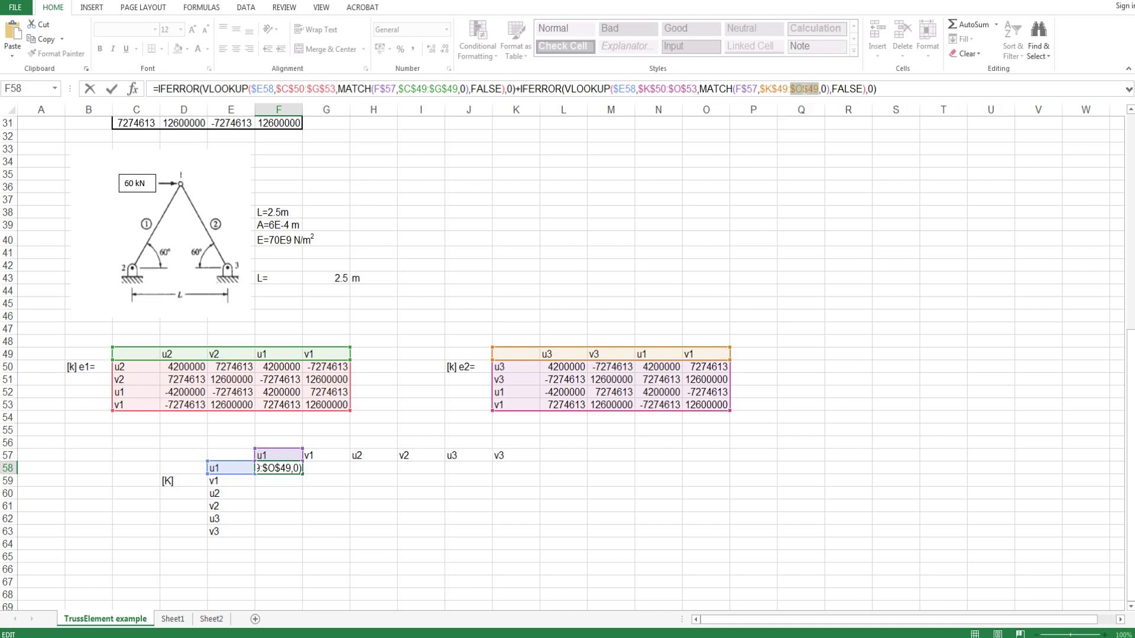
pyautogui.hotkey('ctrl', 'Return')
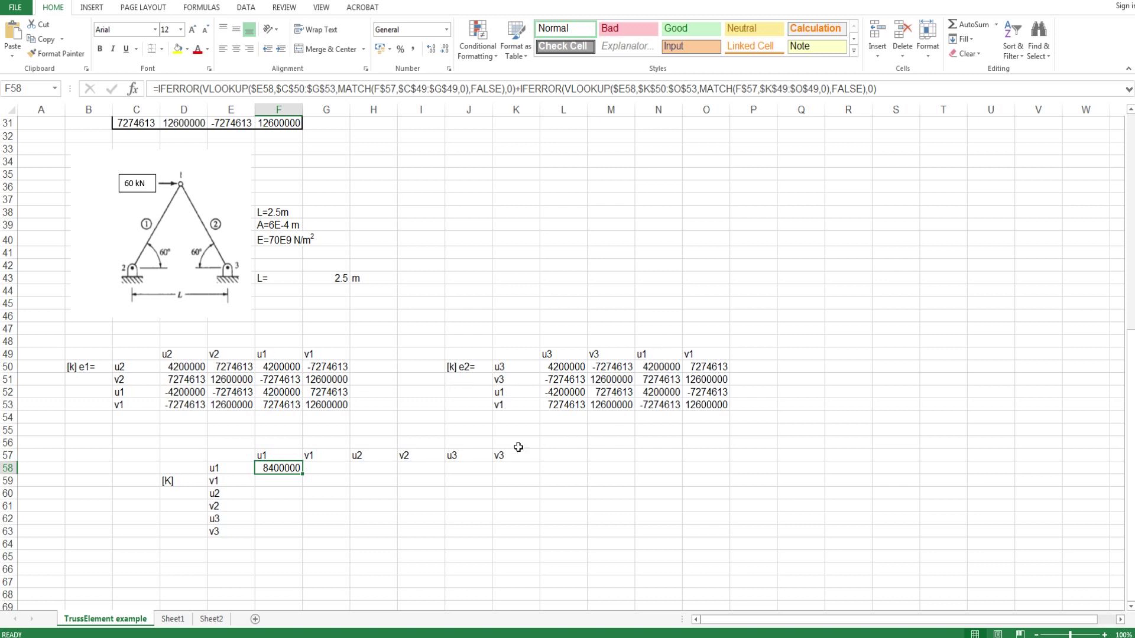
# - Fill the F58 formula across F58:K63 to complete global matrix [K], and check the entries coupling nodes 2 and 3
pyautogui.moveTo(302, 474); pyautogui.dragTo(541, 537)
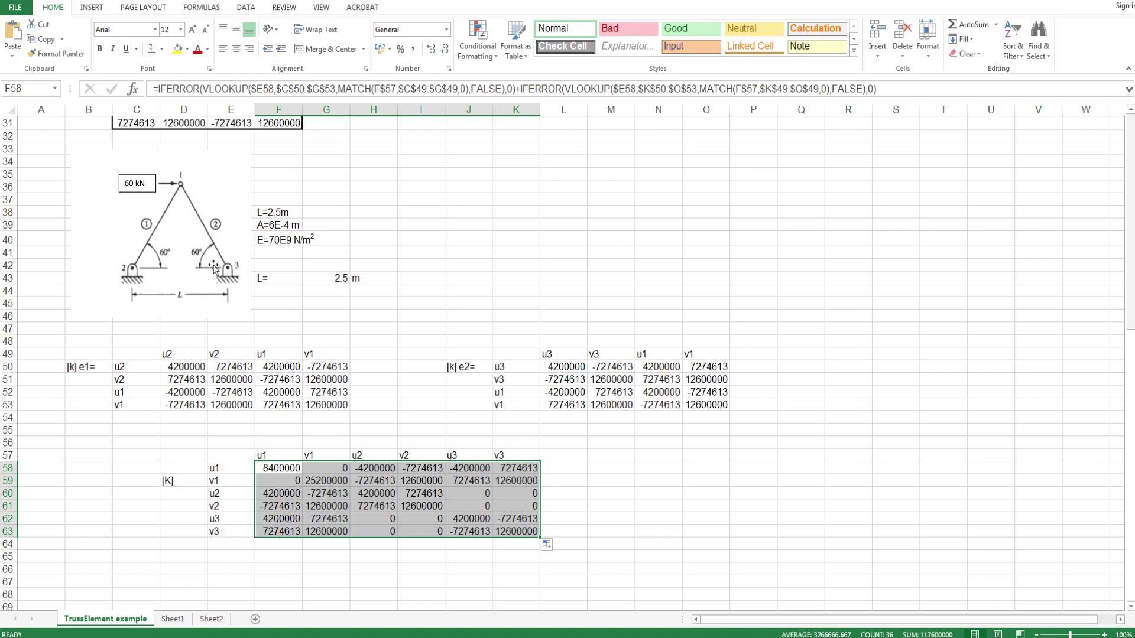
pyautogui.click(391, 520)
pyautogui.click(420, 518)
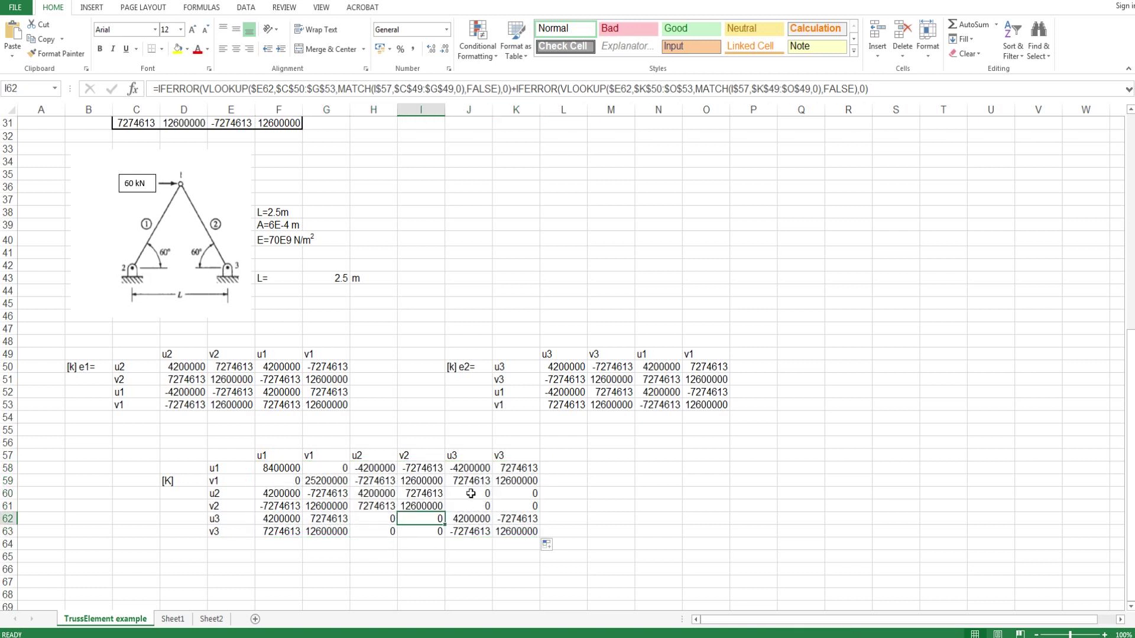
pyautogui.click(471, 494)
pyautogui.click(471, 503)
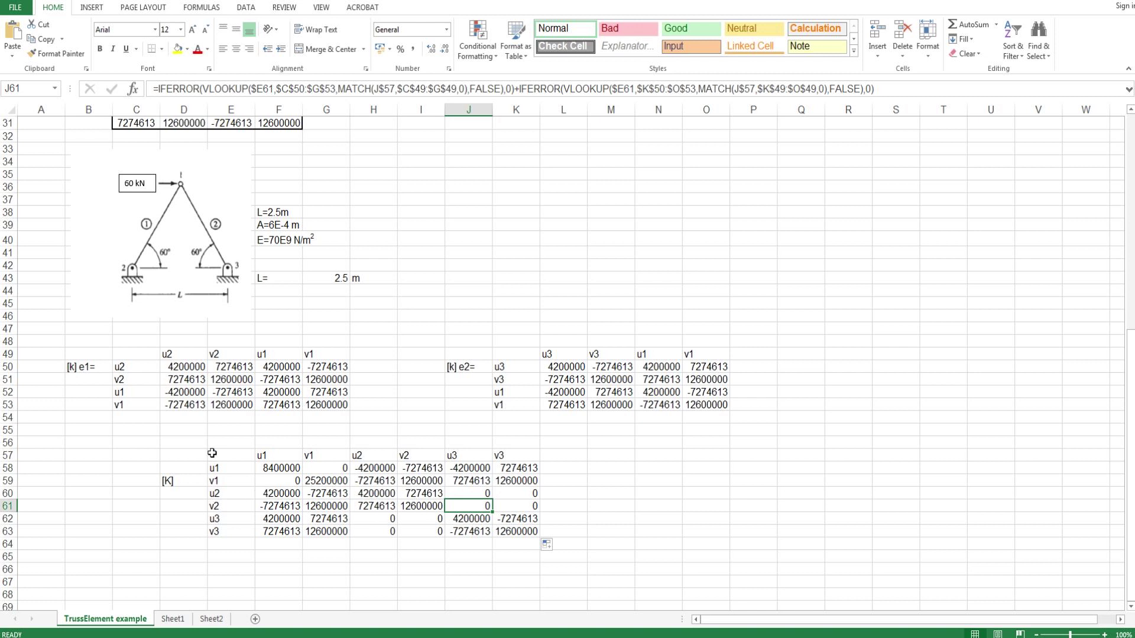
pyautogui.moveTo(219, 455); pyautogui.dragTo(515, 531)
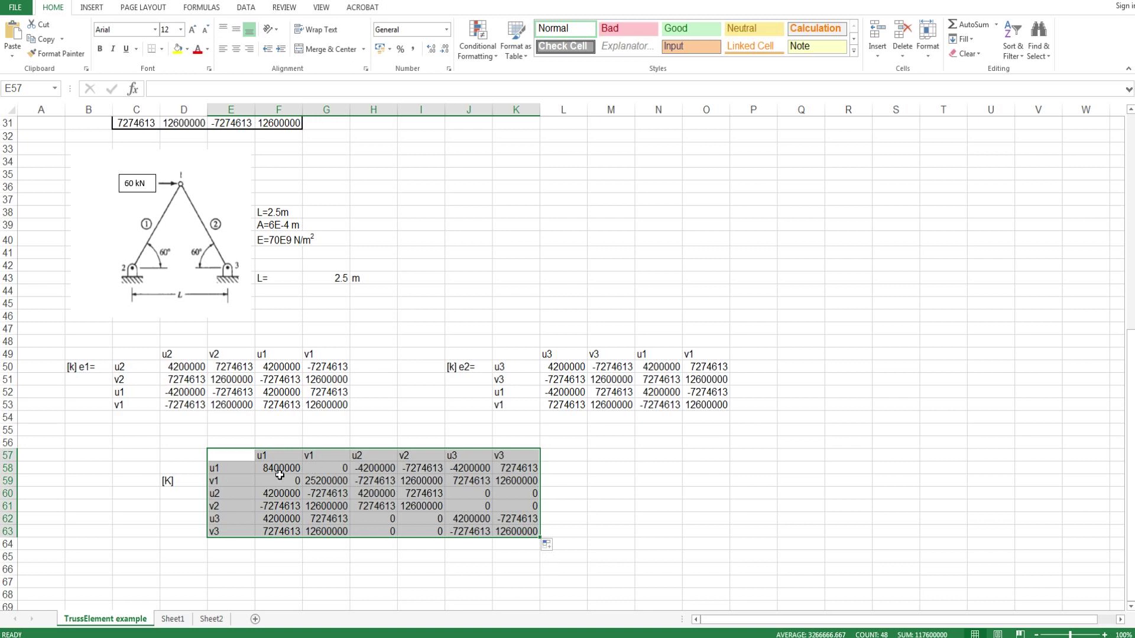
# - Write the system equation below [K] in row 66, entering f, =, [K]* and {d} in cells D66 to G66
pyautogui.scroll(-1, 188, 528)
pyautogui.scroll(-1, 185, 531)
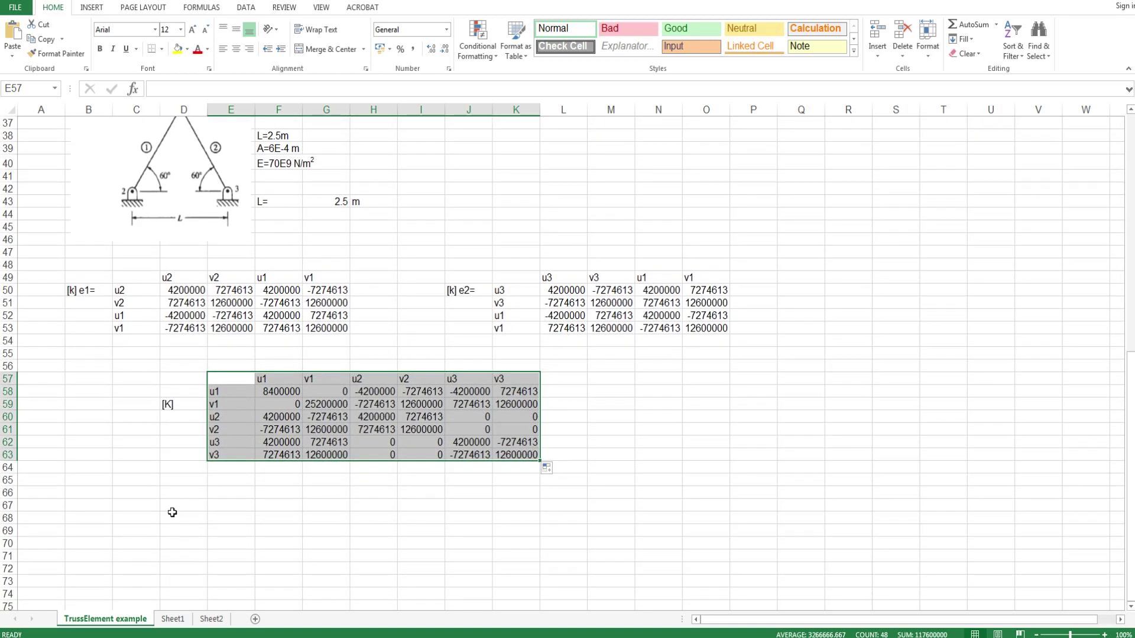
pyautogui.click(184, 495)
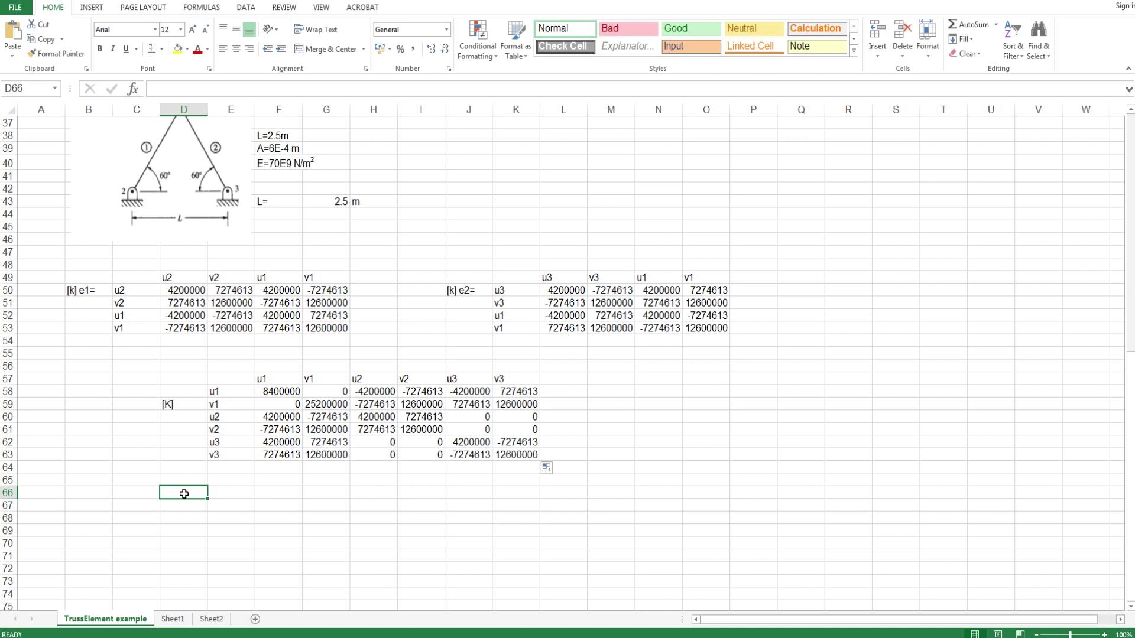
pyautogui.write('f')
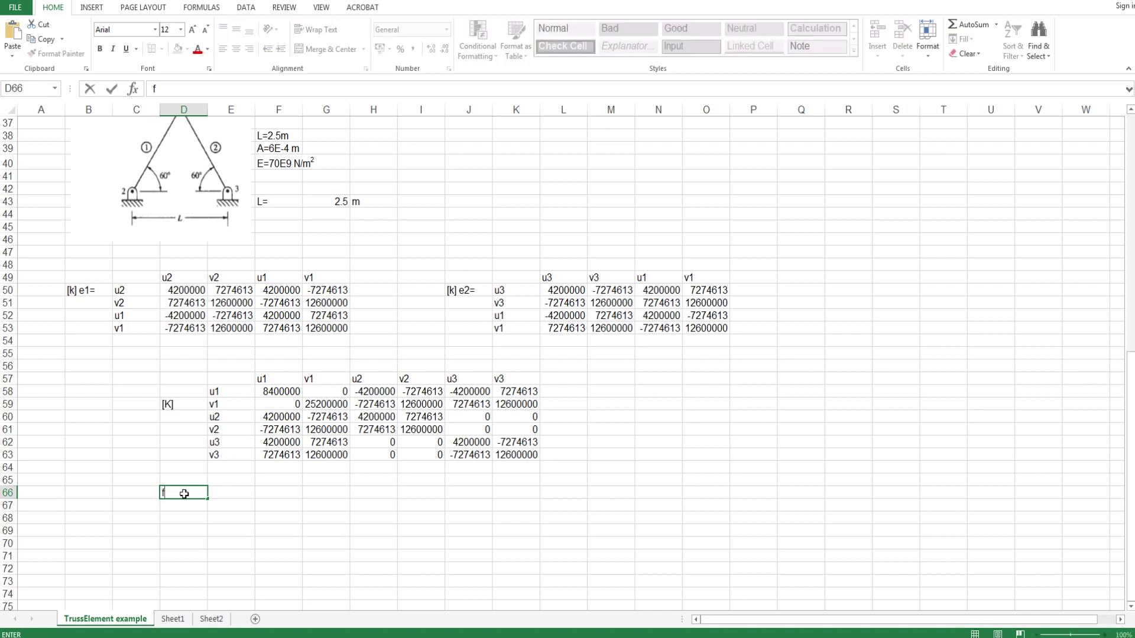
pyautogui.press('Tab')
pyautogui.write('=')
pyautogui.press('Tab')
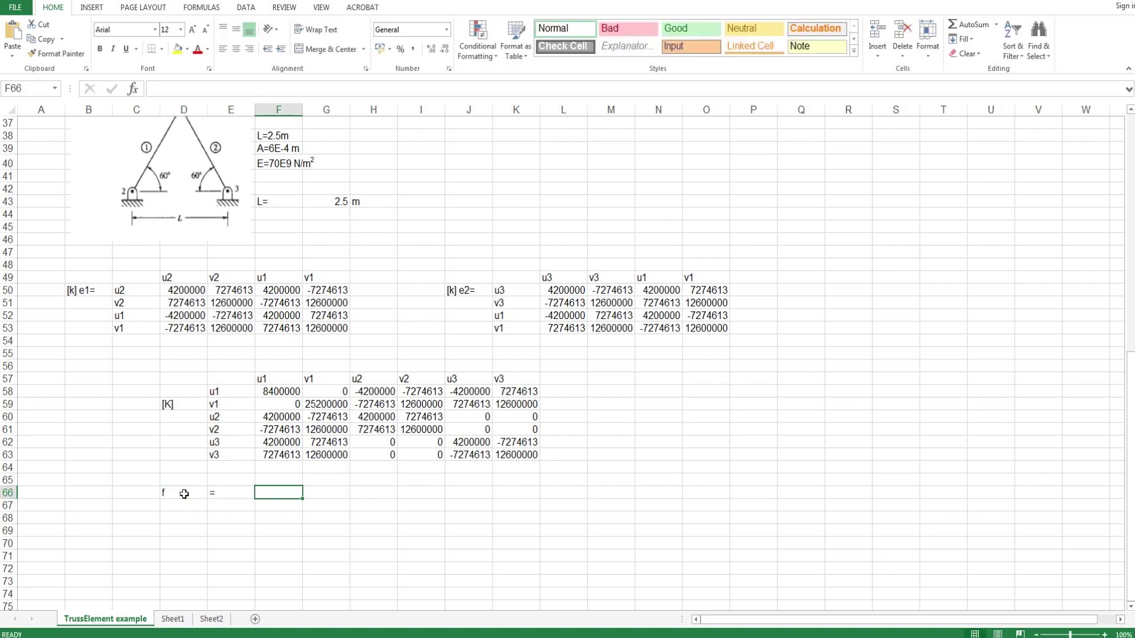
pyautogui.write('[')
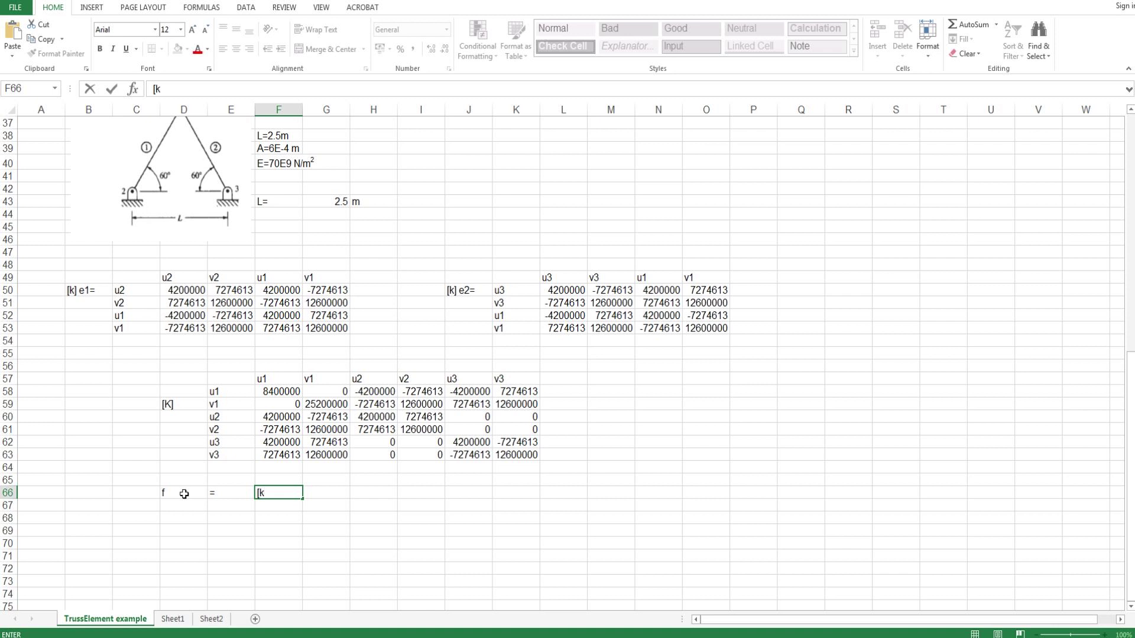
pyautogui.write('K')
pyautogui.press('Tab')
pyautogui.write('{')
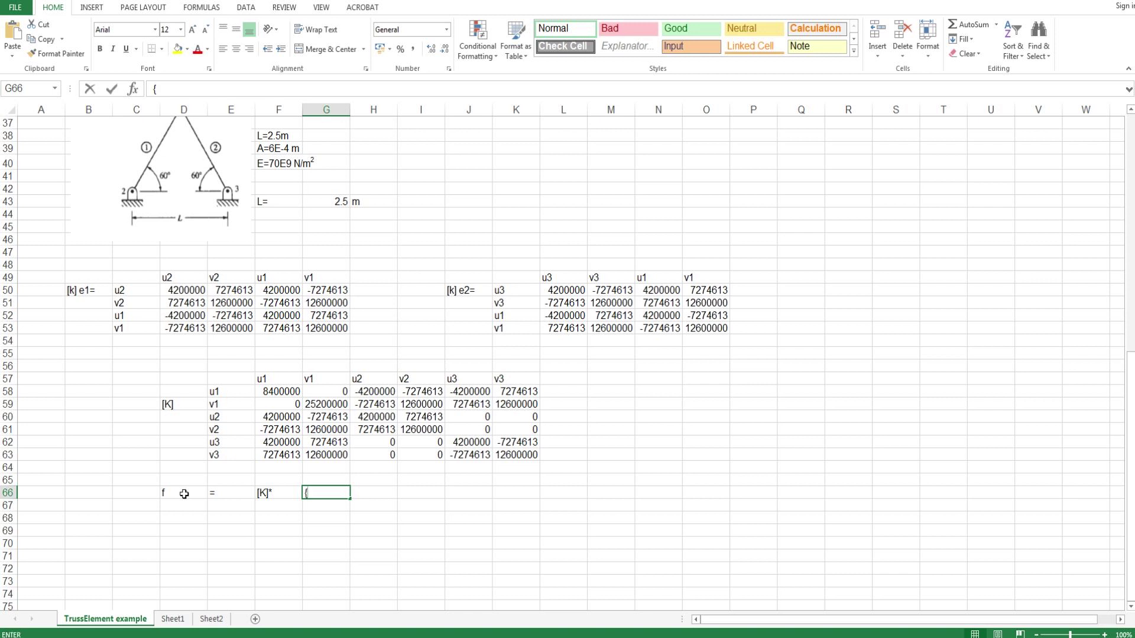
pyautogui.write('d')
# - Rewrite the force vector label in D66 as {f}
pyautogui.click(184, 493)
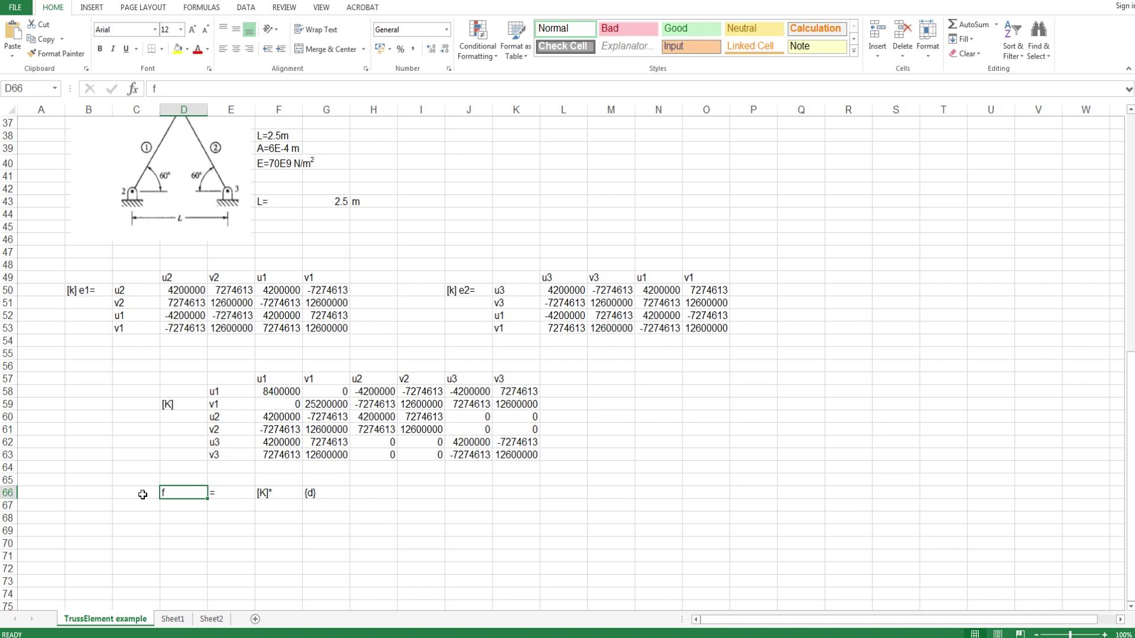
pyautogui.write('{f')
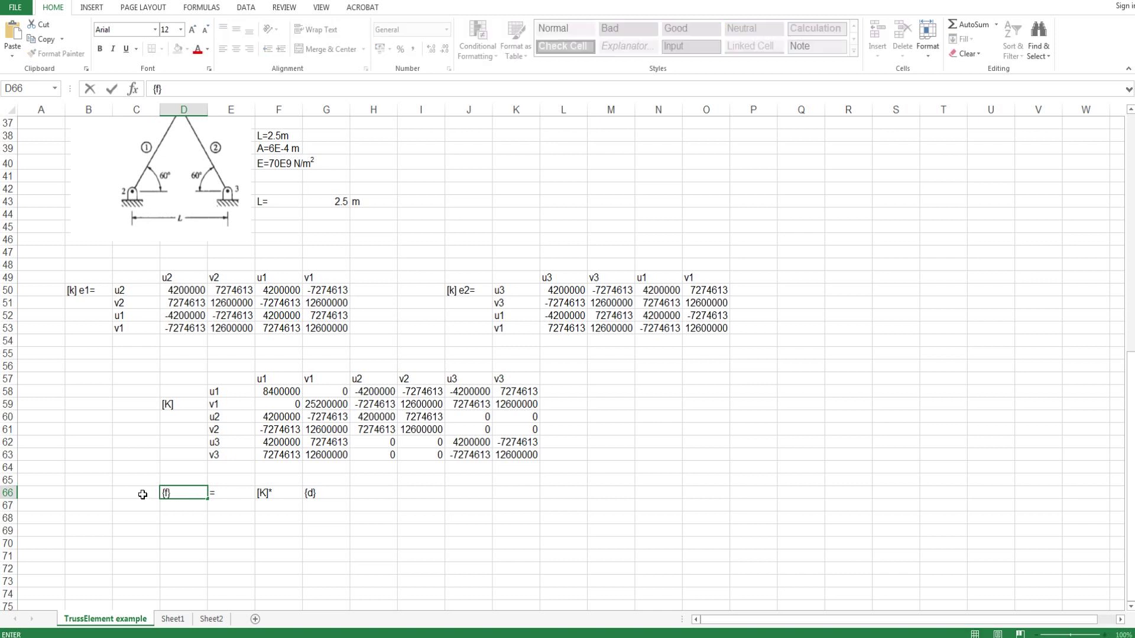
pyautogui.press('Return')
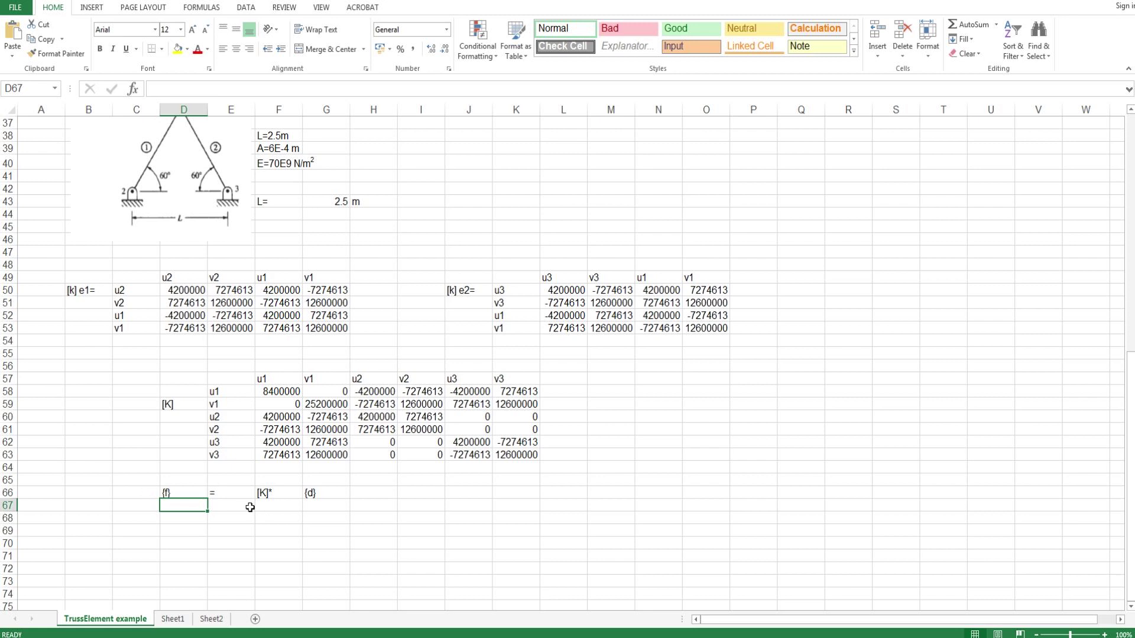
# - Copy the labelled global matrix E57:K63 and paste it at F69 as links to the original cells
pyautogui.scroll(-1, 172, 520)
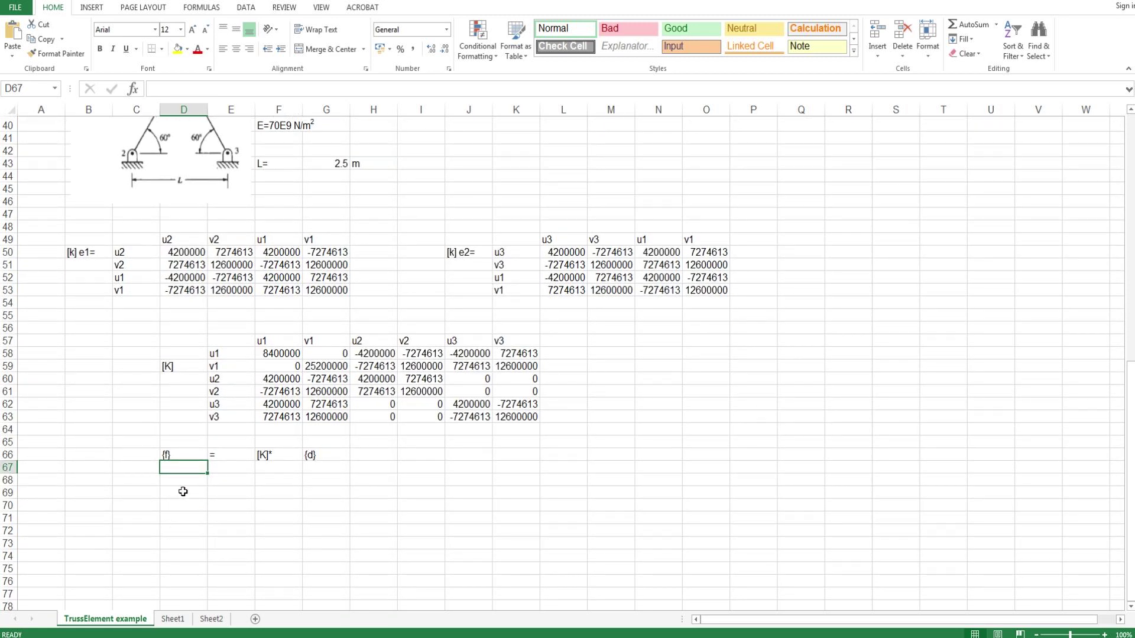
pyautogui.moveTo(227, 343); pyautogui.dragTo(529, 416)
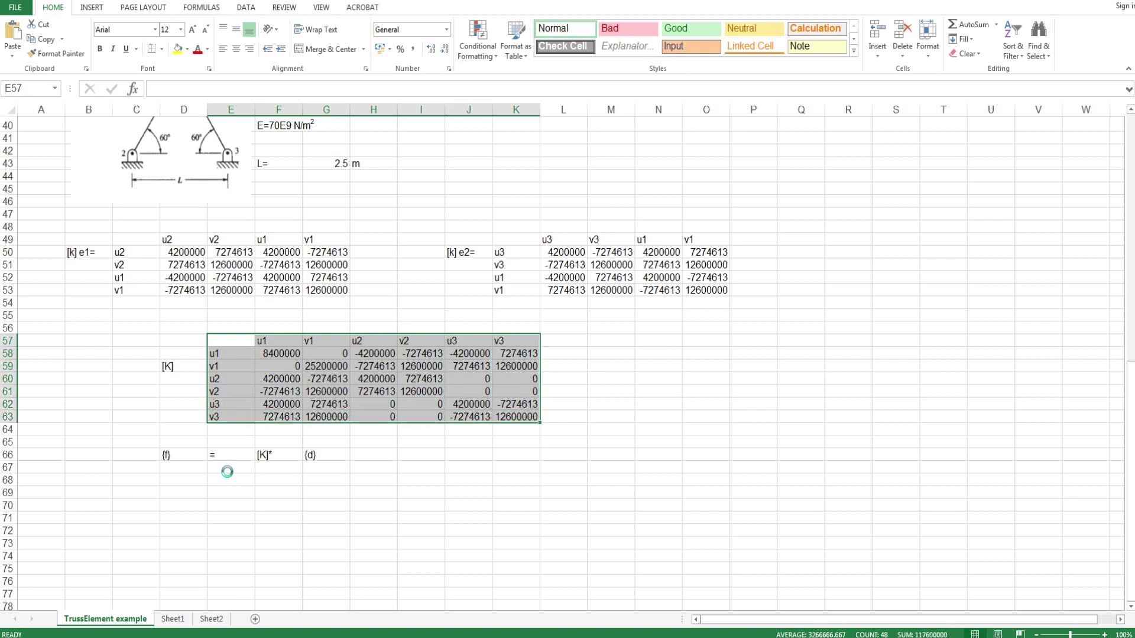
pyautogui.hotkey('ctrl', 'c')
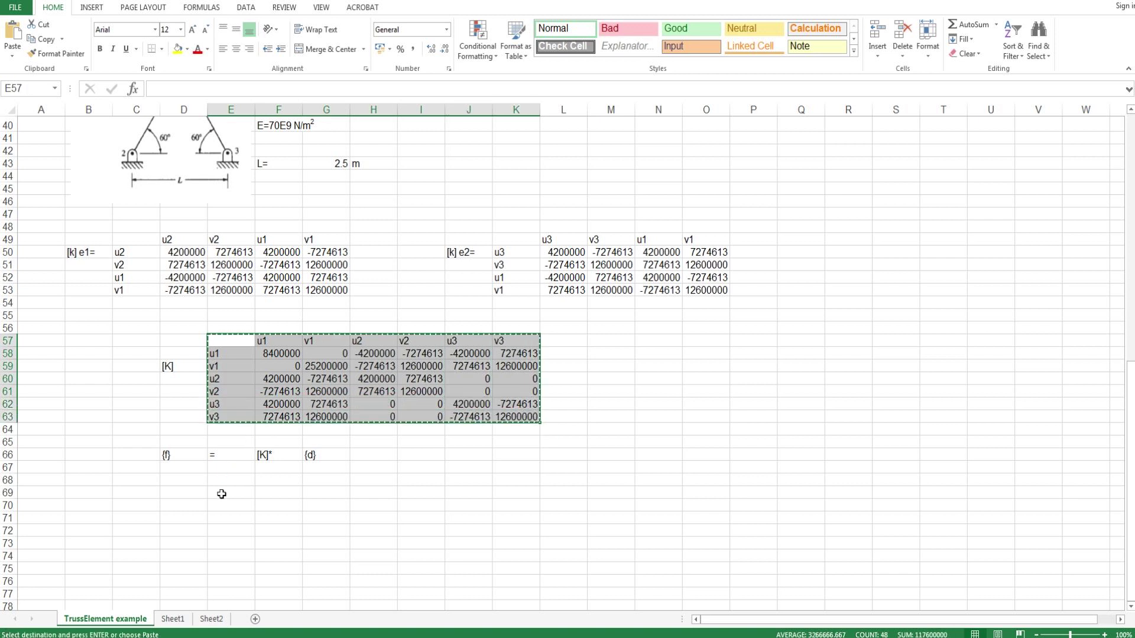
pyautogui.click(280, 494)
pyautogui.hotkey('ctrl', 'v')
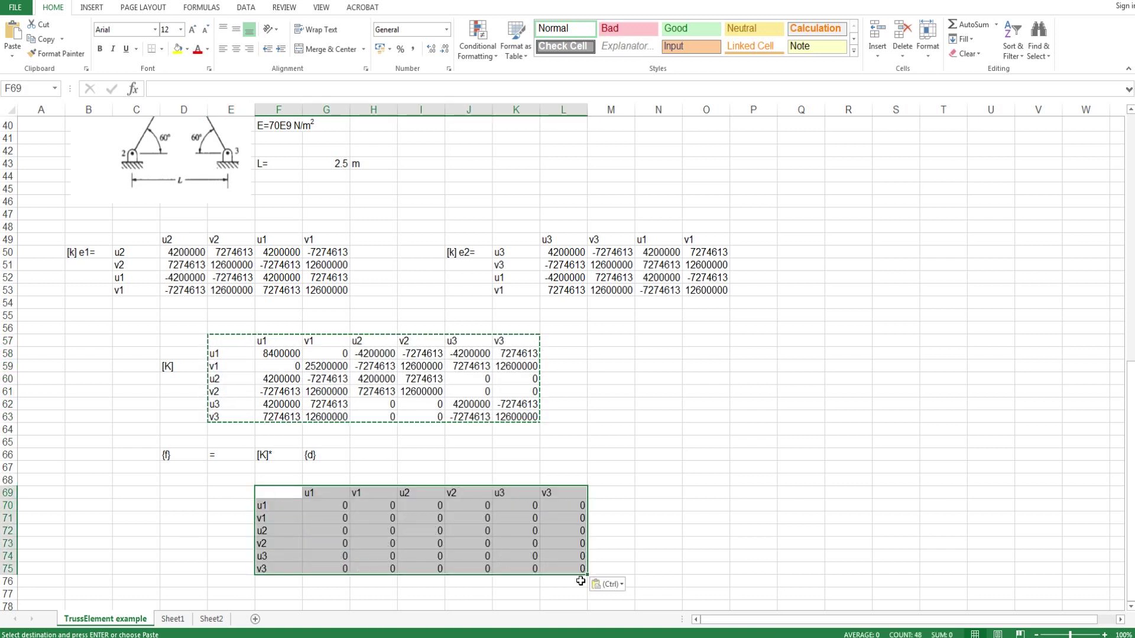
pyautogui.click(604, 586)
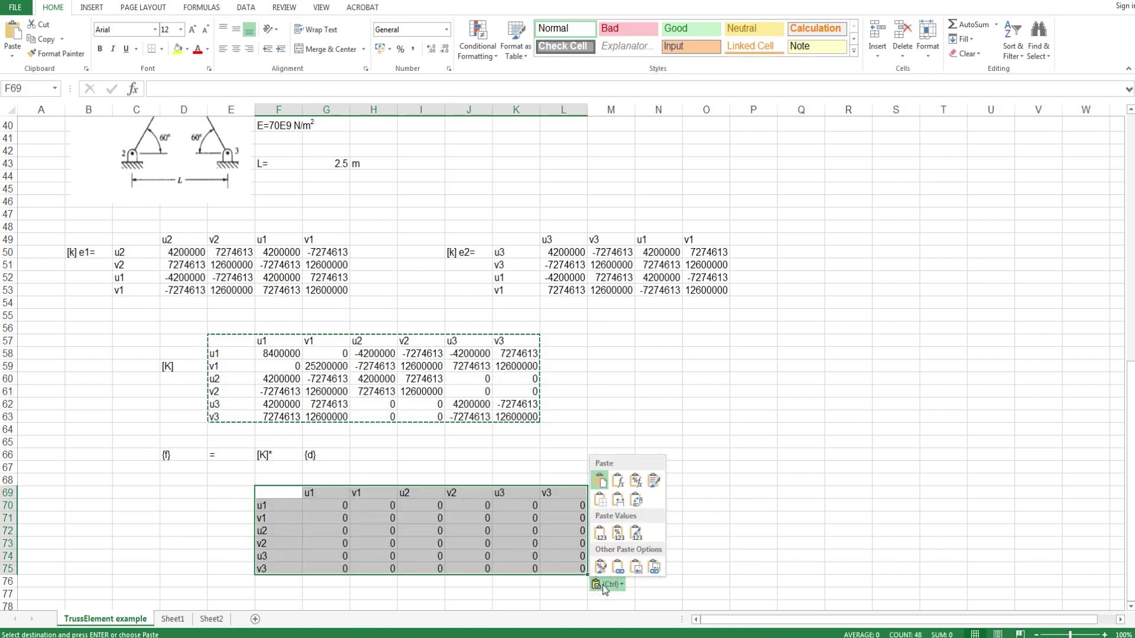
pyautogui.click(616, 568)
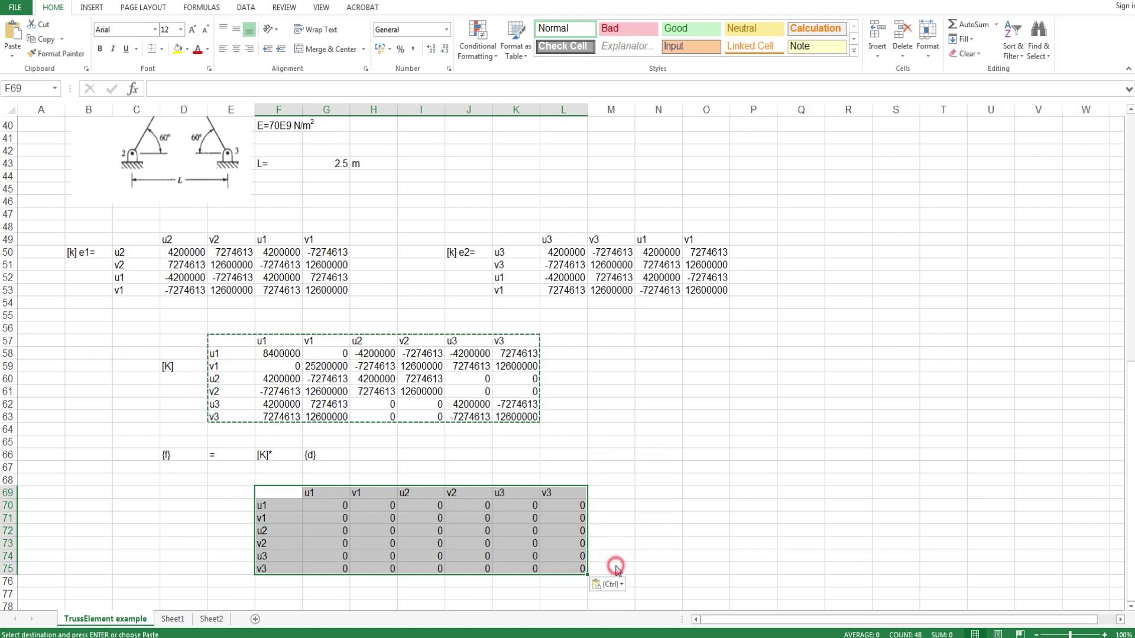
pyautogui.click(332, 517)
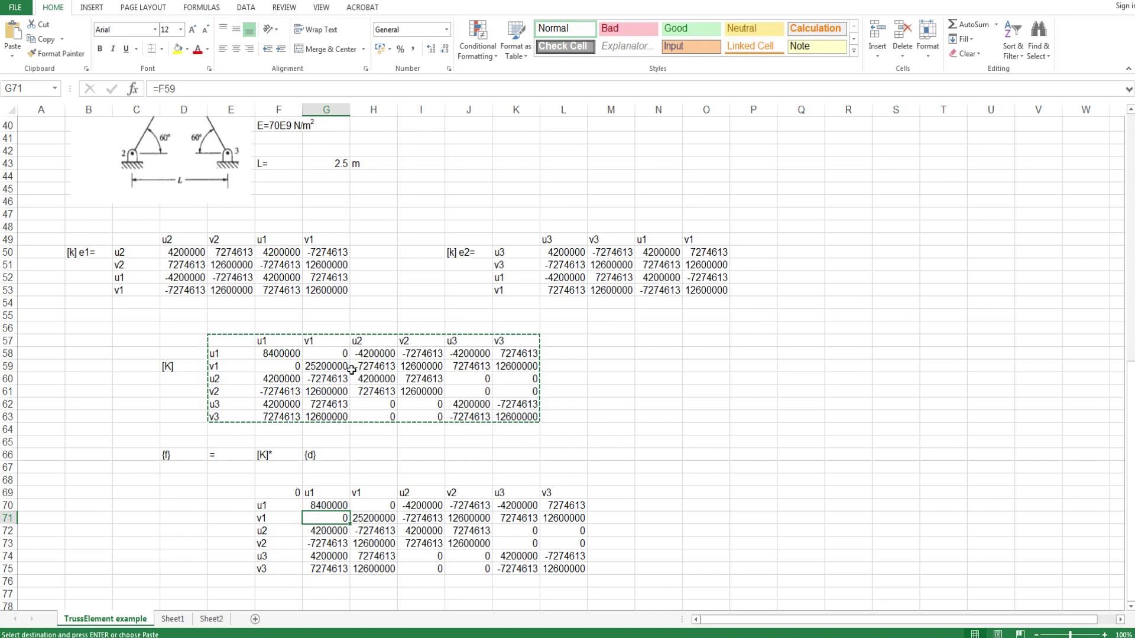
# - Review the truss diagram and enter an equals sign in E72, beside the linked matrix
pyautogui.scroll(4, 266, 296)
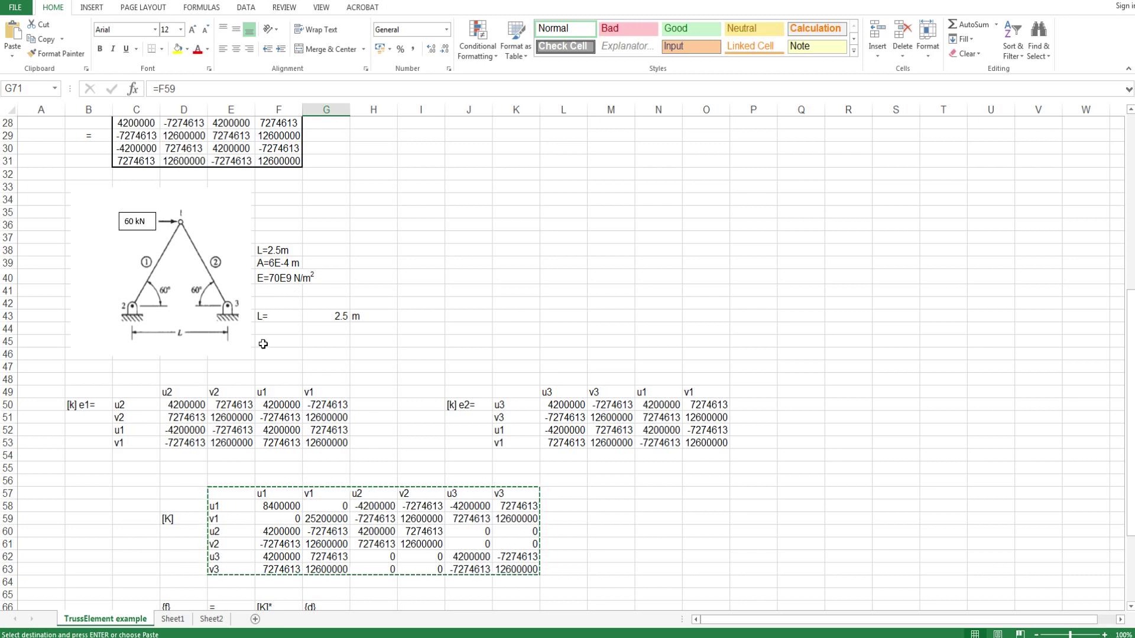
pyautogui.scroll(-5, 262, 345)
pyautogui.scroll(-1, 263, 374)
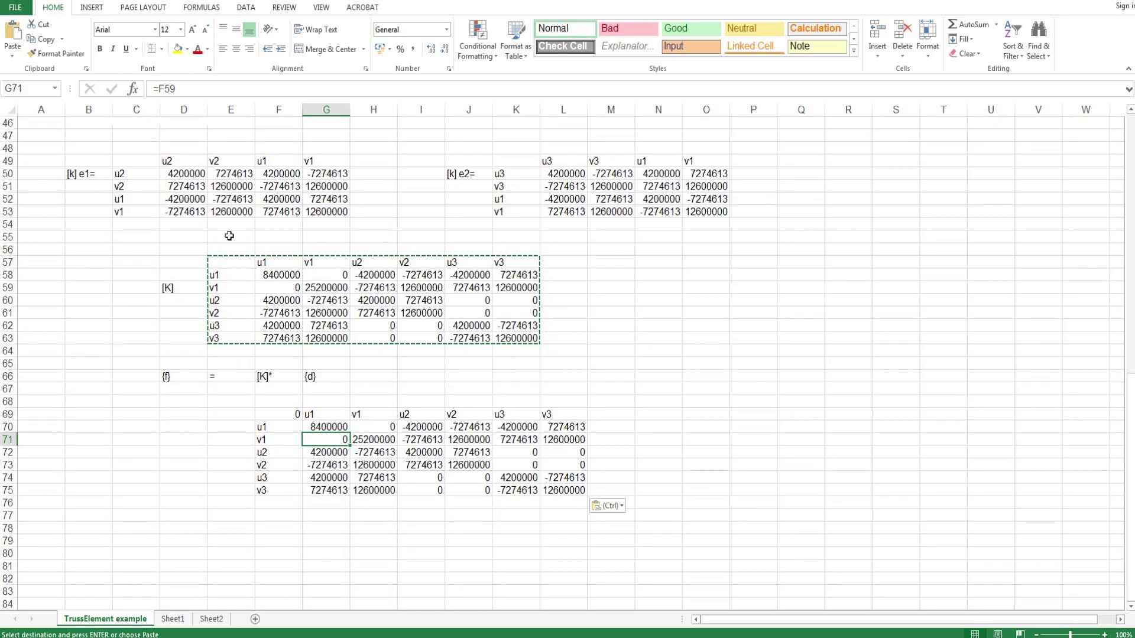
pyautogui.click(228, 453)
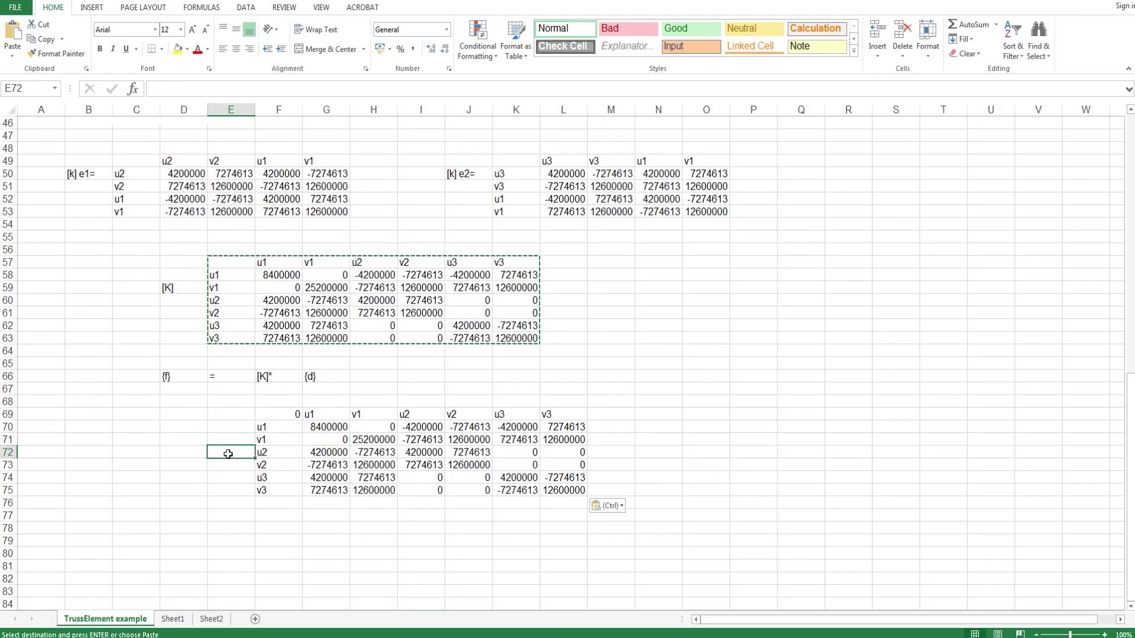
pyautogui.write('=')
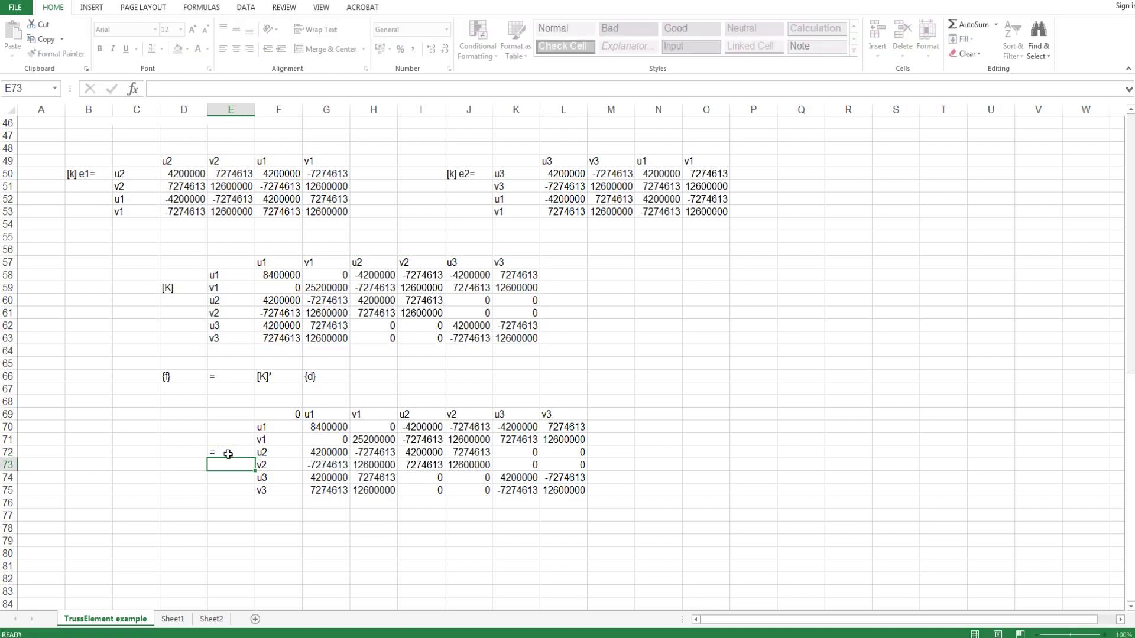
# - Enter node 1's applied forces in the force vector, 60000 in D70 and 0 in D71
pyautogui.press('Left')
pyautogui.press('Left')
pyautogui.press('Up')
pyautogui.press('Right')
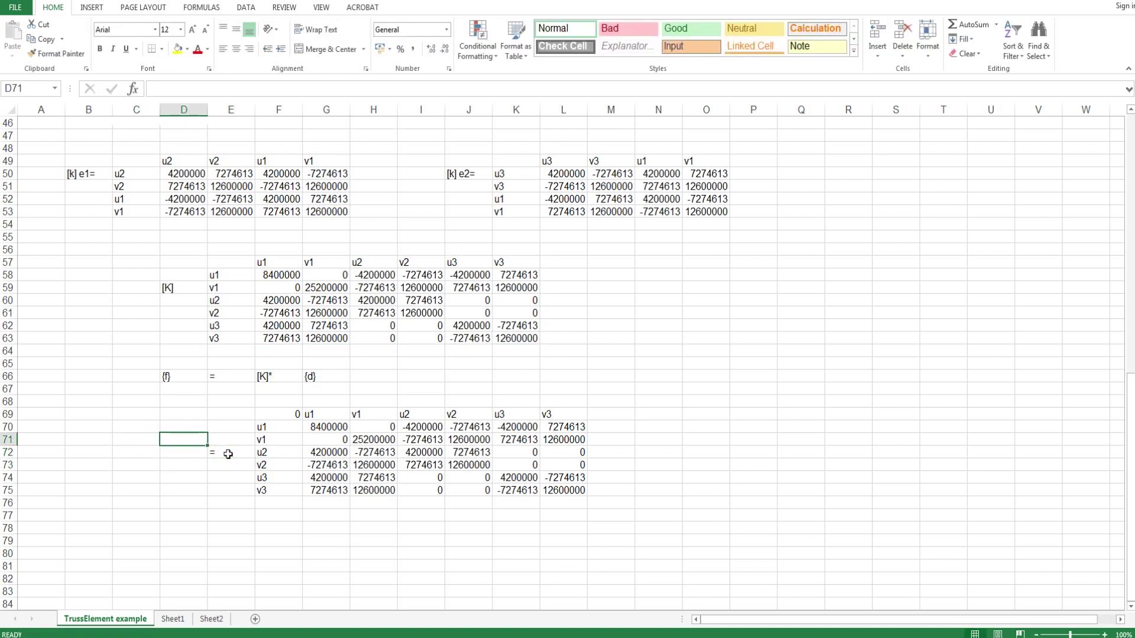
pyautogui.press('Up')
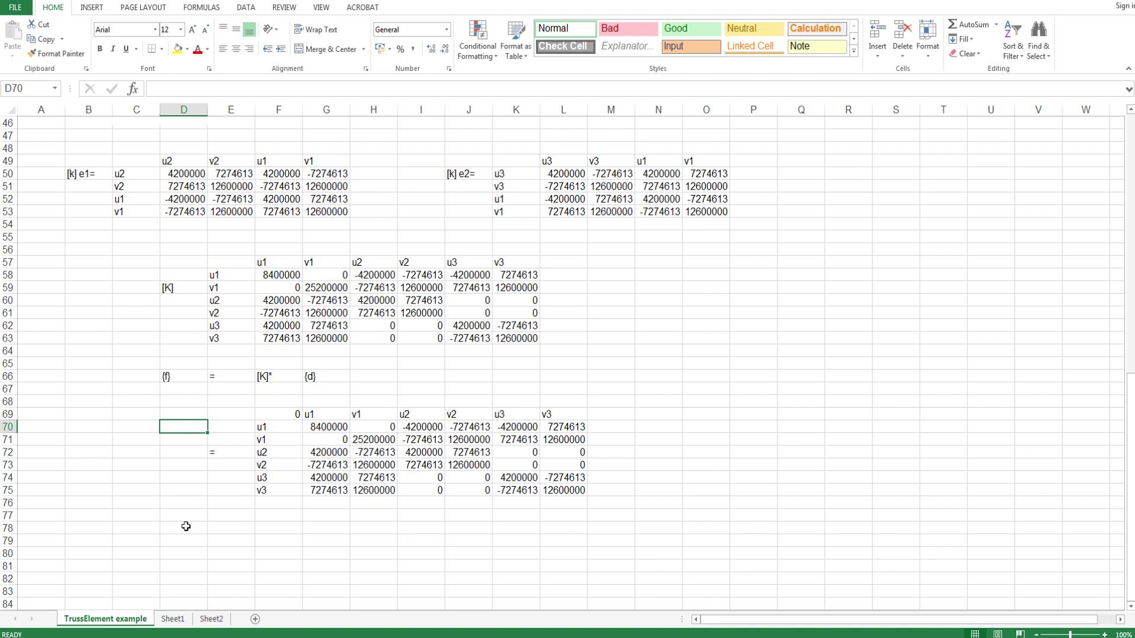
pyautogui.write('60')
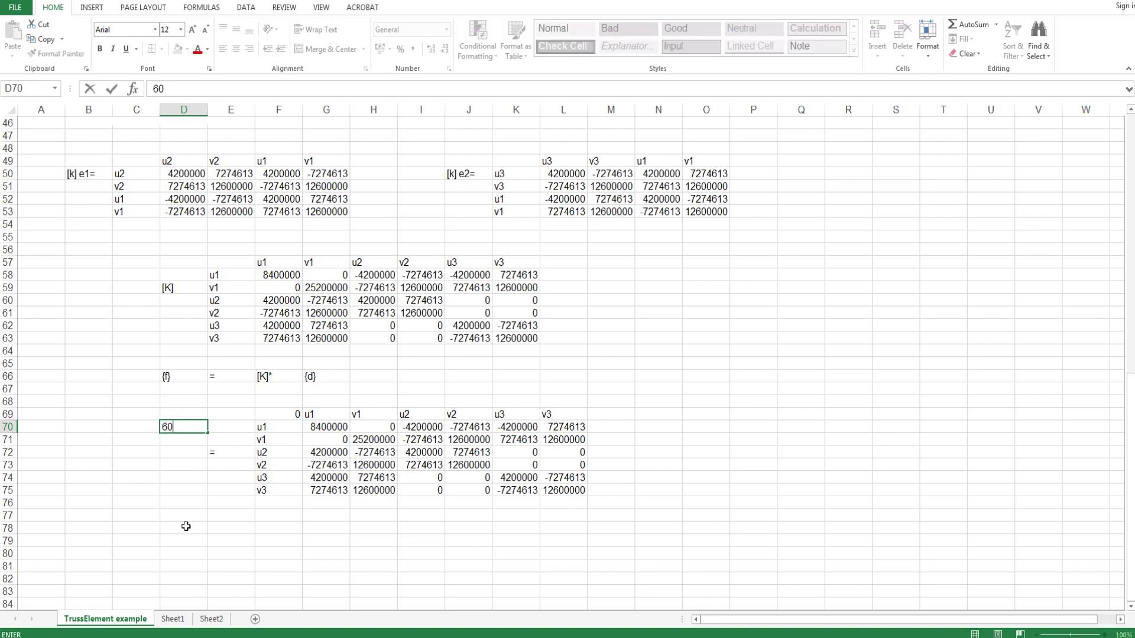
pyautogui.write('000')
pyautogui.press('Return')
pyautogui.write('0')
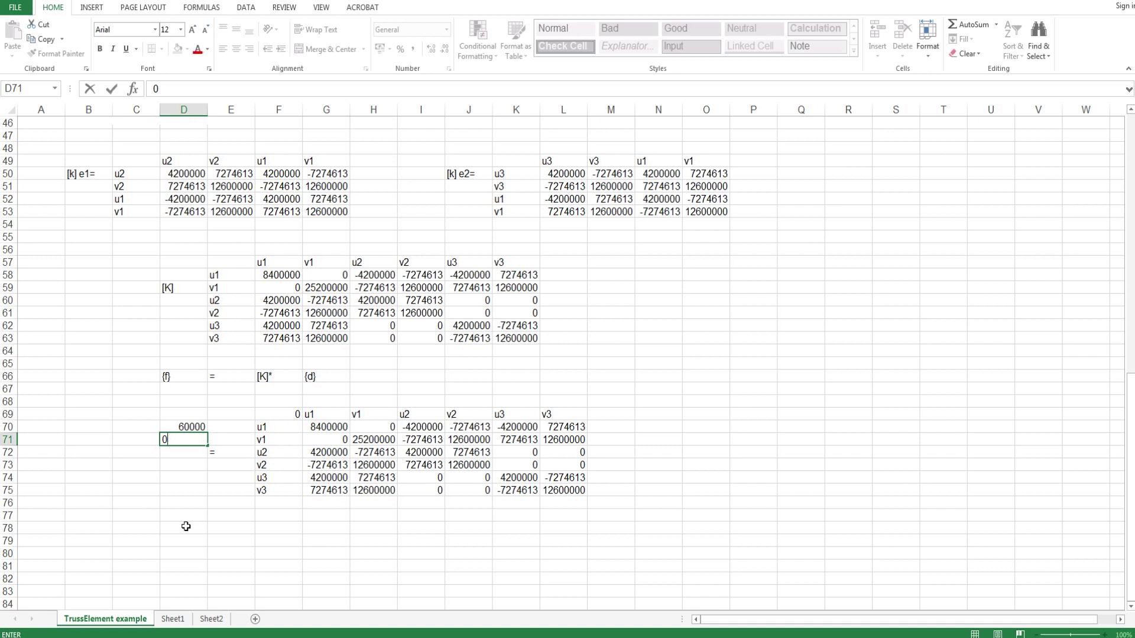
pyautogui.press('Return')
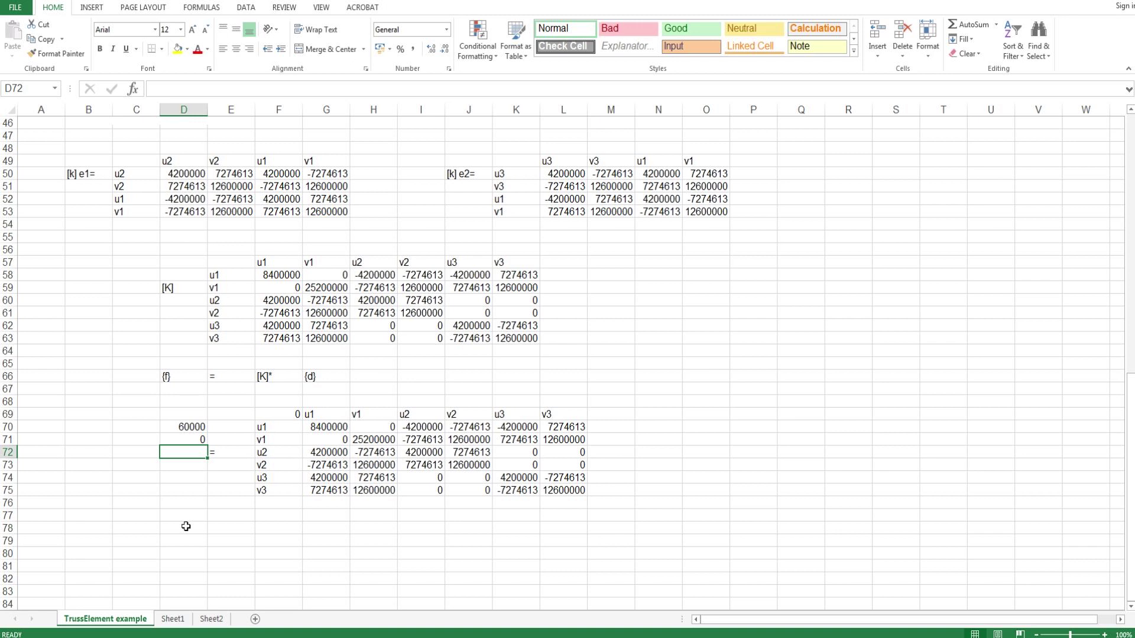
# - Enter the unknown support reactions H2, V2, H3 and V3 in the force vector cells D72:D75
pyautogui.write('H2')
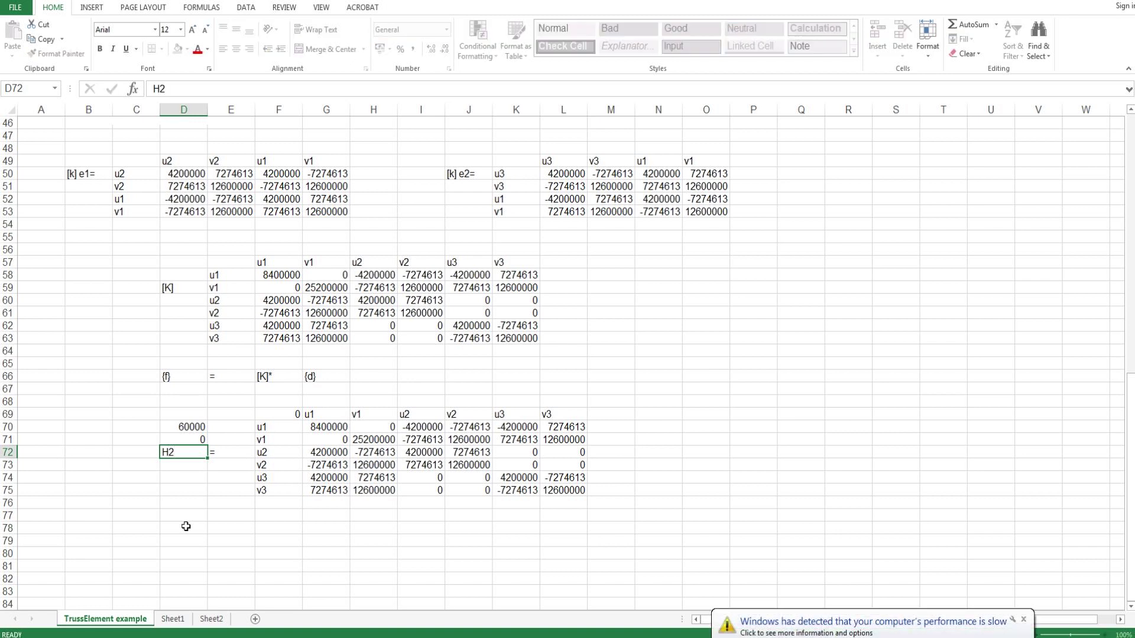
pyautogui.press('Return')
pyautogui.write('V')
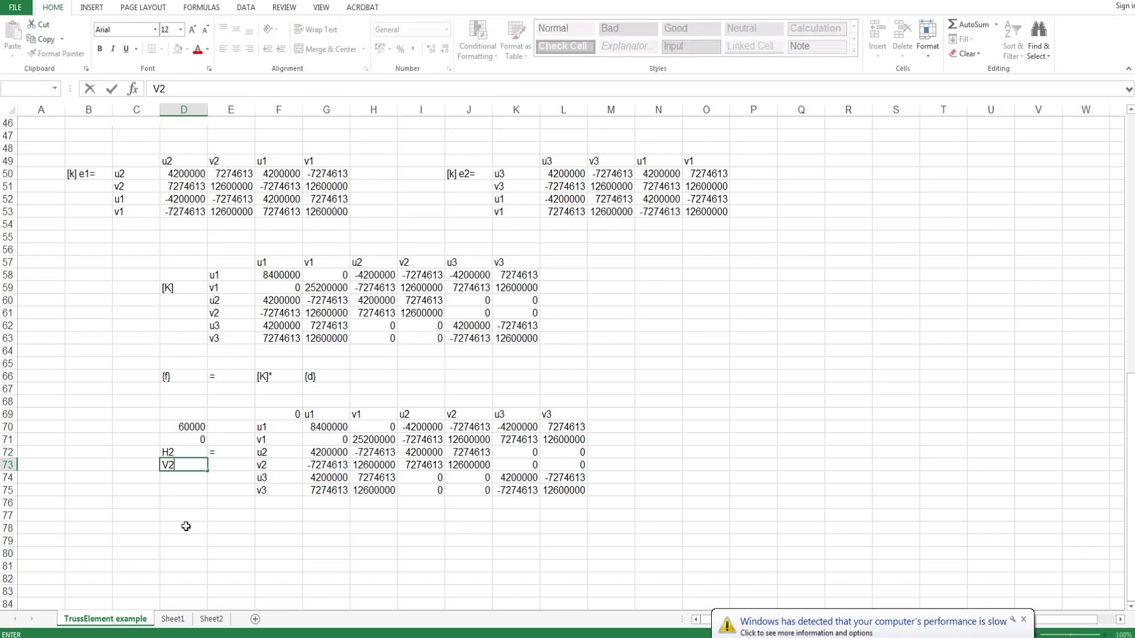
pyautogui.write('2')
pyautogui.press('Return')
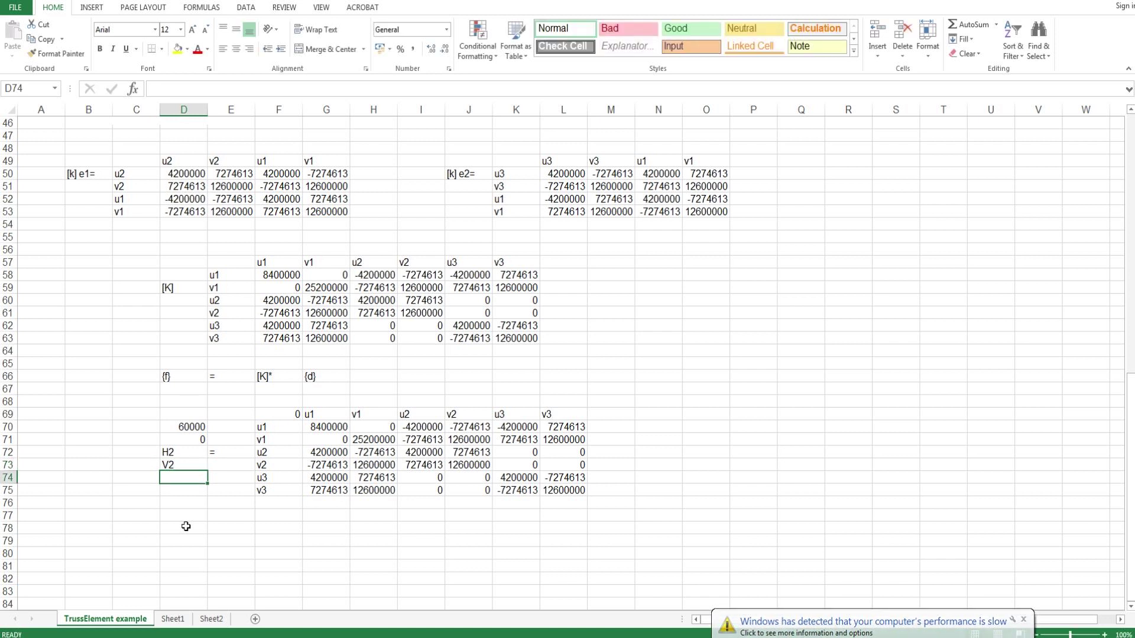
pyautogui.write('H2')
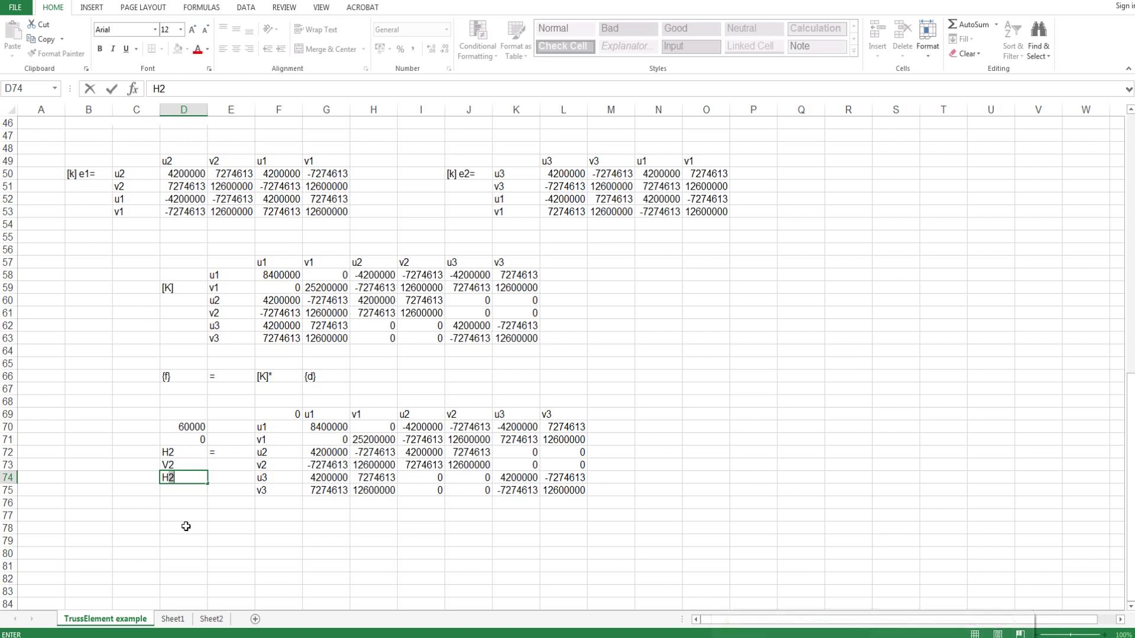
pyautogui.press('Return')
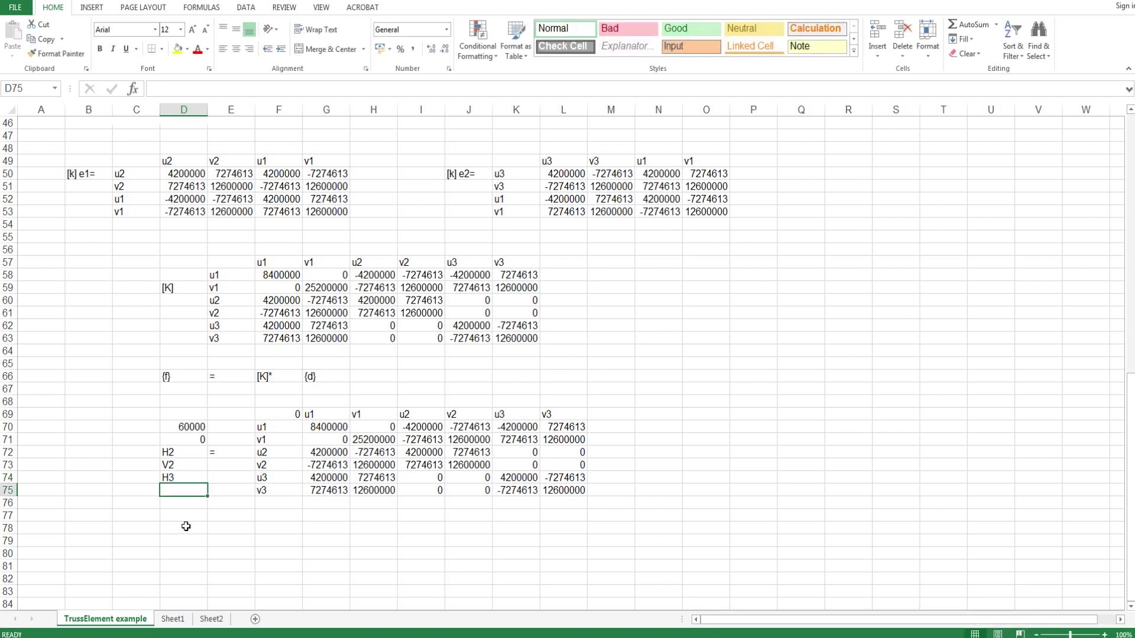
pyautogui.write('V2')
pyautogui.press('Return')
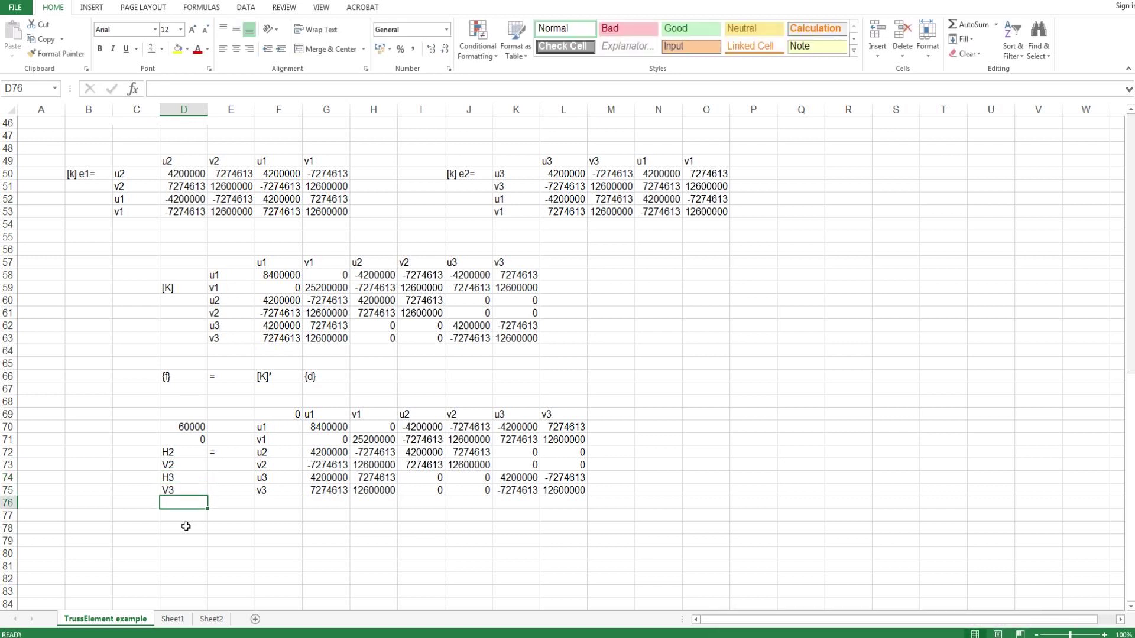
# - Enter a multiplication sign * in M72 and the unknown displacements u1 and v1 in N70 and N71
pyautogui.click(610, 451)
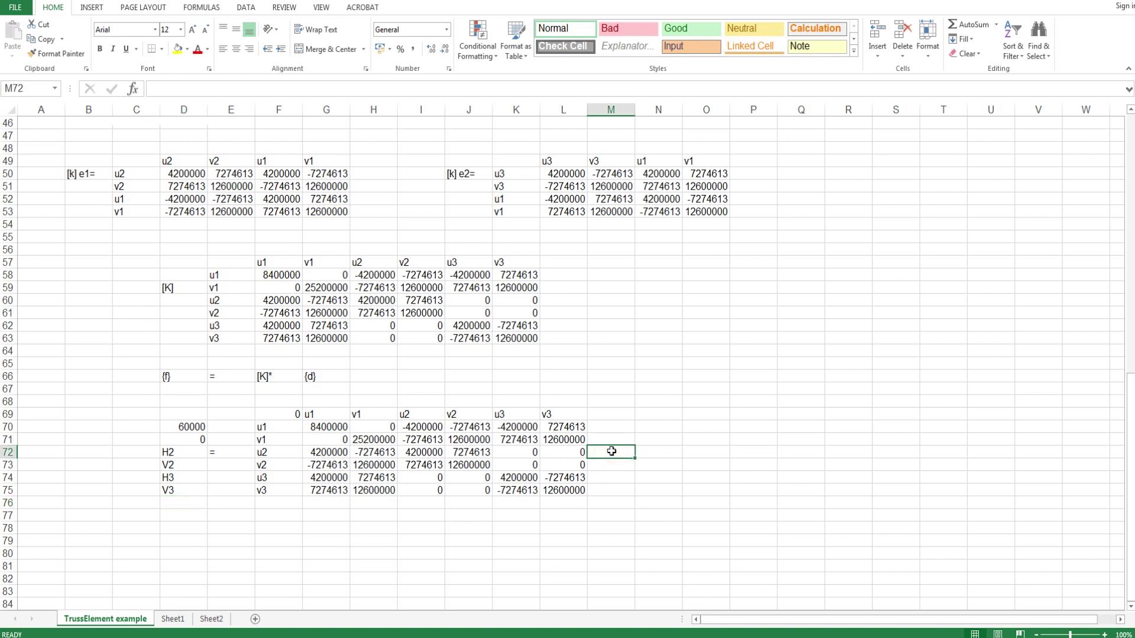
pyautogui.write('*')
pyautogui.press('Tab')
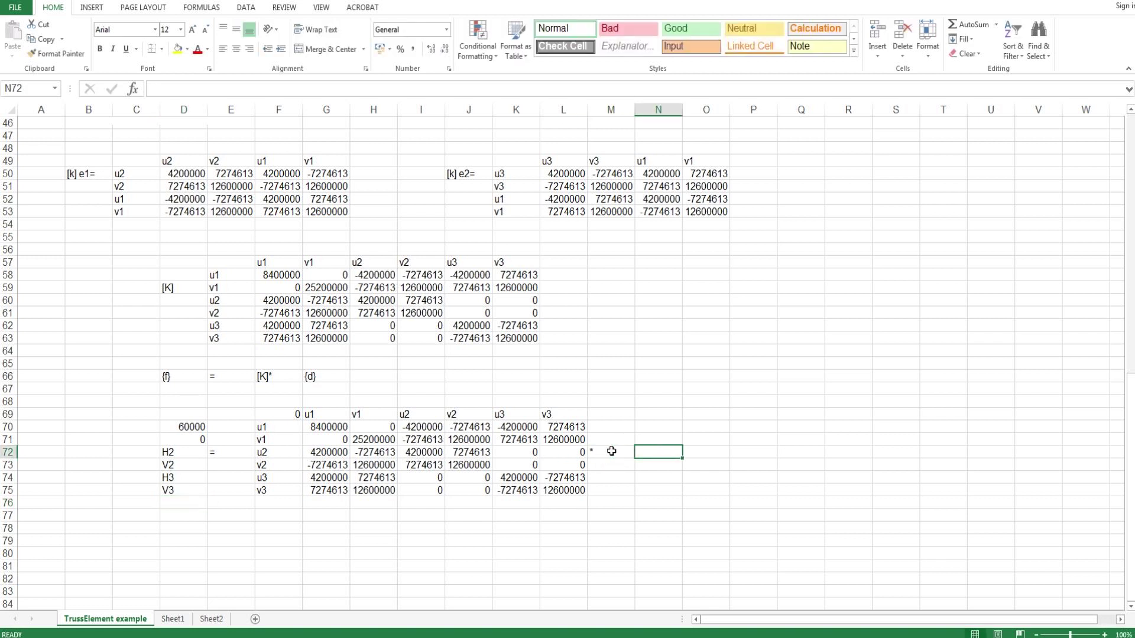
pyautogui.press('Up')
pyautogui.press('Up')
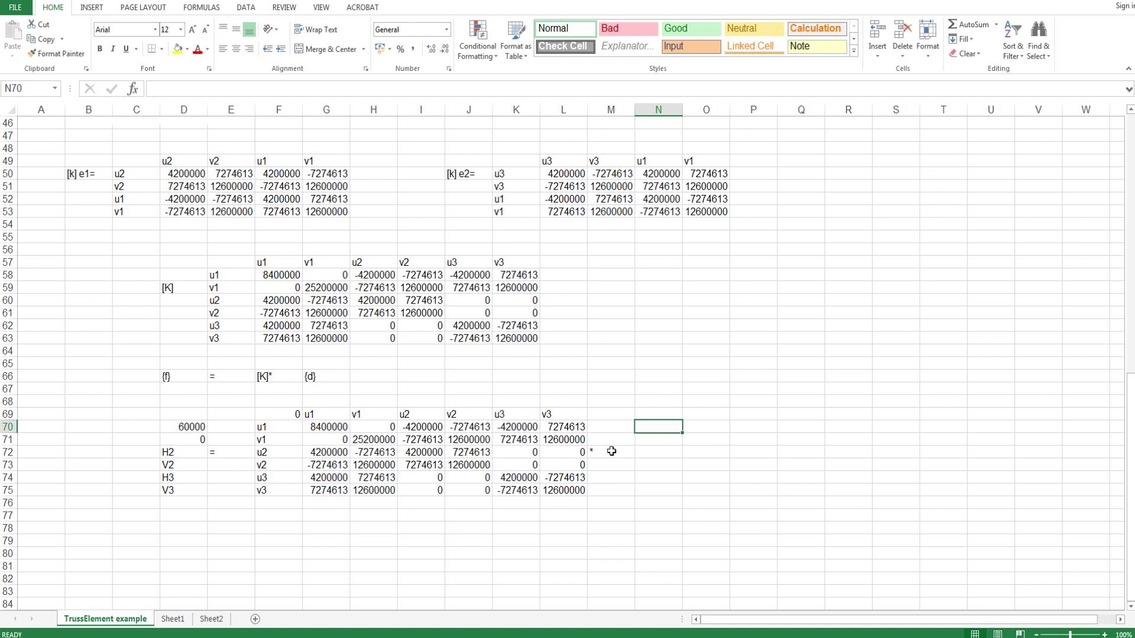
pyautogui.write('u')
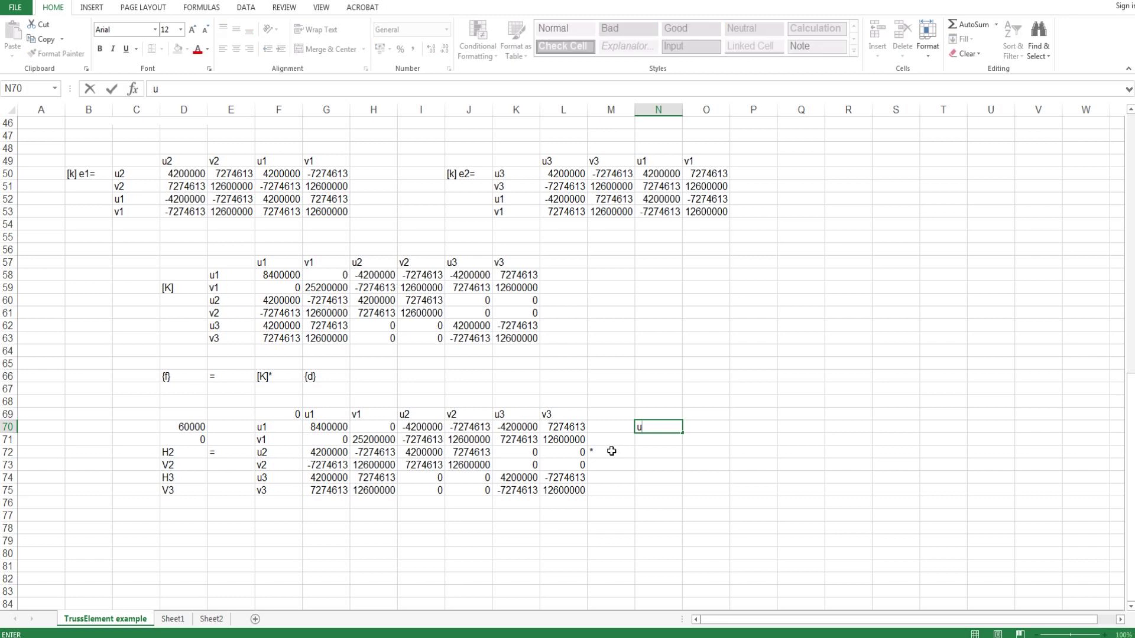
pyautogui.write('1')
pyautogui.press('Return')
pyautogui.write('v1')
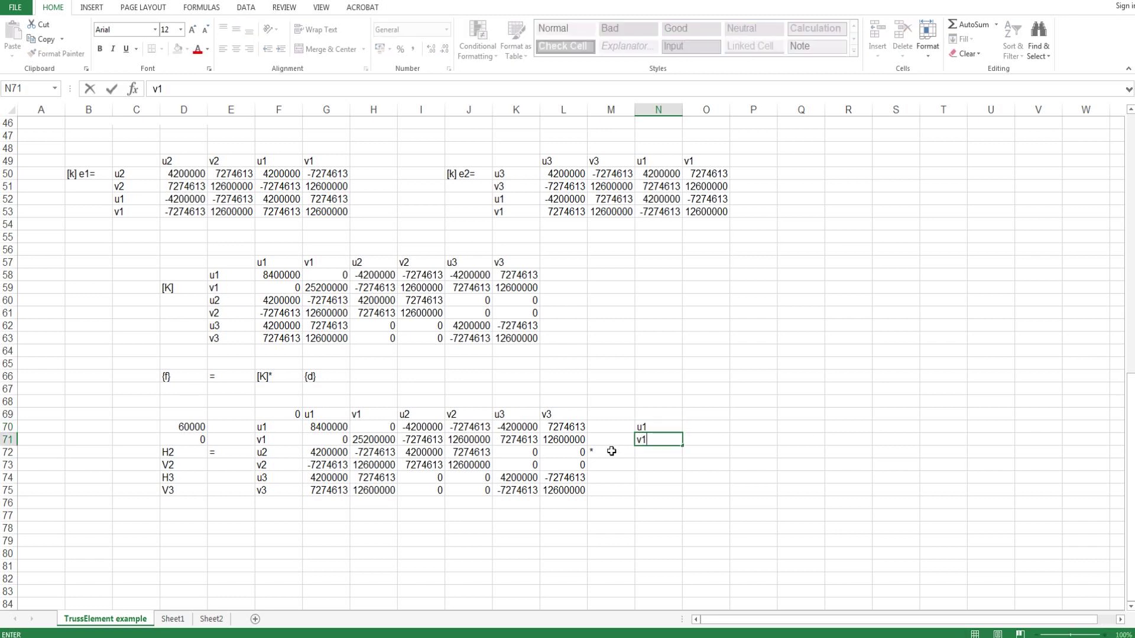
pyautogui.press('Return')
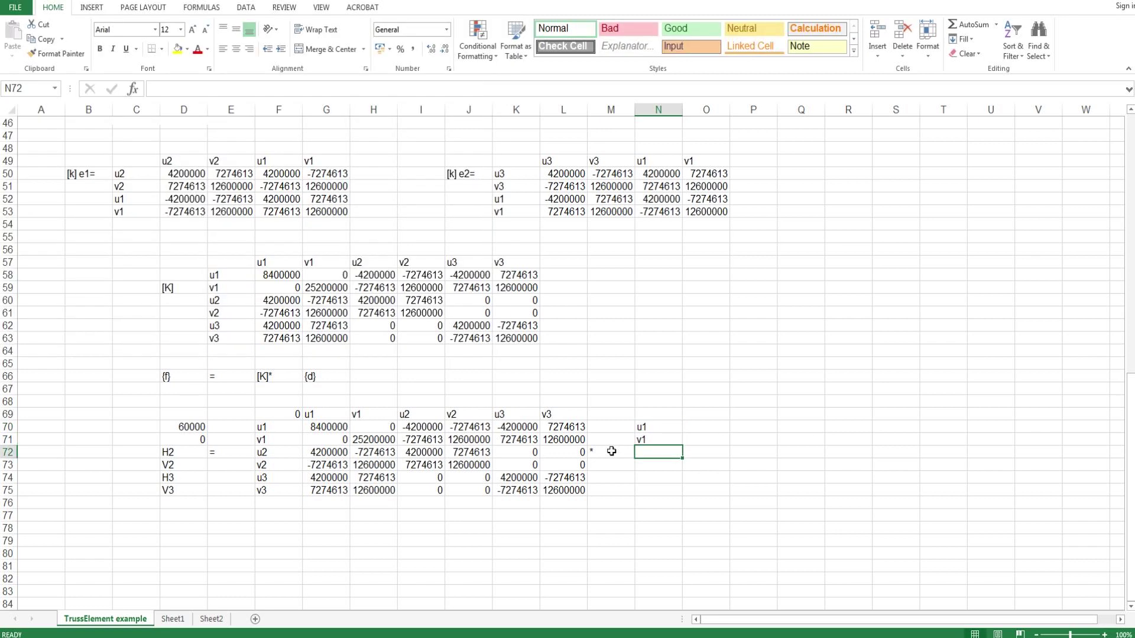
# - Complete the displacement vector with 0 for each fixed support displacement in N72:N75
pyautogui.write('0')
pyautogui.press('Return')
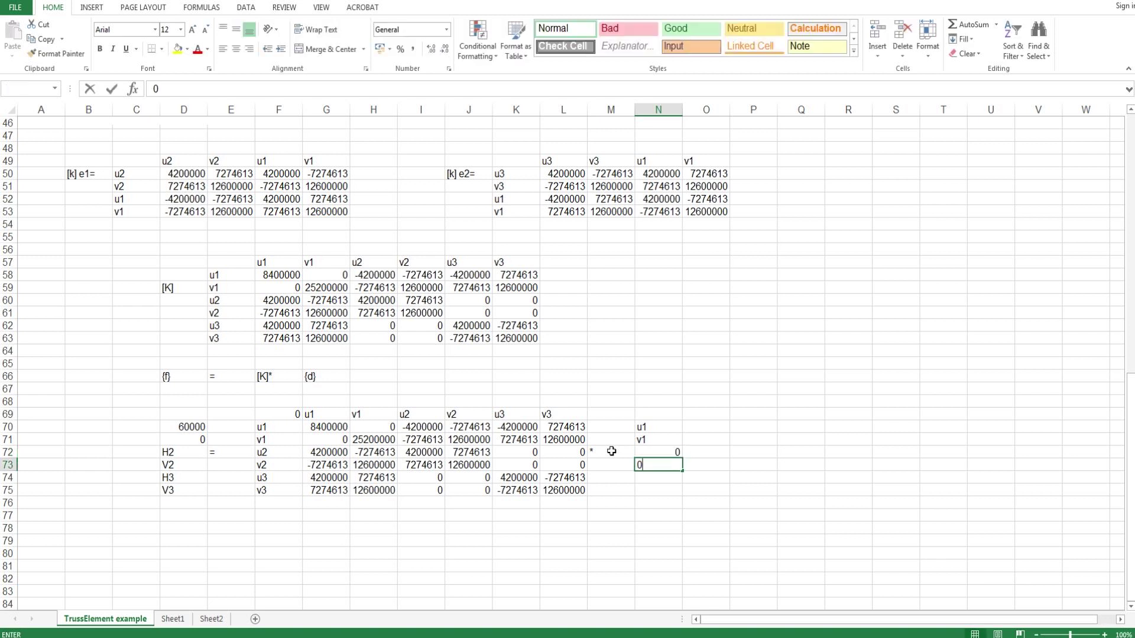
pyautogui.write('0')
pyautogui.press('Return')
pyautogui.write('0')
pyautogui.press('Return')
pyautogui.write('0')
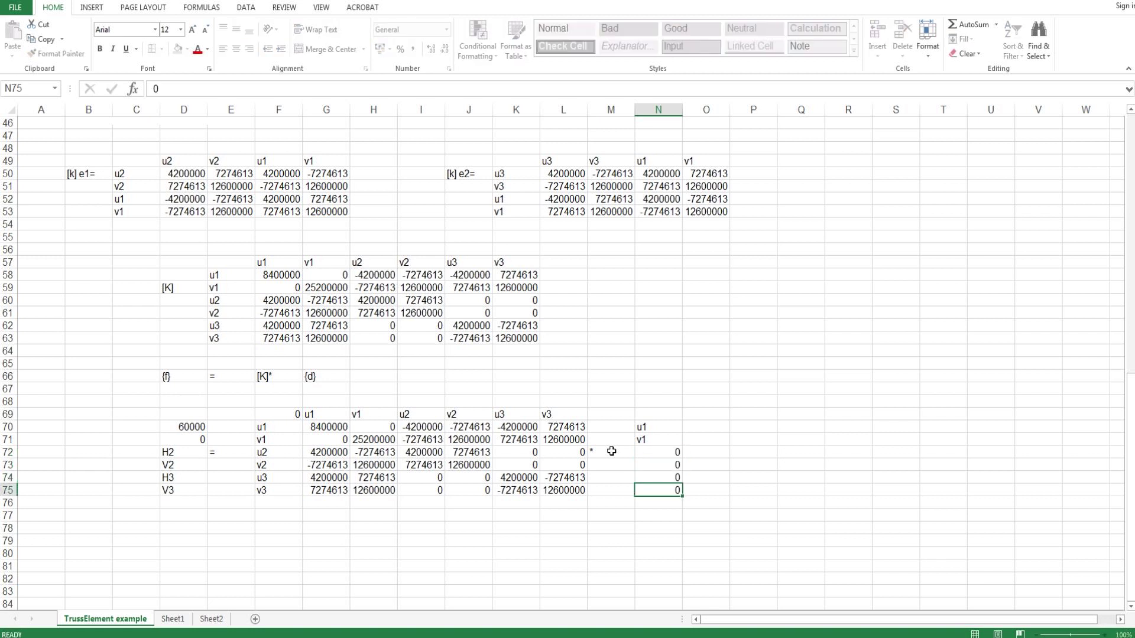
pyautogui.press('Return')
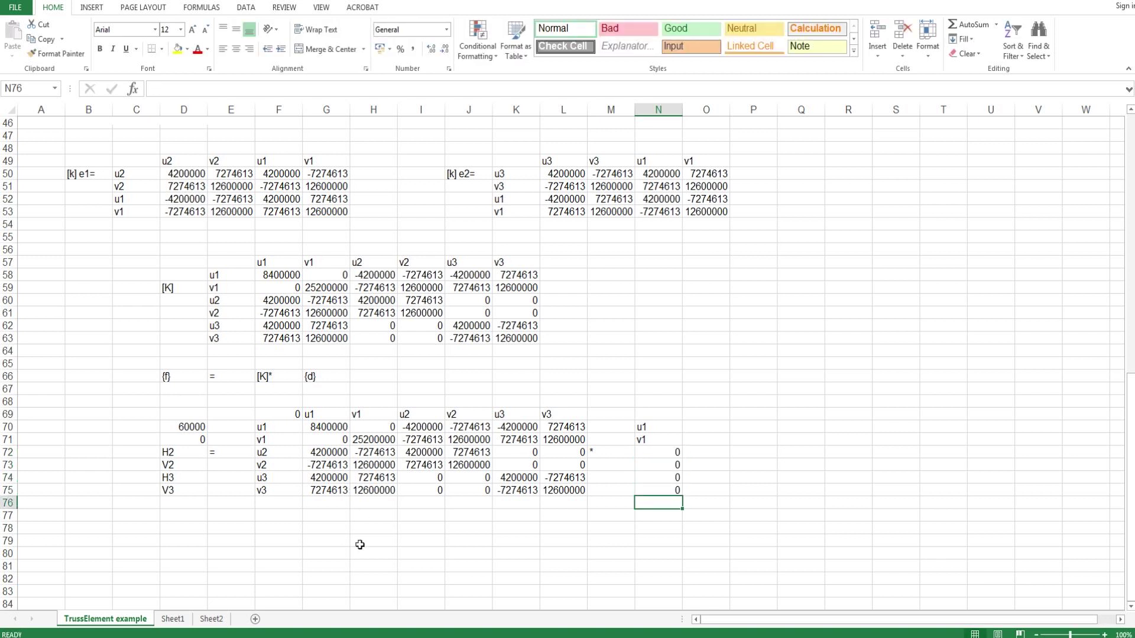
# - Mark the matrix columns multiplied by the zero displacements, I70:L75, with the Bad cell style
pyautogui.scroll(-1, 360, 544)
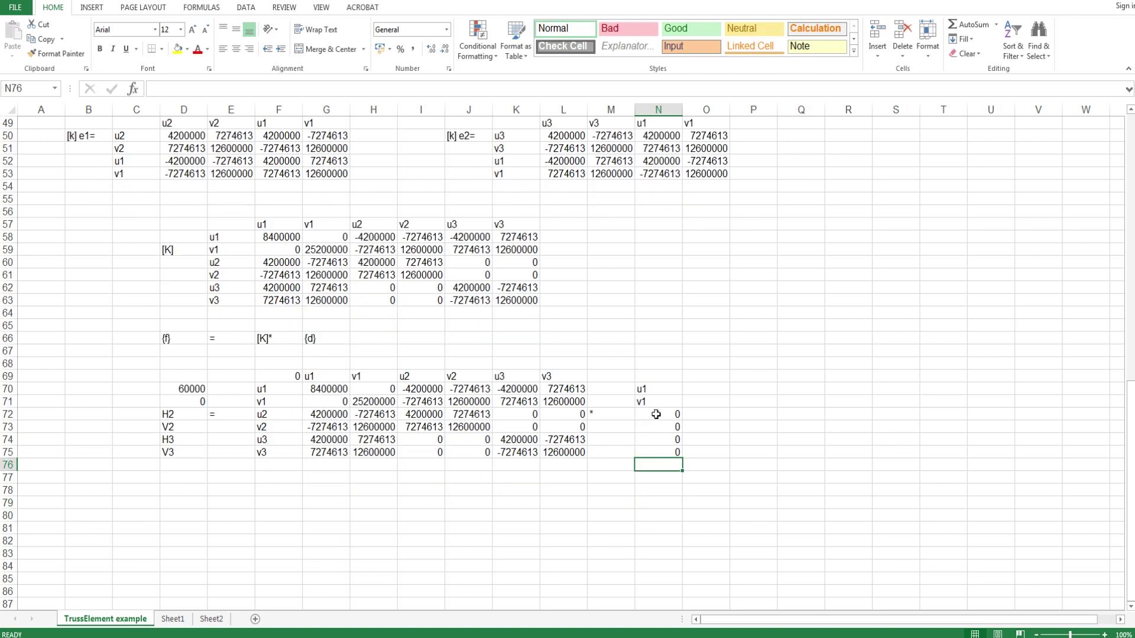
pyautogui.moveTo(656, 414); pyautogui.dragTo(657, 451)
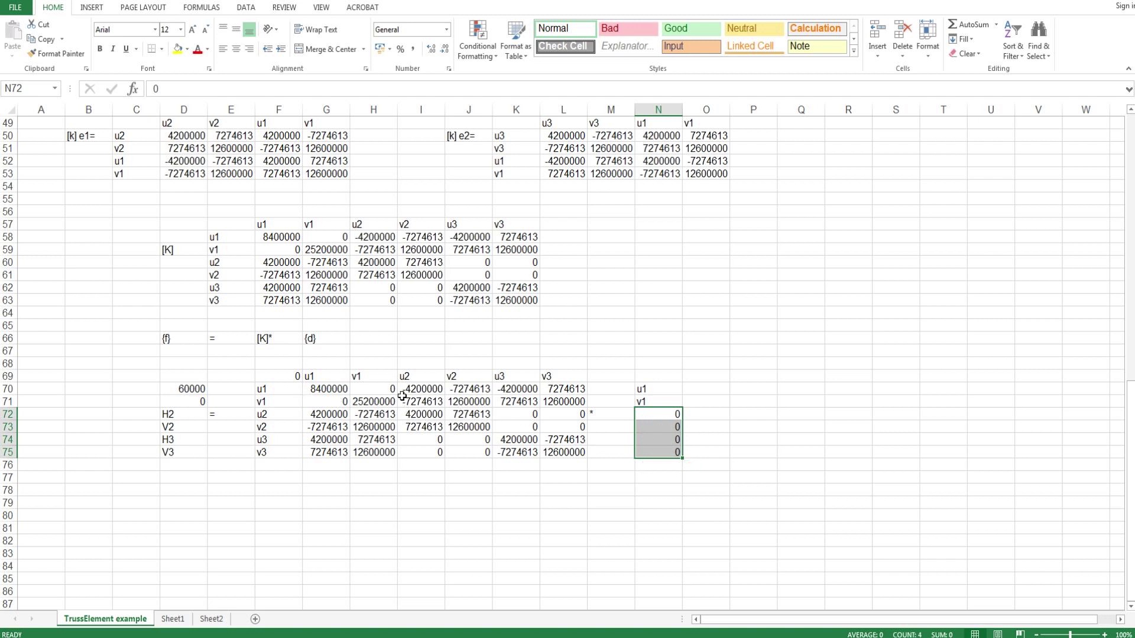
pyautogui.moveTo(406, 387); pyautogui.dragTo(566, 453)
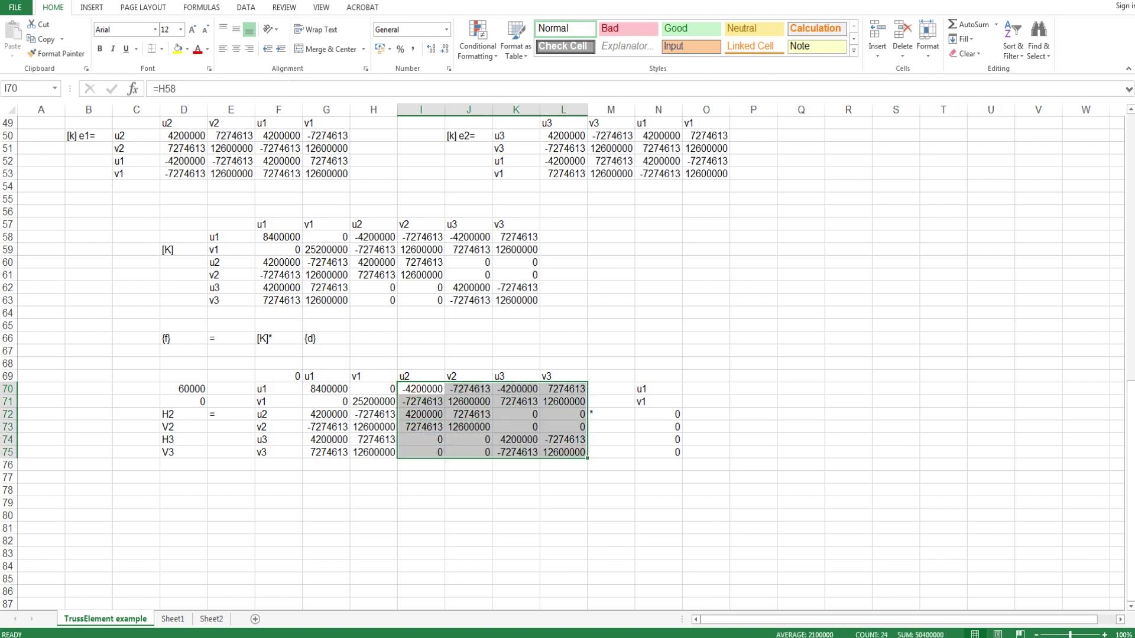
pyautogui.click(618, 29)
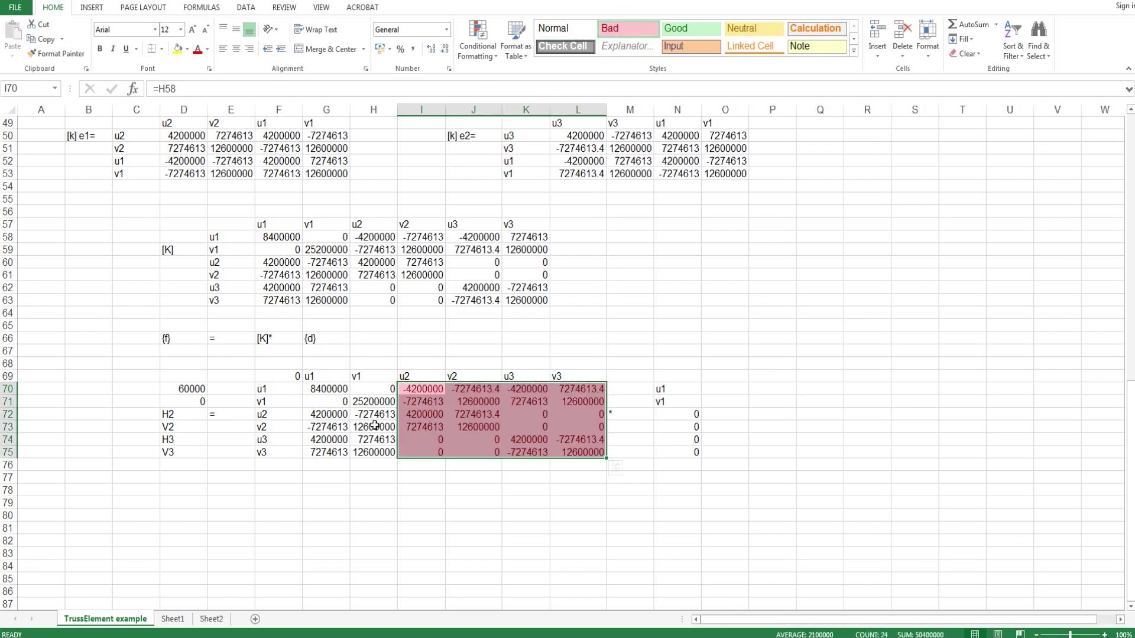
# - Apply the Good cell style to the 2x2 submatrix for u1 and v1 in G70:H71
pyautogui.click(325, 390)
pyautogui.moveTo(324, 390); pyautogui.dragTo(364, 402)
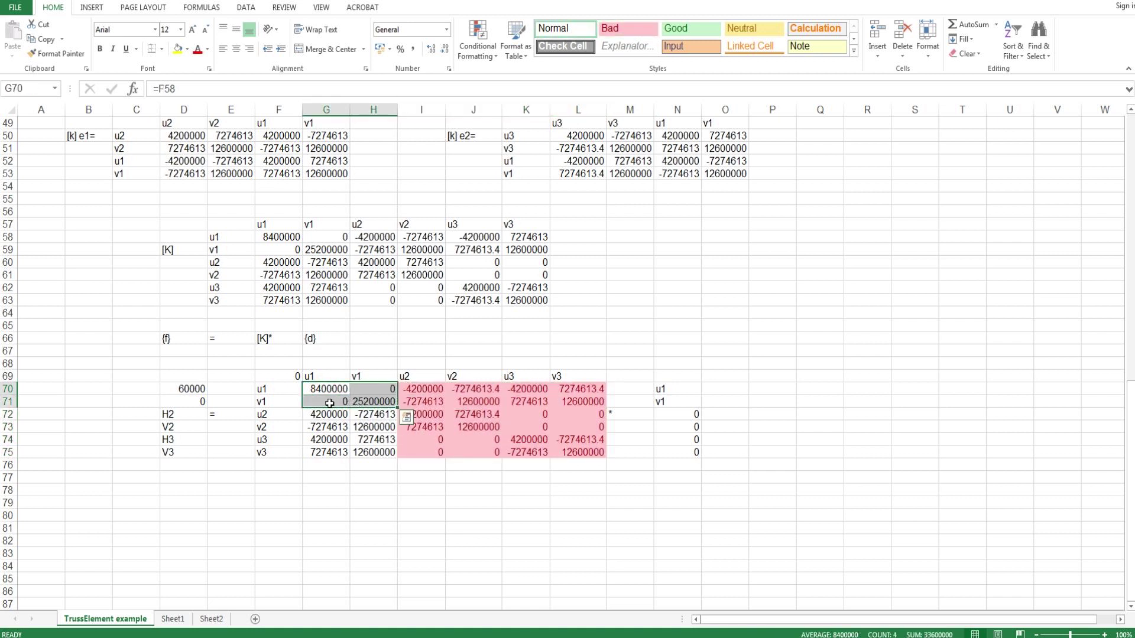
pyautogui.click(692, 30)
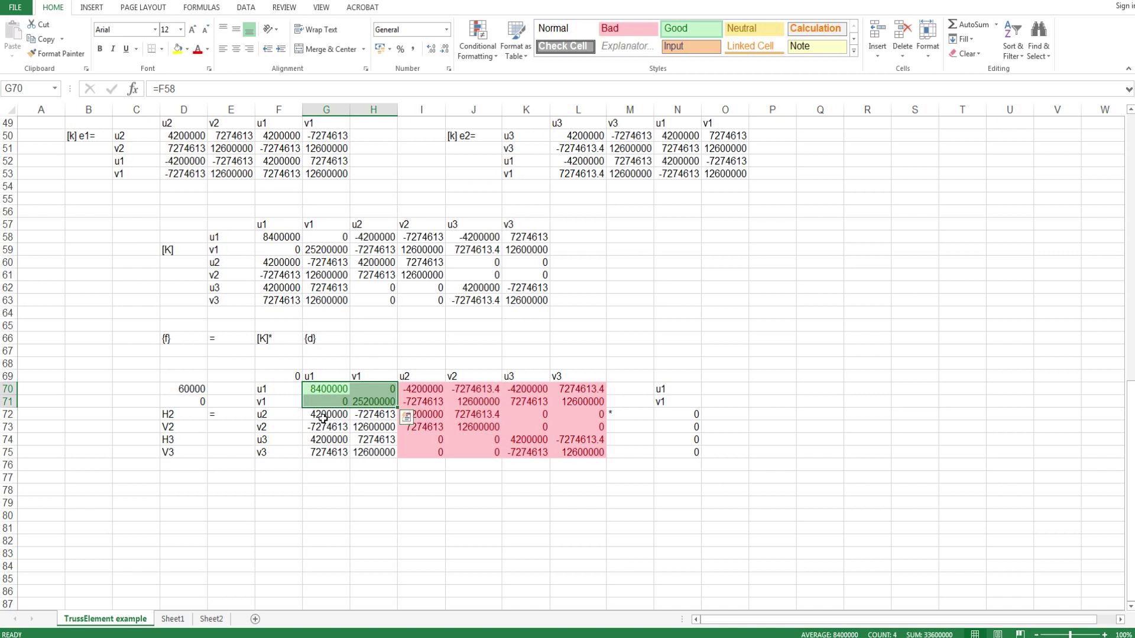
# - Apply the Note cell style to the reaction rows of the u1 and v1 columns, G72:H75
pyautogui.moveTo(323, 418); pyautogui.dragTo(375, 454)
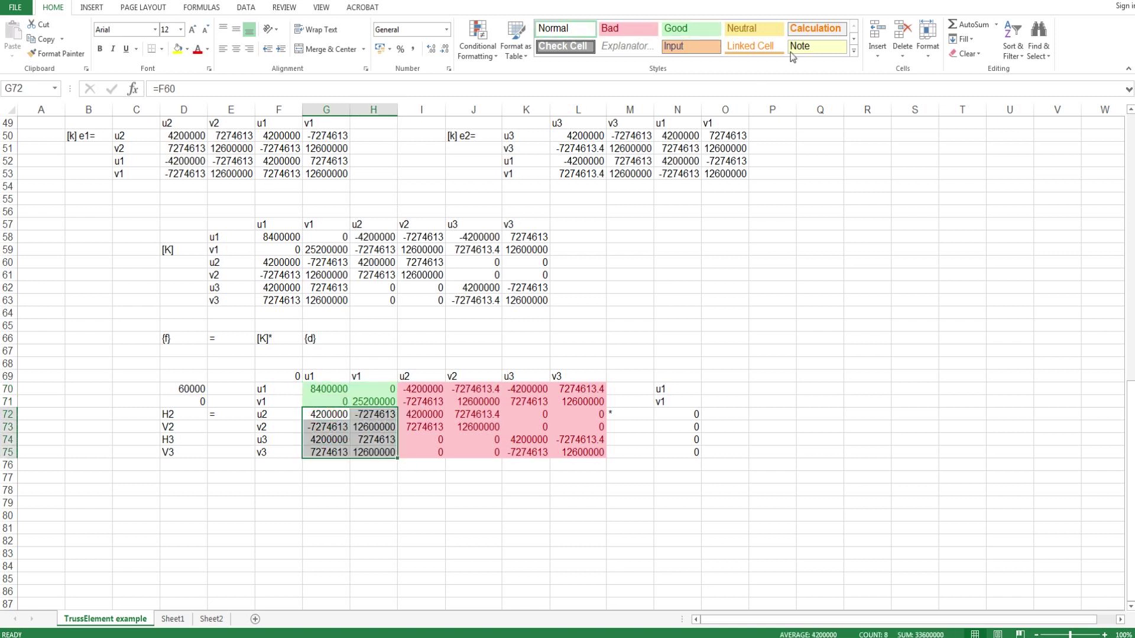
pyautogui.click(759, 34)
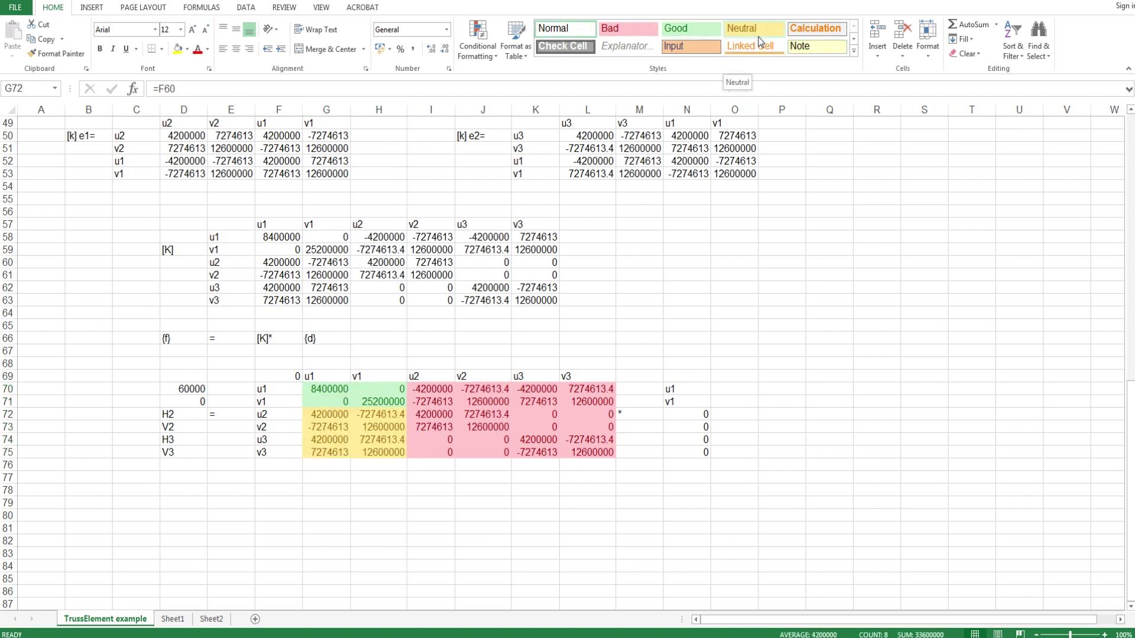
pyautogui.click(809, 47)
pyautogui.click(237, 491)
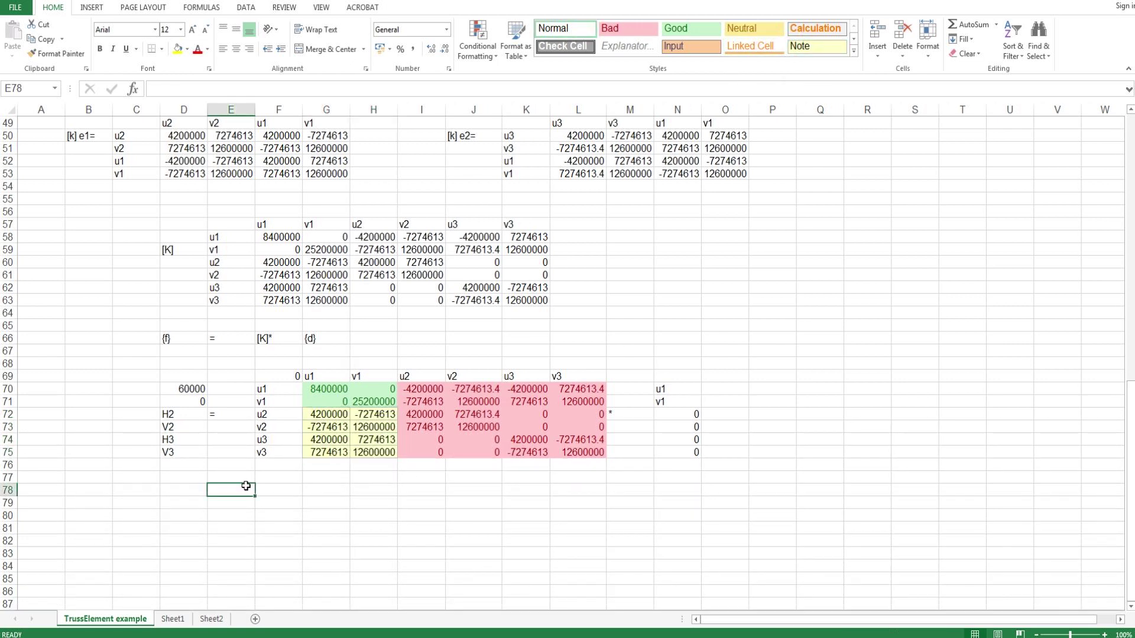
# - Copy the unknown displacement labels u1 and v1 from N70:N71 to D79:D80 below the matrix
pyautogui.scroll(-1, 184, 484)
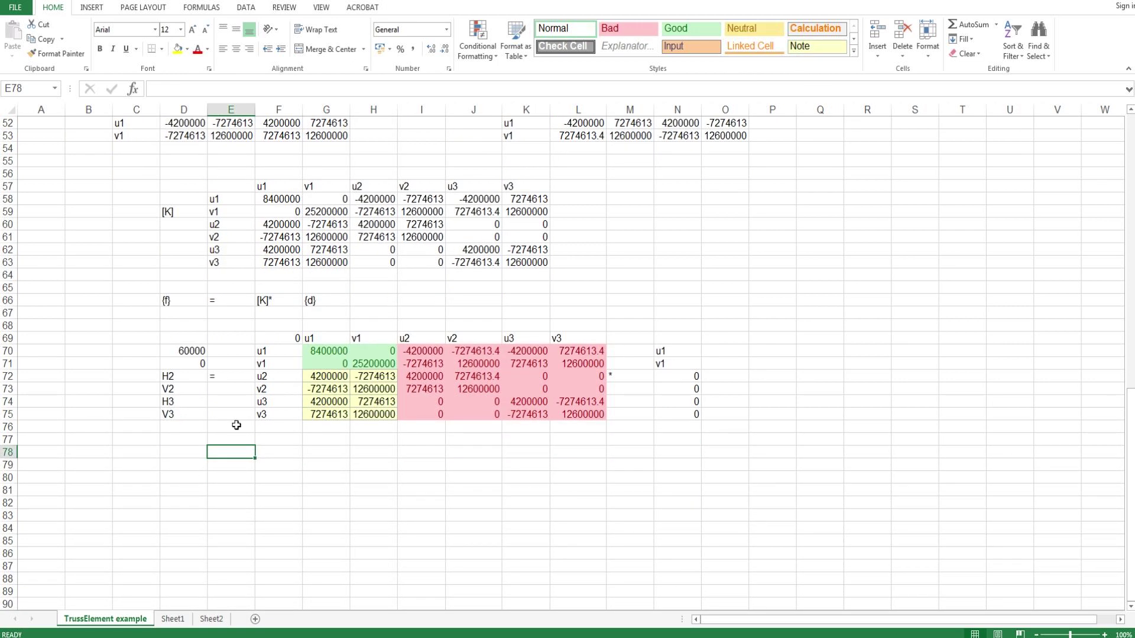
pyautogui.moveTo(658, 354); pyautogui.dragTo(662, 364)
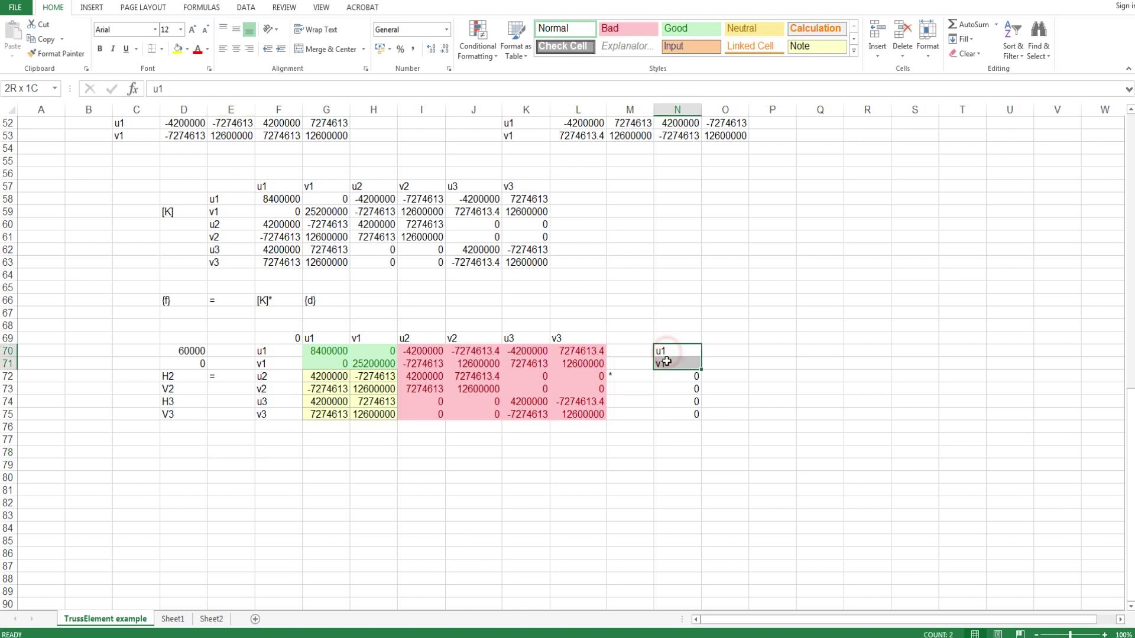
pyautogui.write('u1 v1')
pyautogui.hotkey('ctrl', 'c')
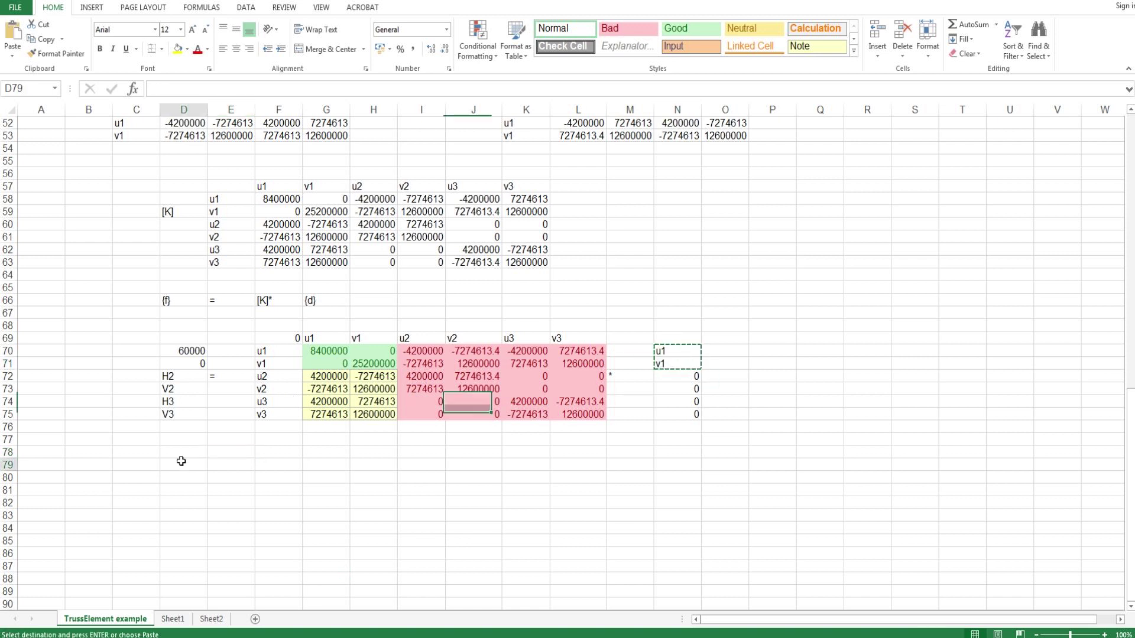
pyautogui.click(181, 462)
pyautogui.hotkey('ctrl', 'v')
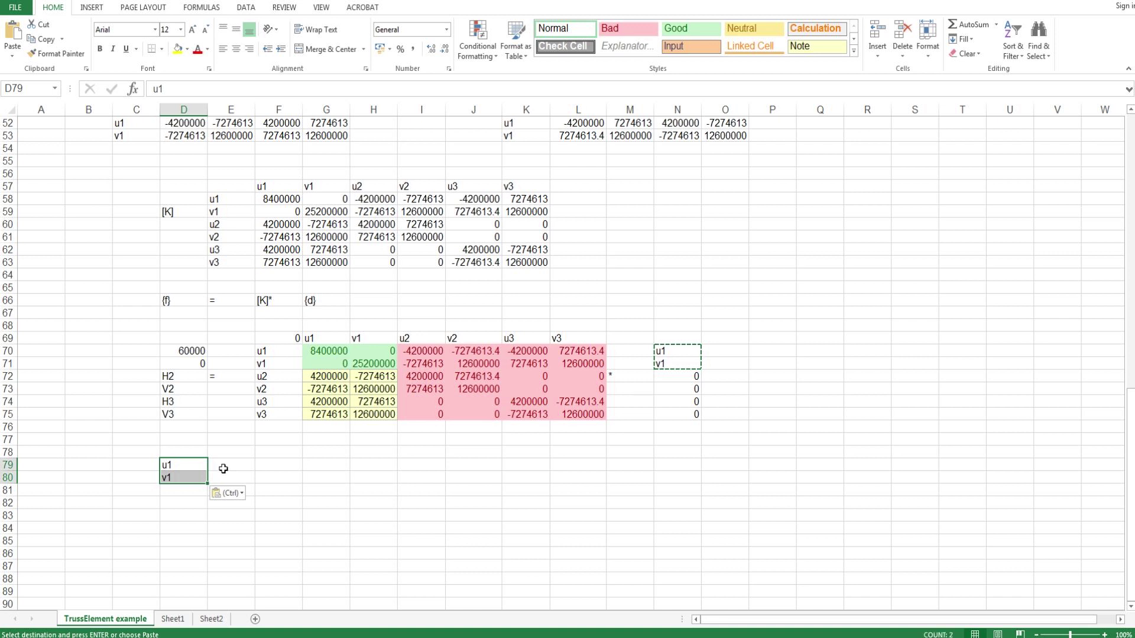
# - Enter equals signs in E79 and E80 beside the copied u1 and v1 labels
pyautogui.click(223, 469)
pyautogui.write('=')
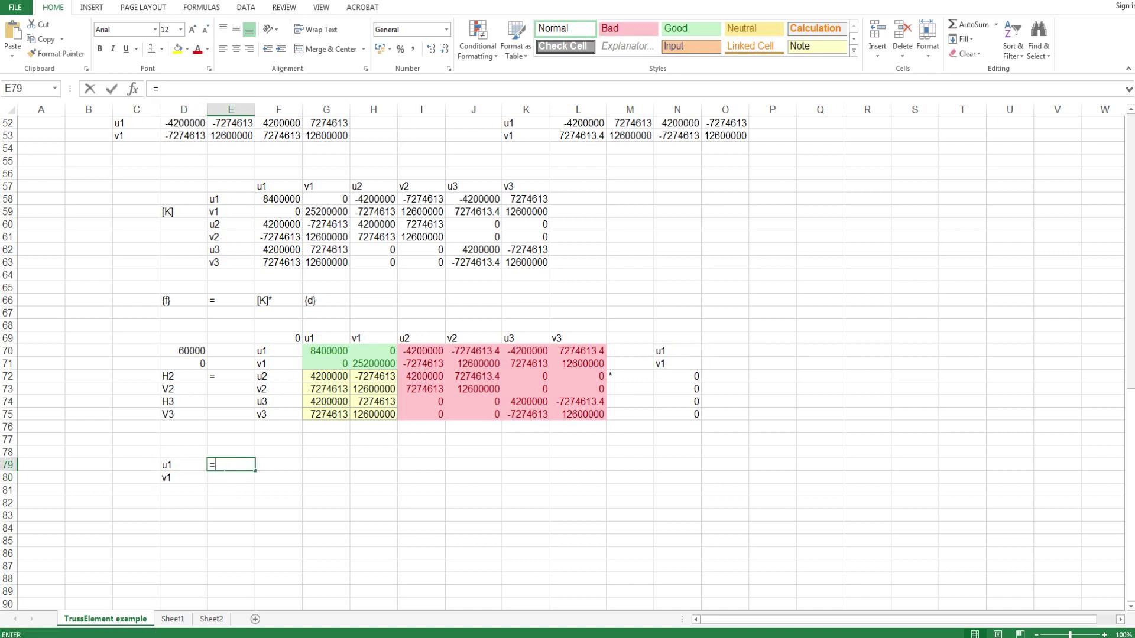
pyautogui.press('Return')
pyautogui.write('=')
pyautogui.press('Return')
# - Begin an MMULT formula with a nested MINVERSE function across F79:F80, beside the u1 and v1 labels
pyautogui.press('Up')
pyautogui.press('Up')
pyautogui.press('Right')
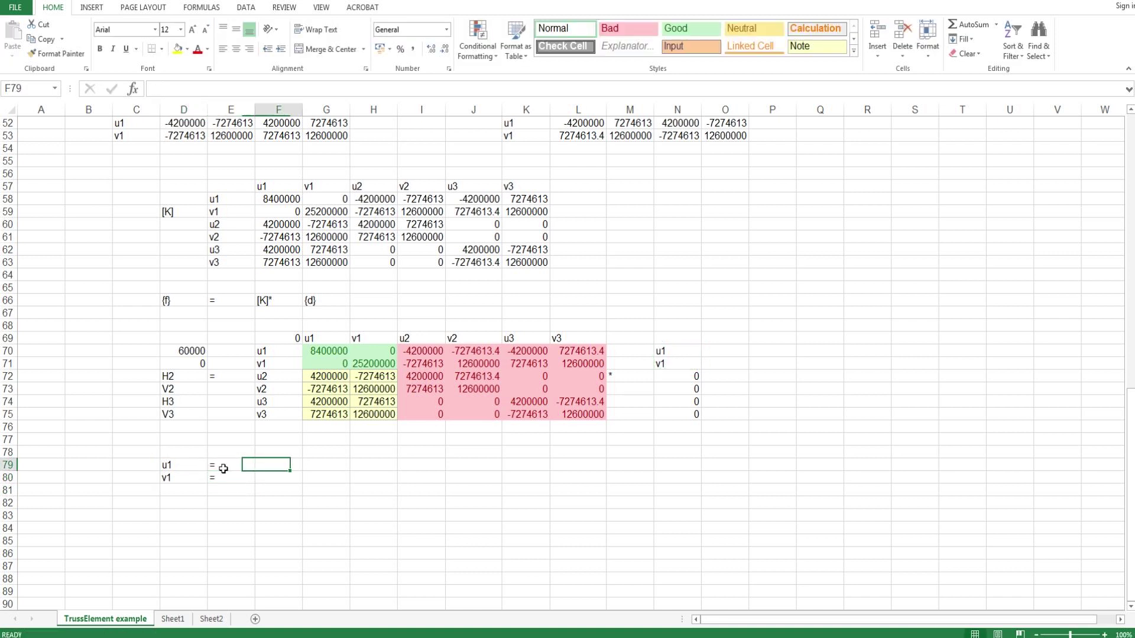
pyautogui.hotkey('shift', 'Down')
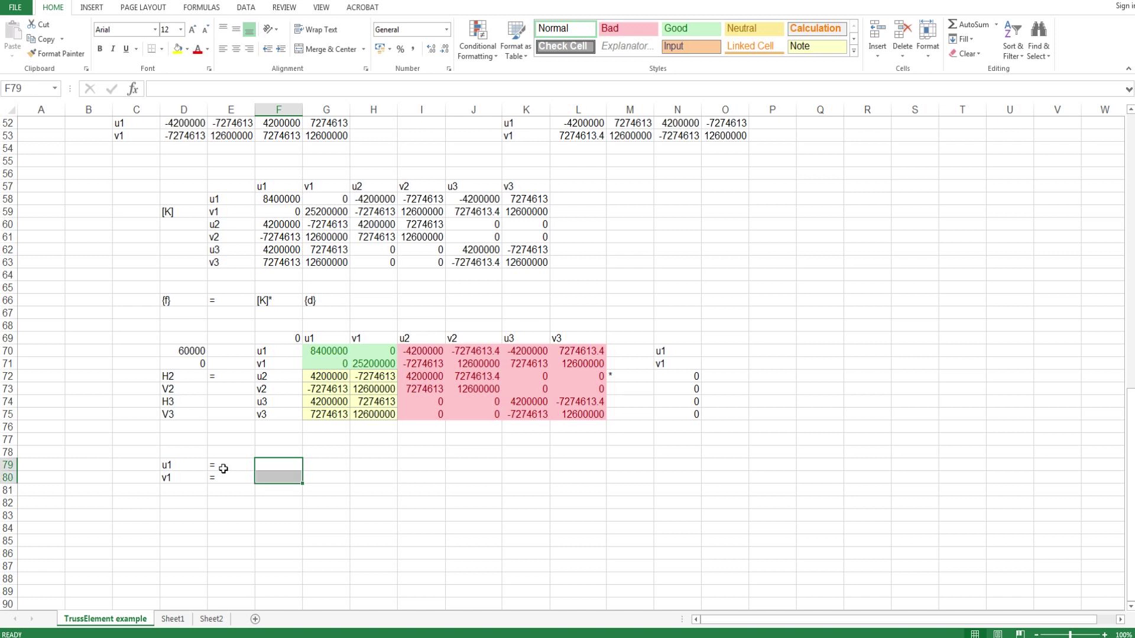
pyautogui.write('=')
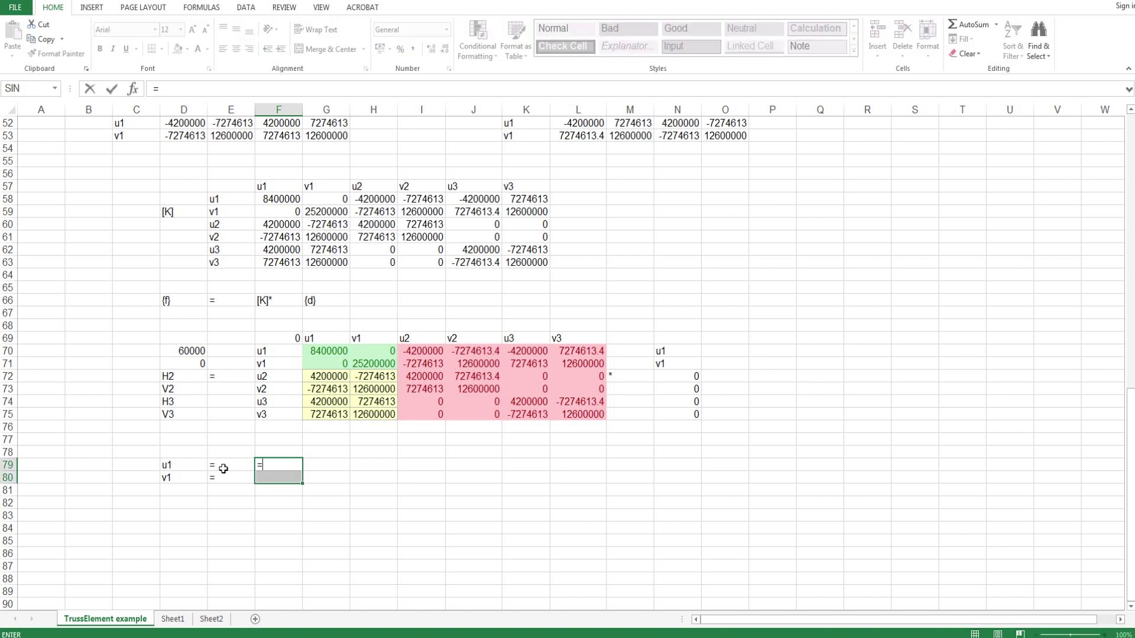
pyautogui.write('mm')
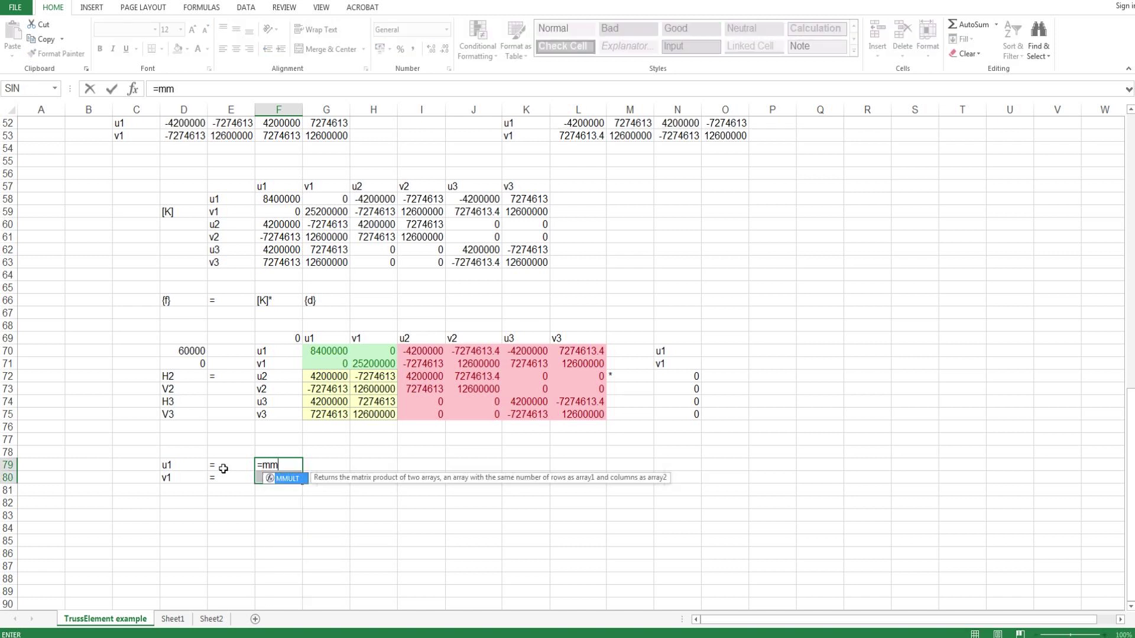
pyautogui.press('Tab')
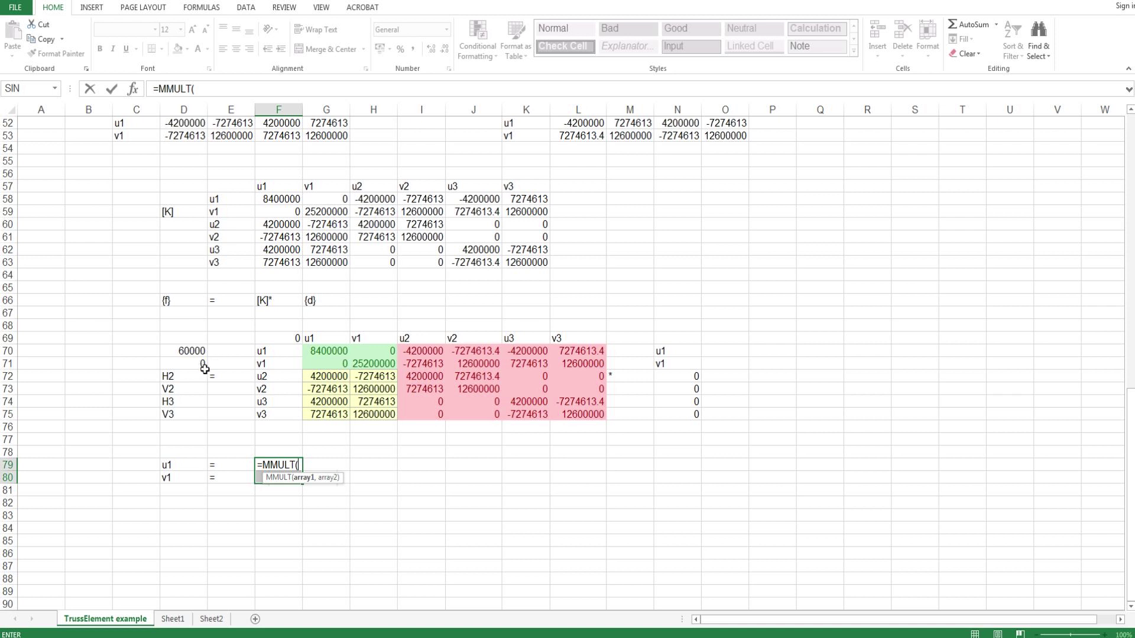
pyautogui.write('mi')
pyautogui.press('Down')
pyautogui.press('Down')
pyautogui.press('Down')
pyautogui.press('Down')
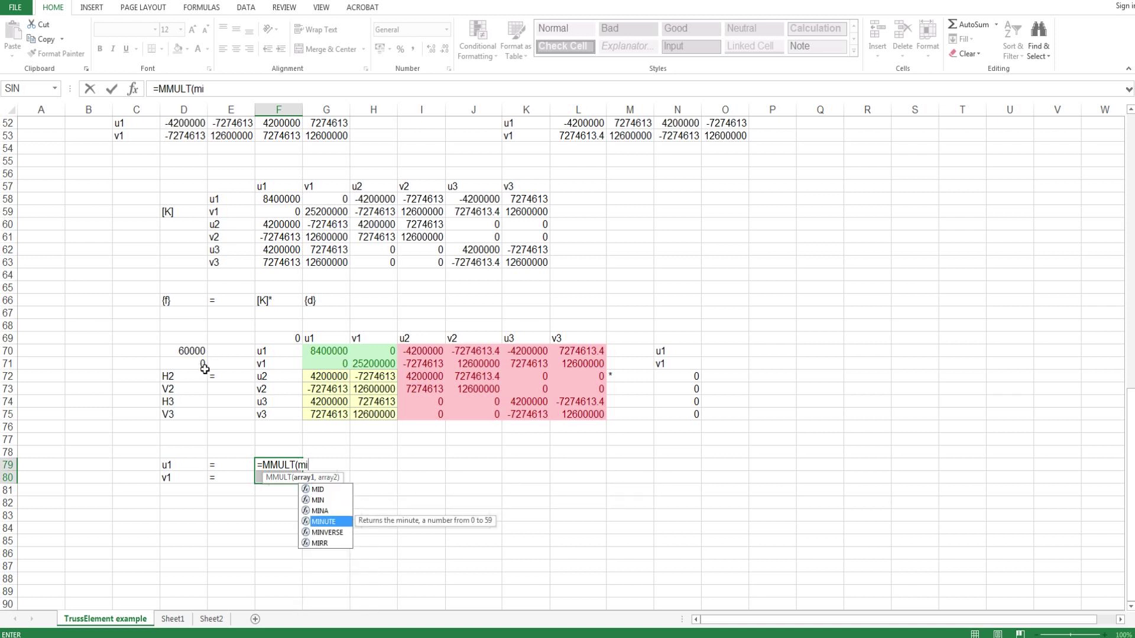
pyautogui.press('Tab')
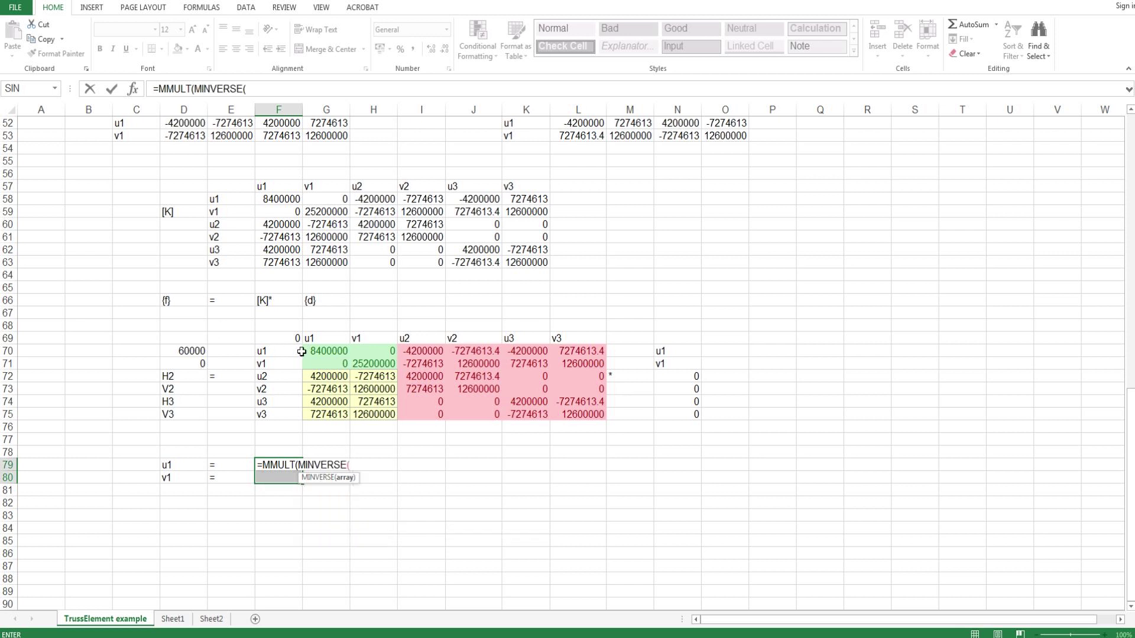
# - Try to compute u1 and v1 by inverting G70:H71, multiplying it by D70:D71, and entering the formula normally
pyautogui.moveTo(323, 354); pyautogui.dragTo(365, 363)
pyautogui.write(')')
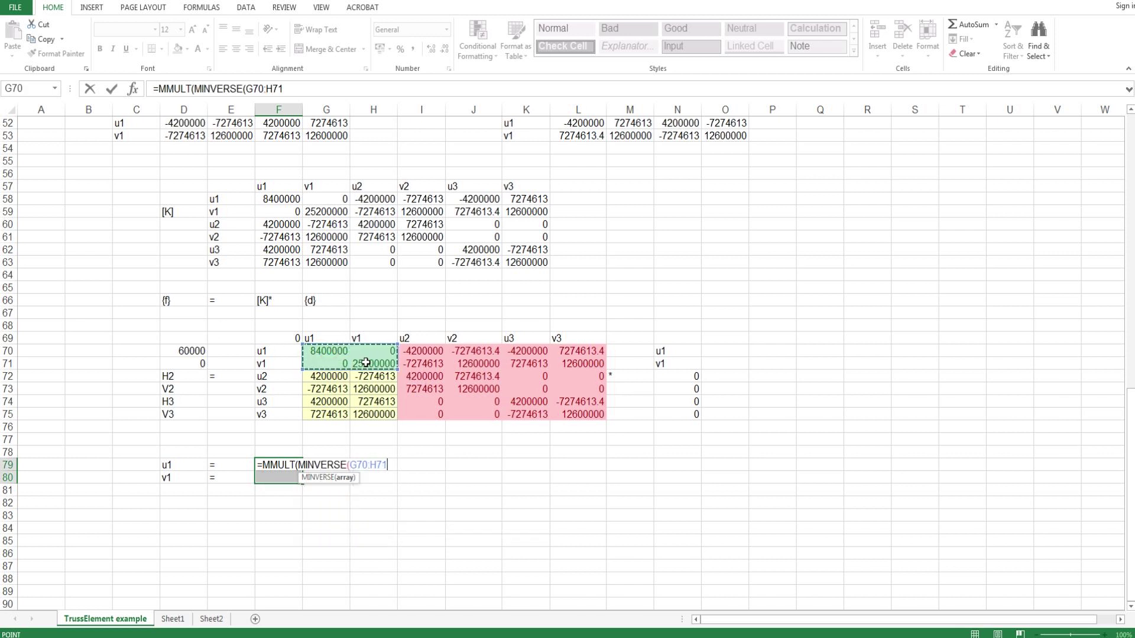
pyautogui.write(',')
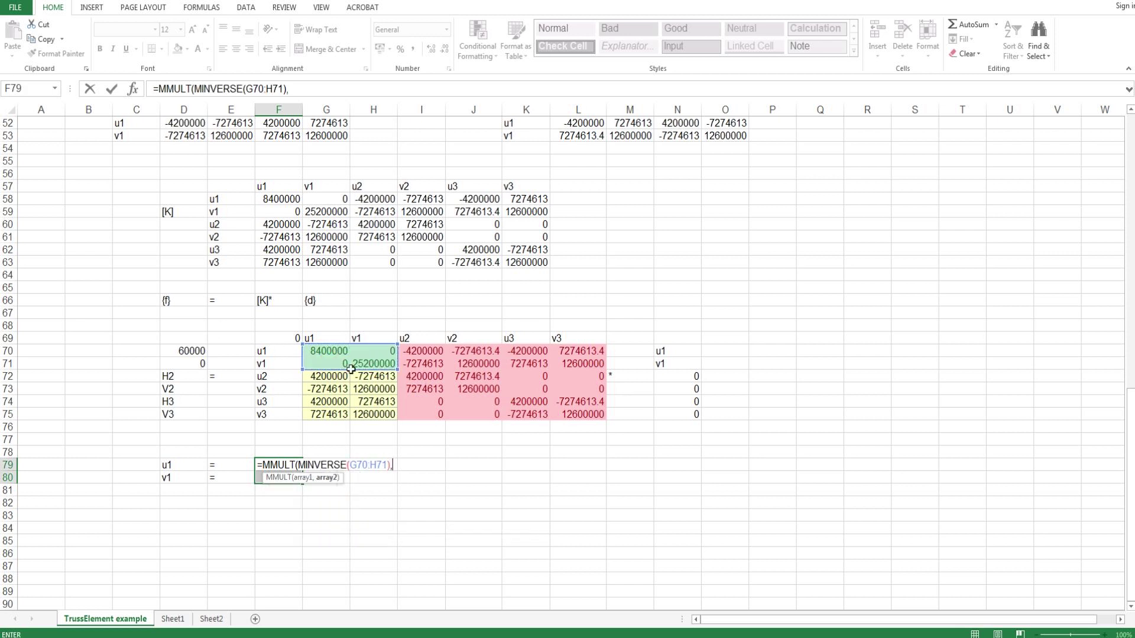
pyautogui.click(179, 353)
pyautogui.moveTo(179, 353)
pyautogui.mouseDown()
pyautogui.moveTo(217, 377)
pyautogui.moveTo(181, 364)
pyautogui.mouseUp()
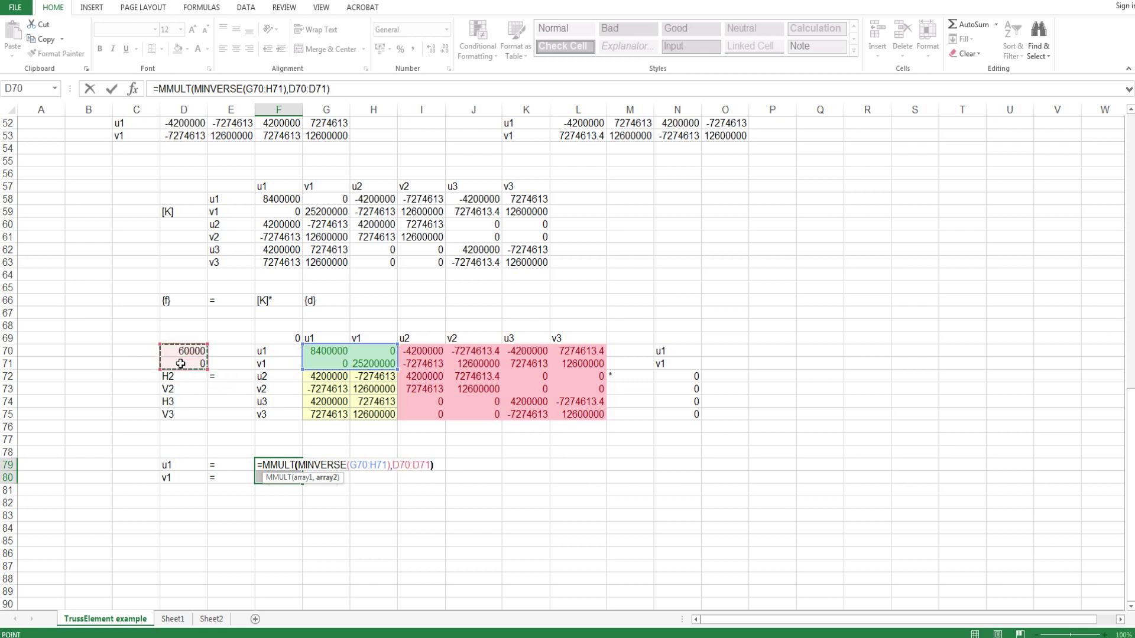
pyautogui.write(')')
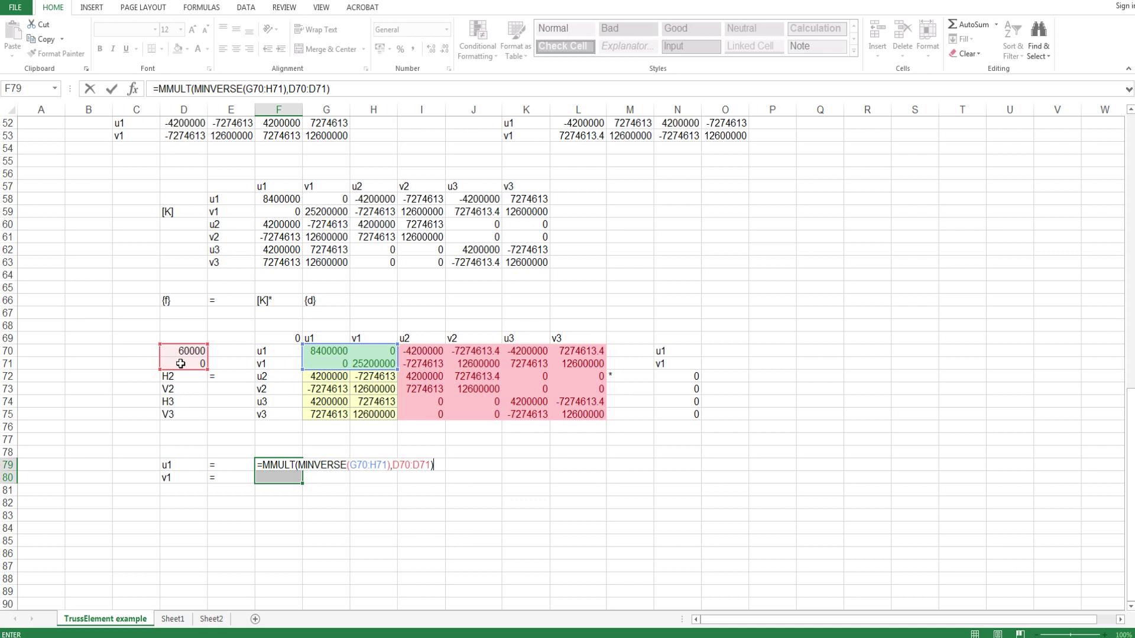
pyautogui.press('Return')
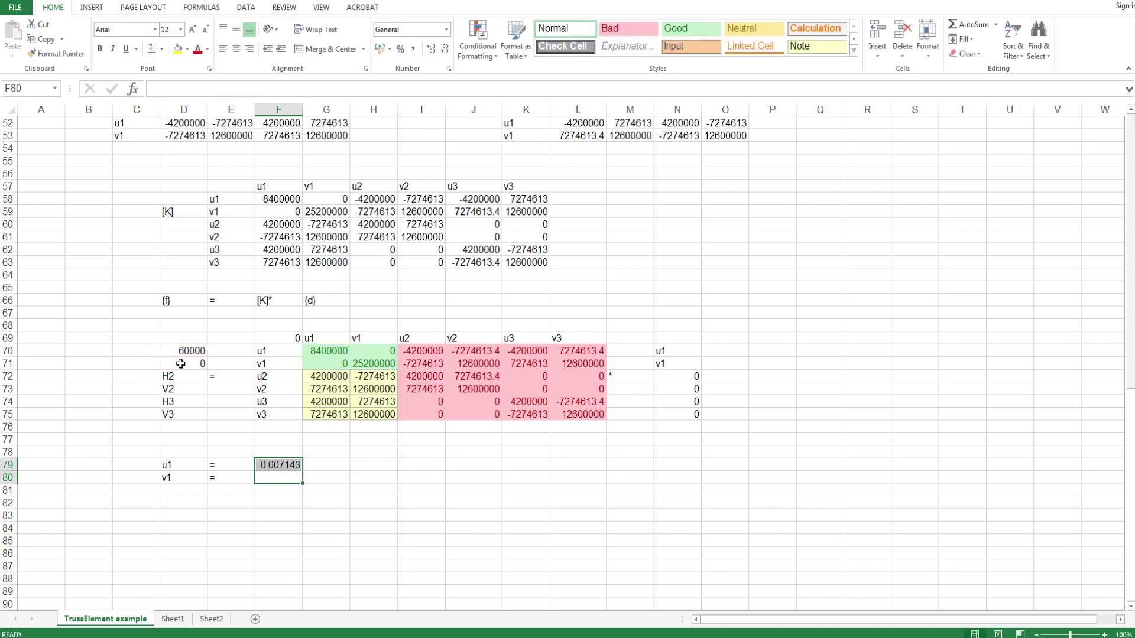
# - Try to re-enter the existing MMULT formula across both F79 and F80
pyautogui.click(299, 517)
pyautogui.click(265, 464)
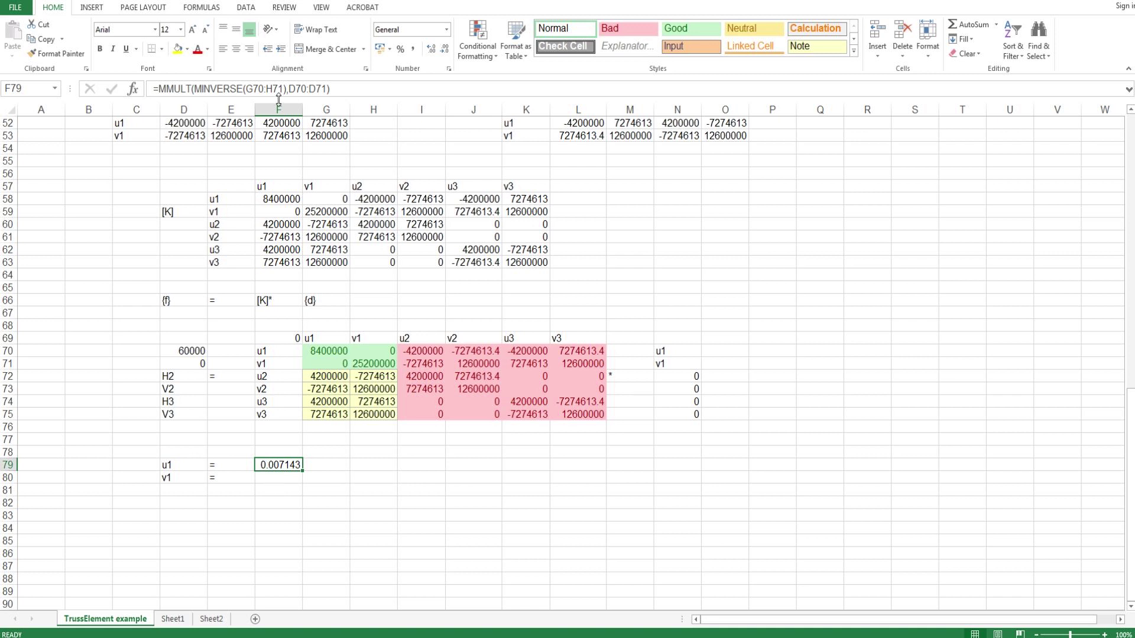
pyautogui.click(353, 88)
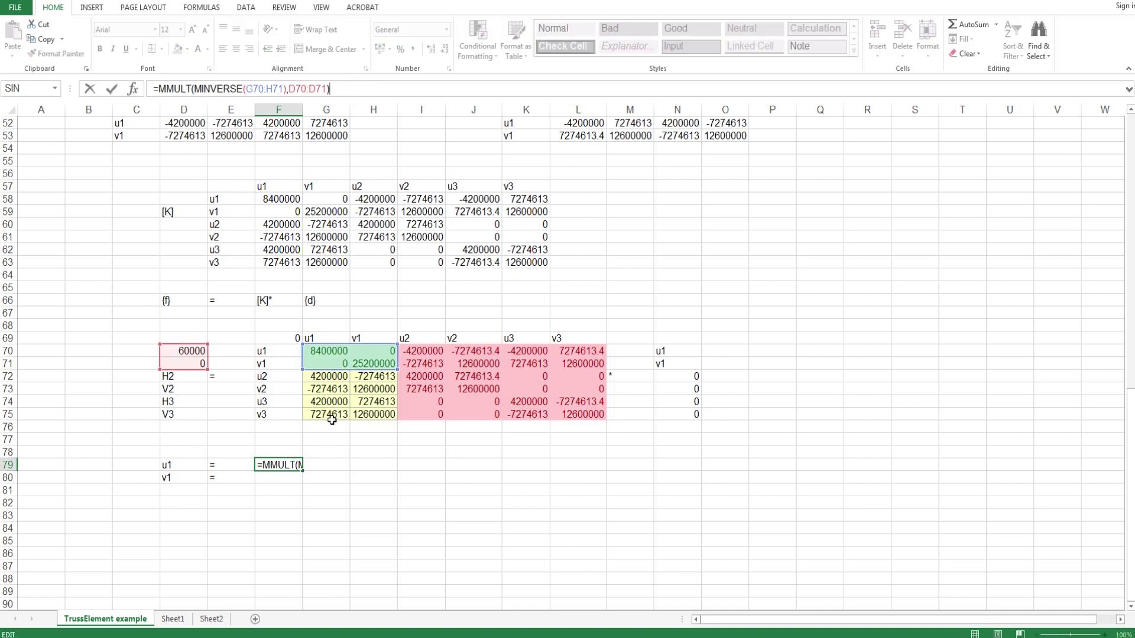
pyautogui.press('Escape')
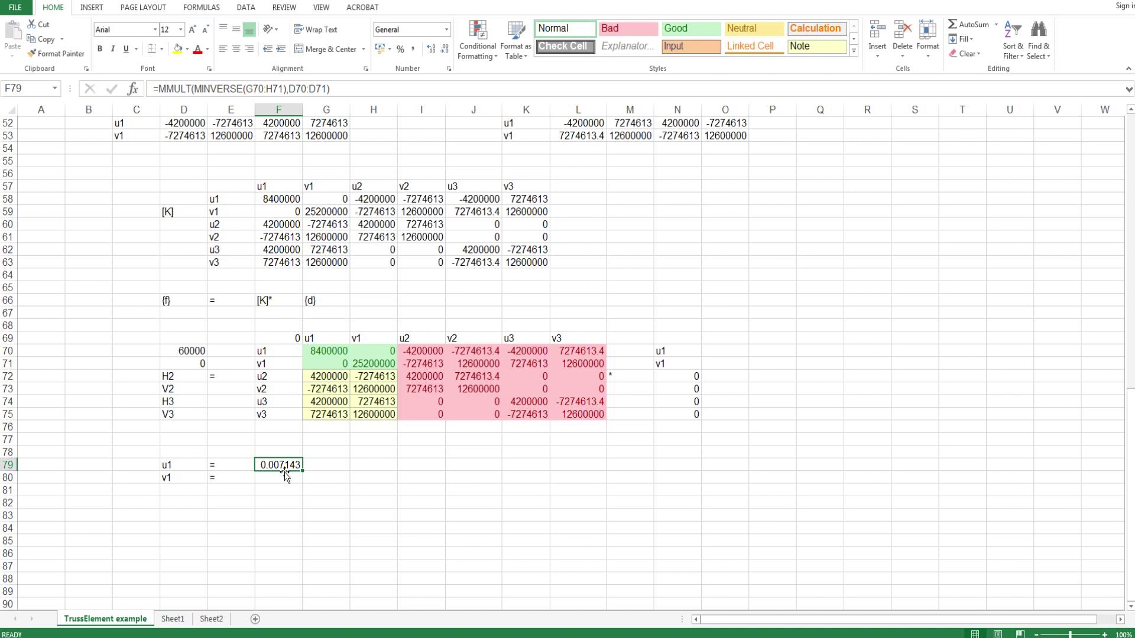
pyautogui.moveTo(284, 471); pyautogui.dragTo(285, 479)
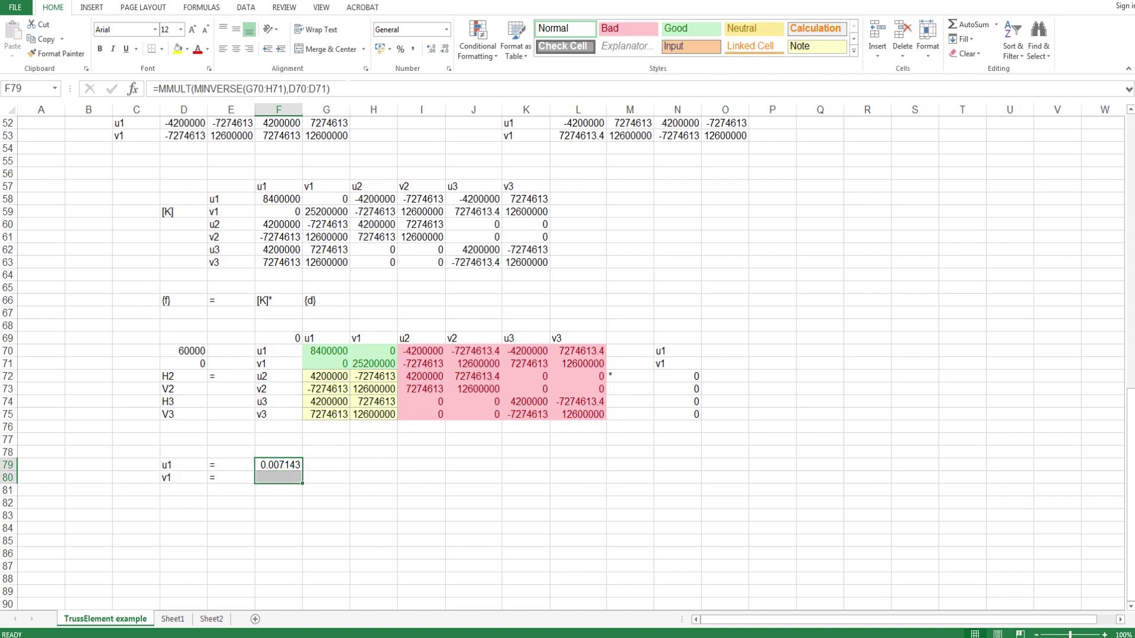
pyautogui.click(346, 88)
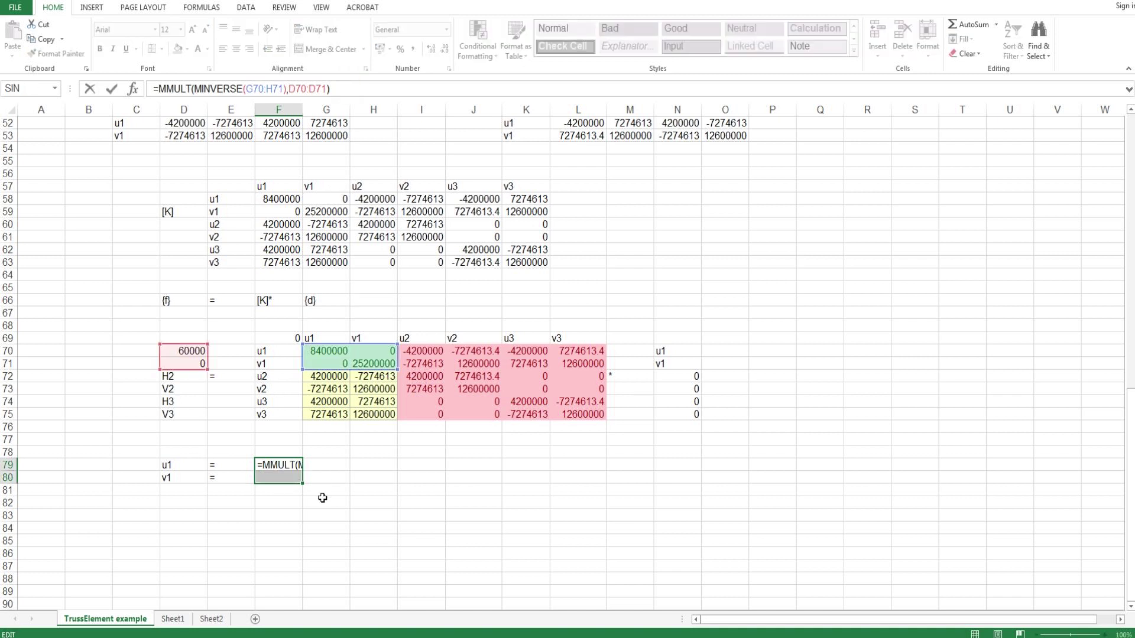
pyautogui.press('Return')
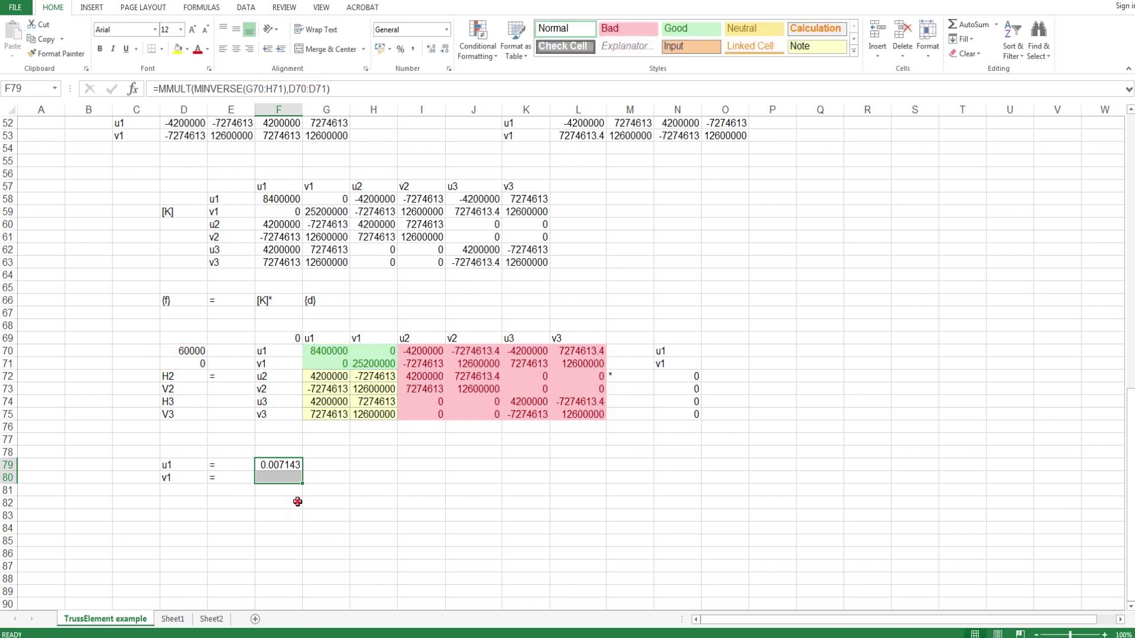
# - Clear the contents of F78:F82, including the u1 formula
pyautogui.click(296, 500)
pyautogui.click(282, 465)
pyautogui.moveTo(279, 453); pyautogui.dragTo(282, 499)
pyautogui.press('Delete')
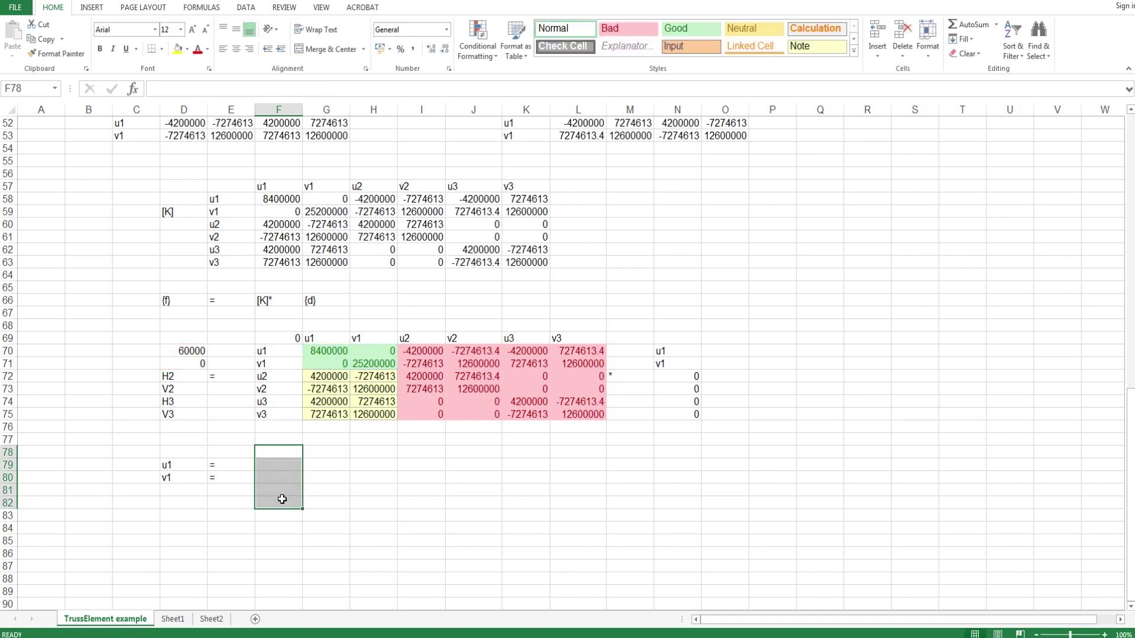
# - Start a new MMULT formula in F79:F80 with MINVERSE as its first argument
pyautogui.click(277, 462)
pyautogui.moveTo(278, 465); pyautogui.dragTo(279, 486)
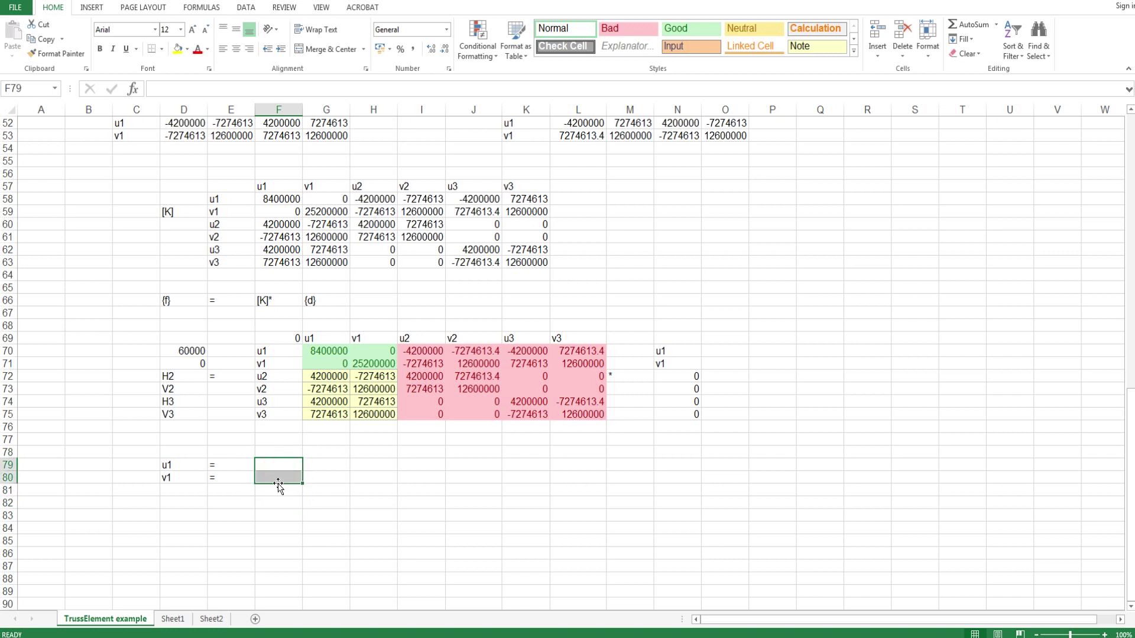
pyautogui.write('=mm')
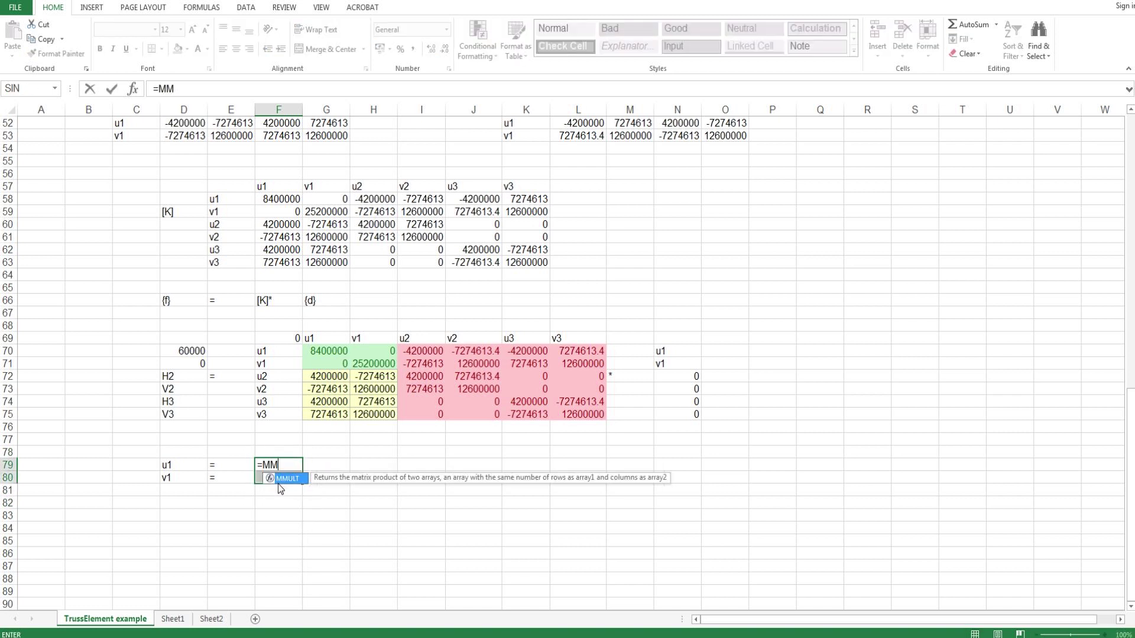
pyautogui.press('Tab')
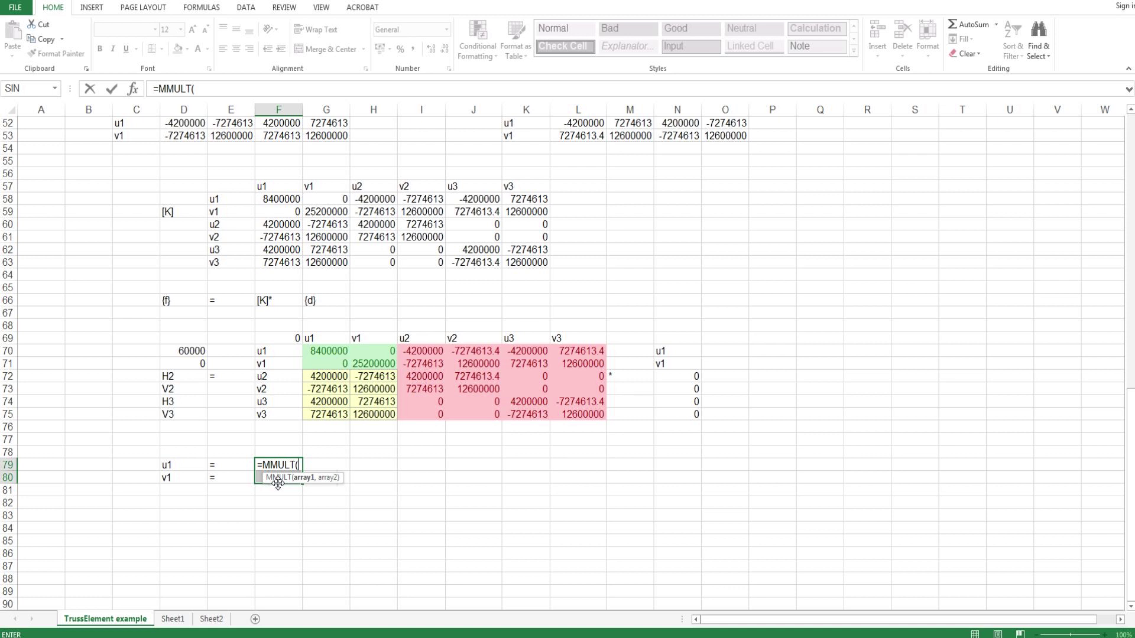
pyautogui.write('Mi')
pyautogui.press('Down')
pyautogui.press('Down')
pyautogui.press('Down')
pyautogui.press('Down')
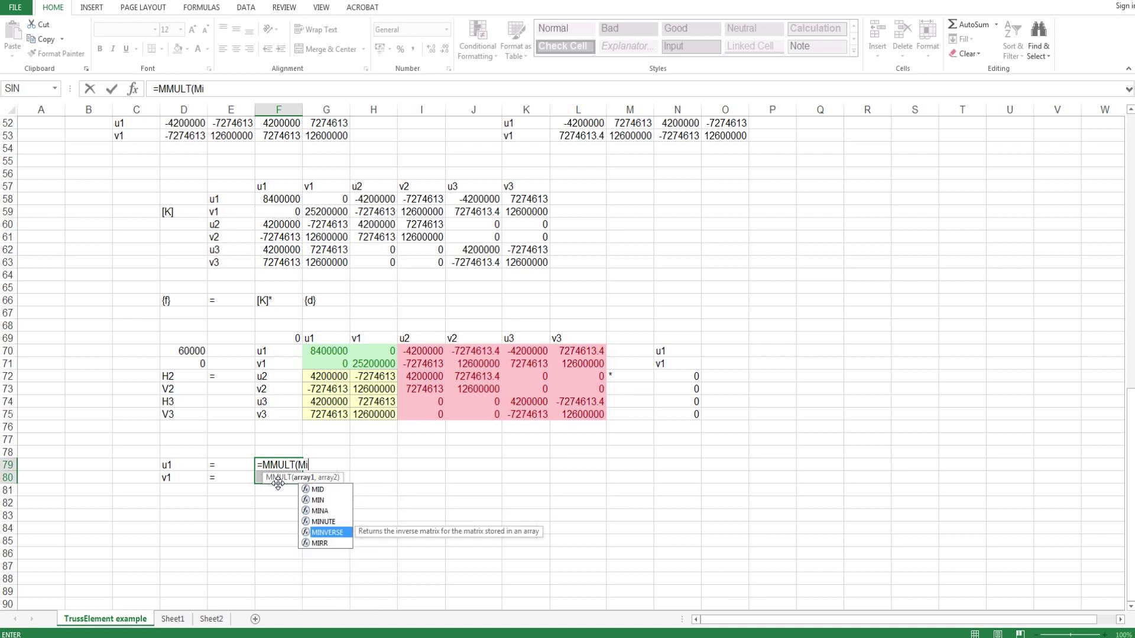
pyautogui.press('Tab')
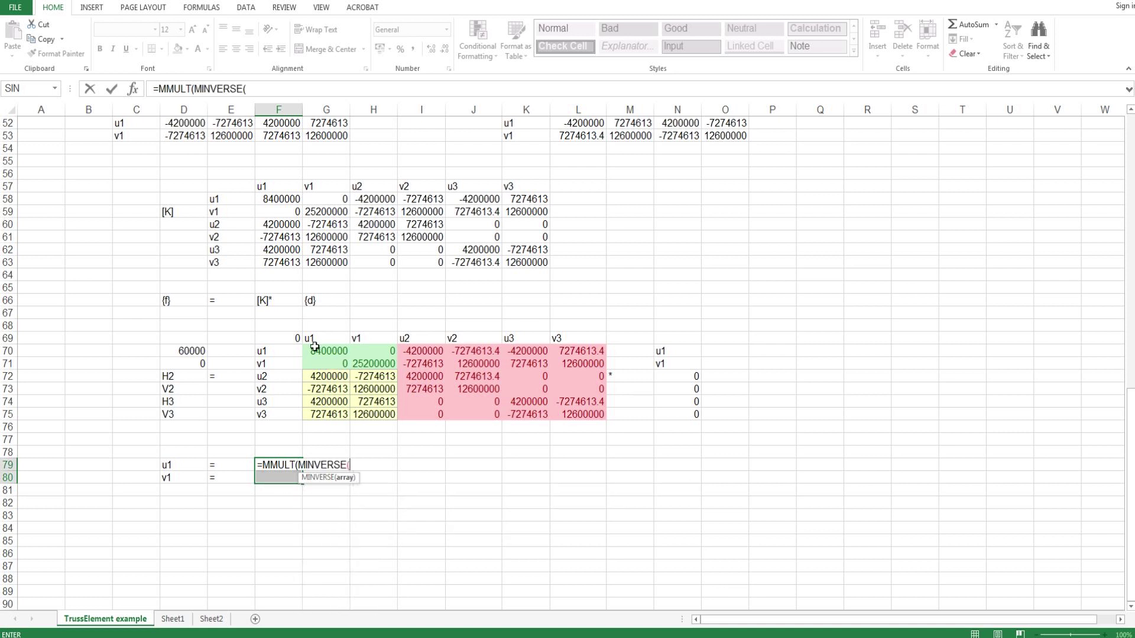
# - Complete the formula as =MMULT(MINVERSE(G70:H71),D70:D71) and enter it as an array formula across F79:F80
pyautogui.moveTo(315, 347); pyautogui.dragTo(367, 365)
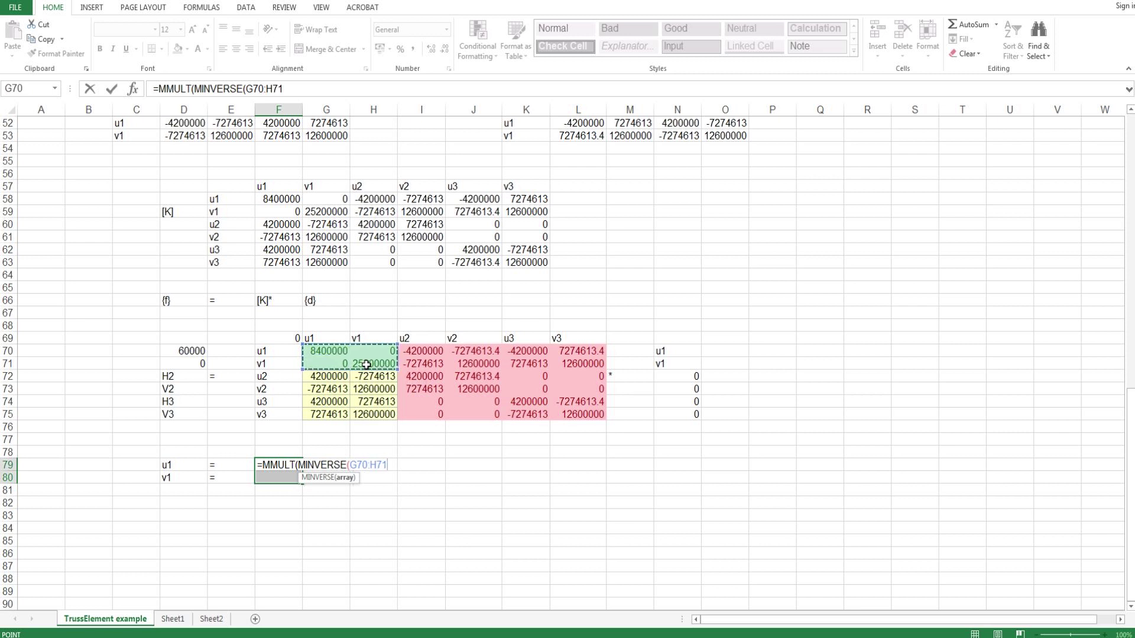
pyautogui.write('),')
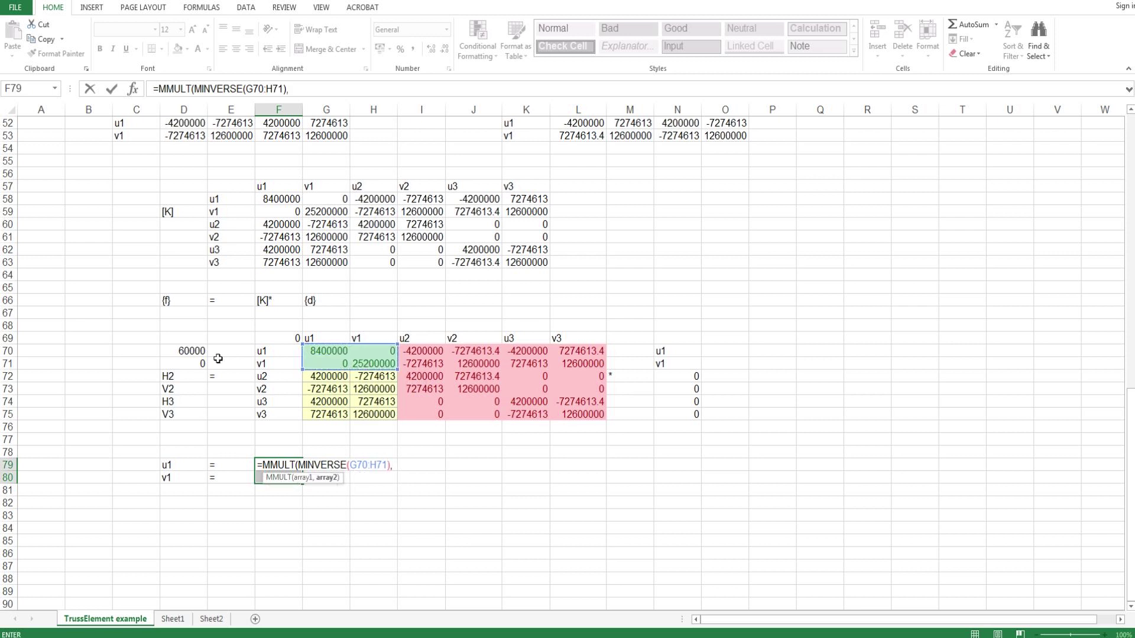
pyautogui.moveTo(194, 351); pyautogui.dragTo(193, 365)
pyautogui.write(')')
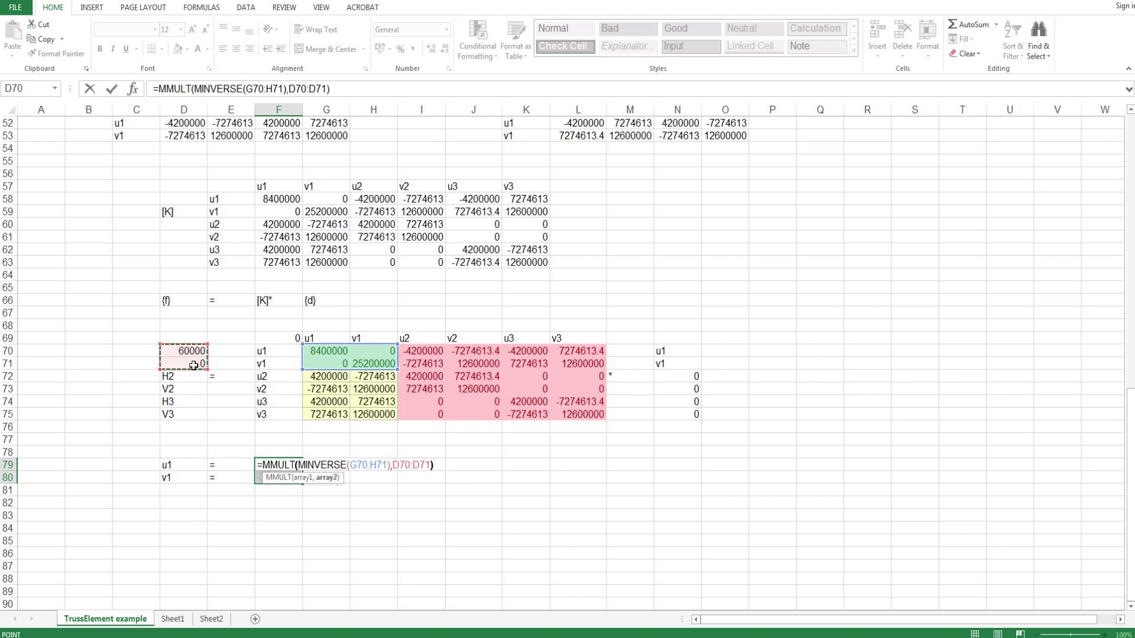
pyautogui.hotkey('ctrl', 'shift', 'Return')
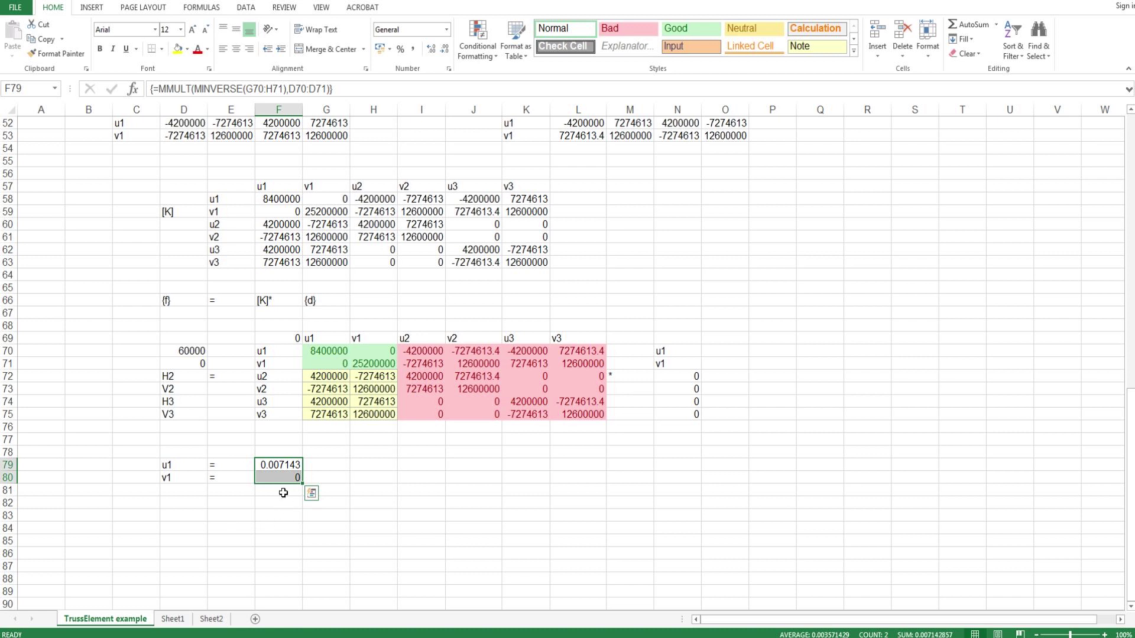
pyautogui.click(279, 466)
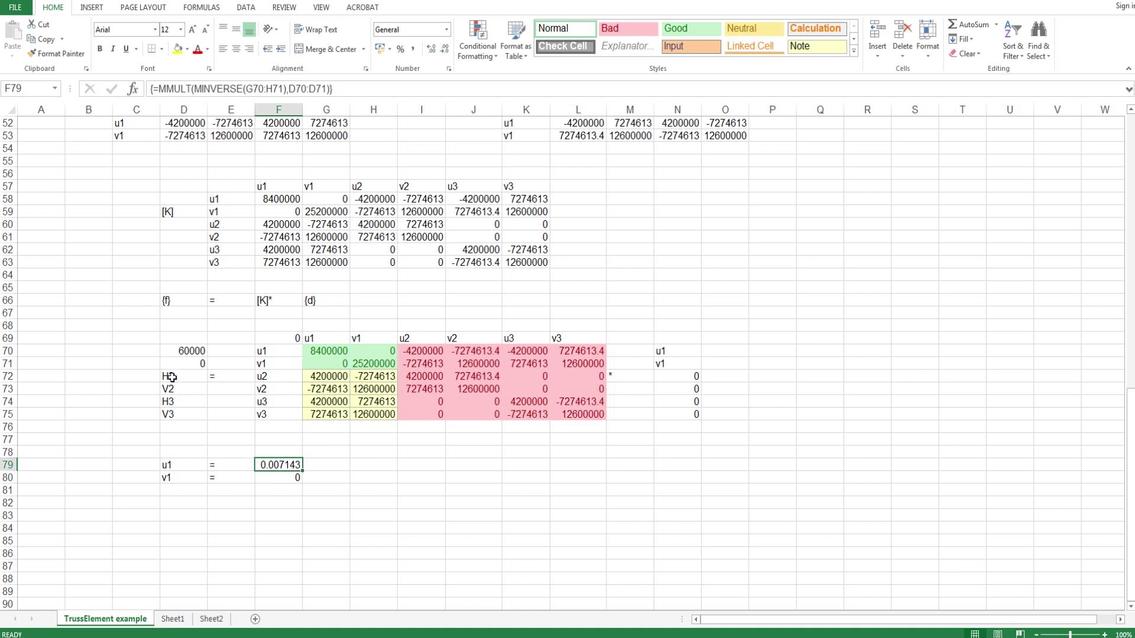
# - Copy the reaction labels H2, V2, H3 and V3 from D72:D75 to D83:D86
pyautogui.moveTo(171, 377); pyautogui.dragTo(173, 416)
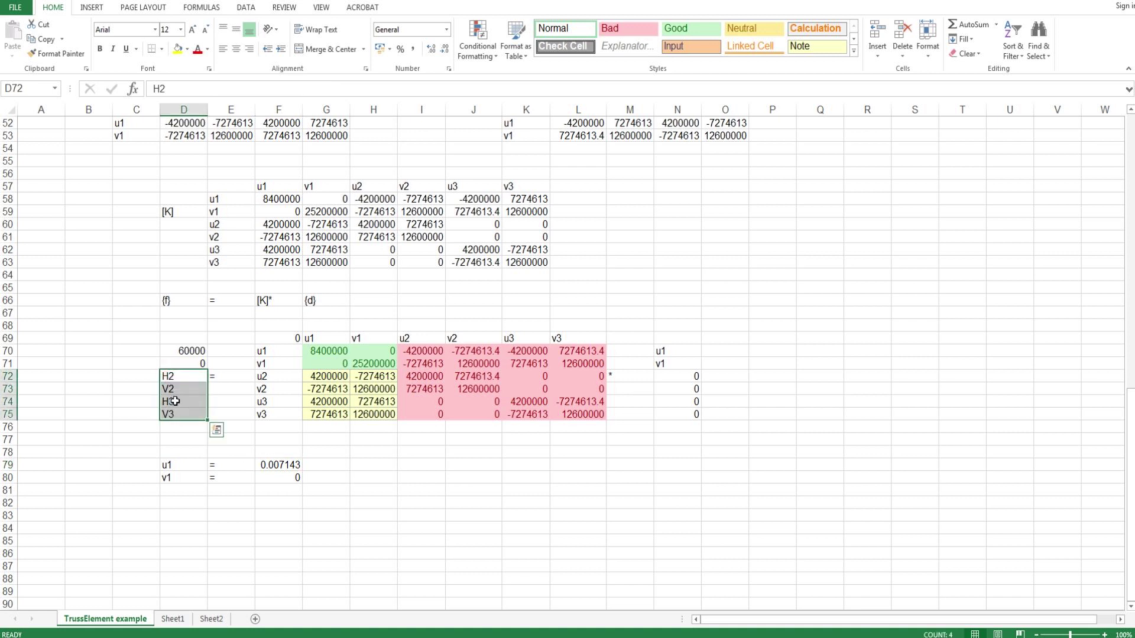
pyautogui.hotkey('ctrl', 'c')
pyautogui.click(177, 519)
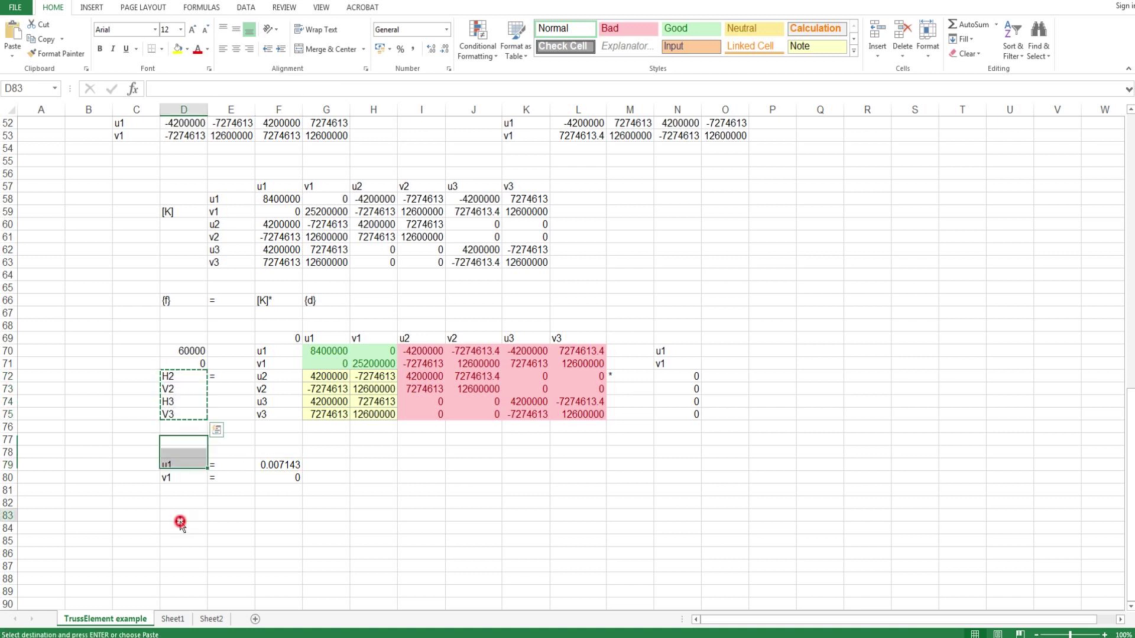
pyautogui.hotkey('ctrl', 'v')
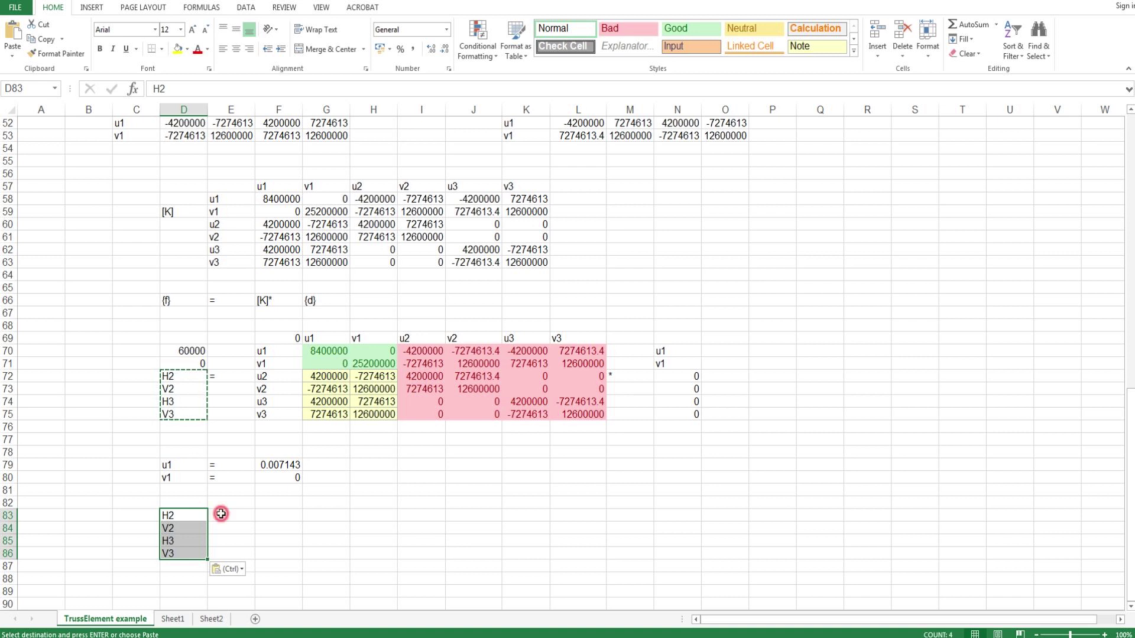
# - Enter equals signs in E83:E86 beside the copied reaction labels
pyautogui.click(220, 514)
pyautogui.write('=')
pyautogui.press('Return')
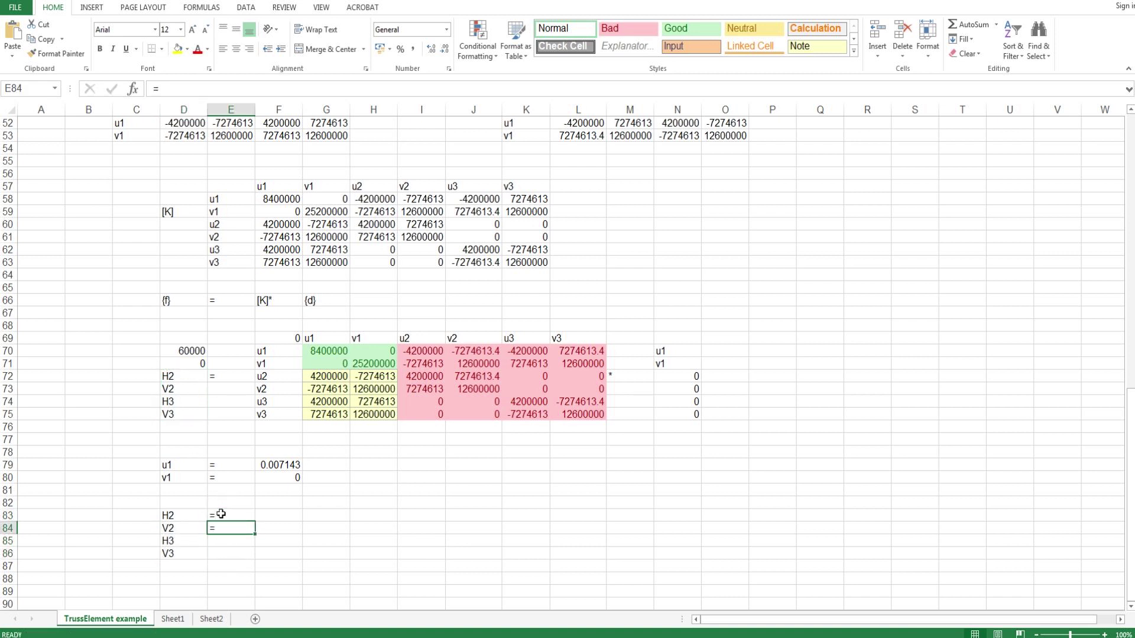
pyautogui.write('=')
pyautogui.press('Return')
pyautogui.write('=')
pyautogui.press('Return')
pyautogui.write('=')
pyautogui.press('Return')
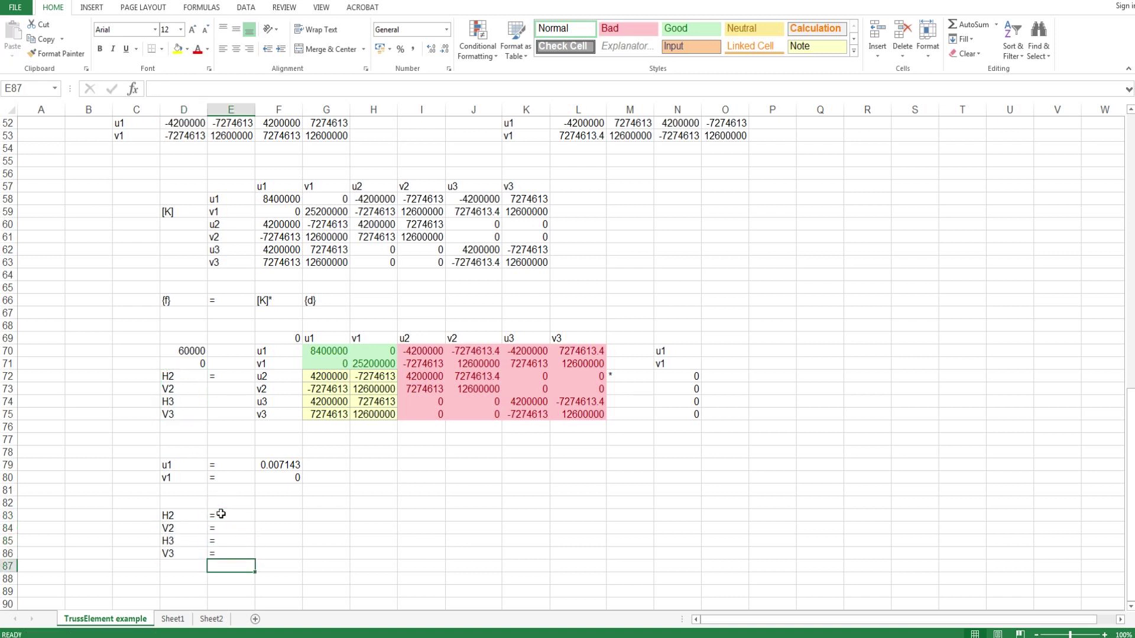
# - Enter =MMULT(G72:H75,F79:F80) as an array formula across F83:F86 to compute reactions H2, V2, H3 and V3
pyautogui.moveTo(280, 518); pyautogui.dragTo(279, 553)
pyautogui.write('=MM')
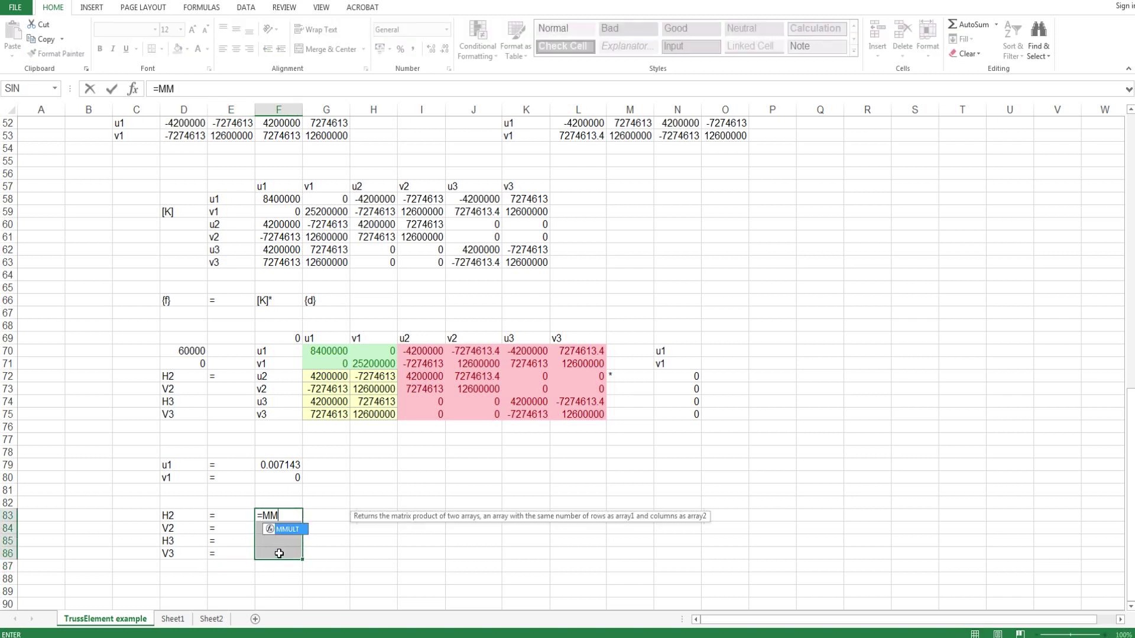
pyautogui.press('Tab')
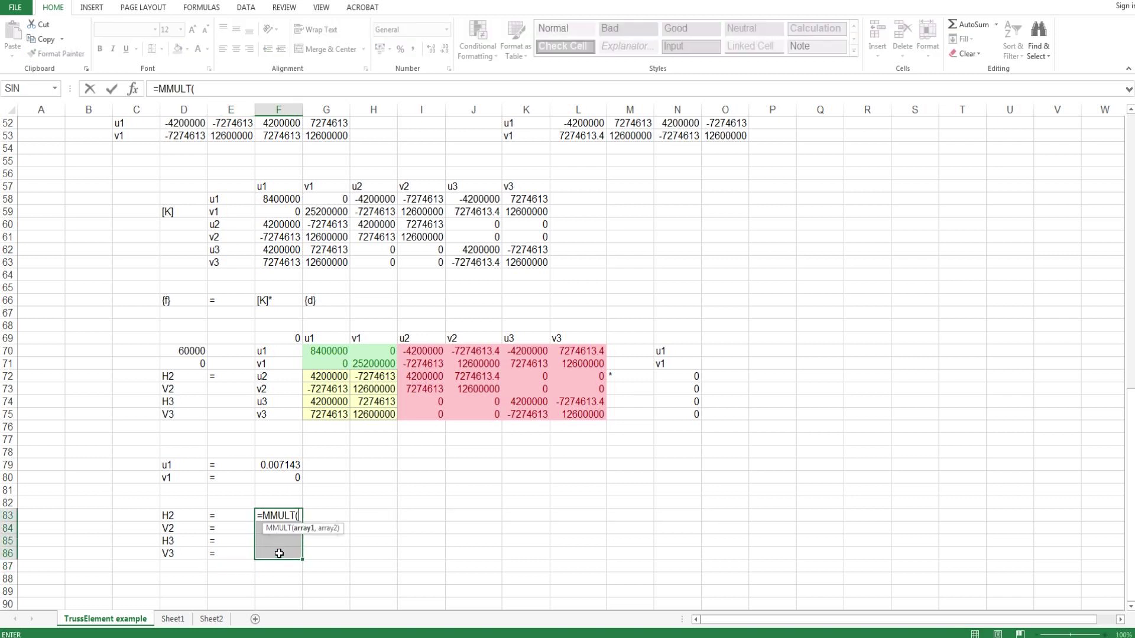
pyautogui.moveTo(320, 379); pyautogui.dragTo(394, 417)
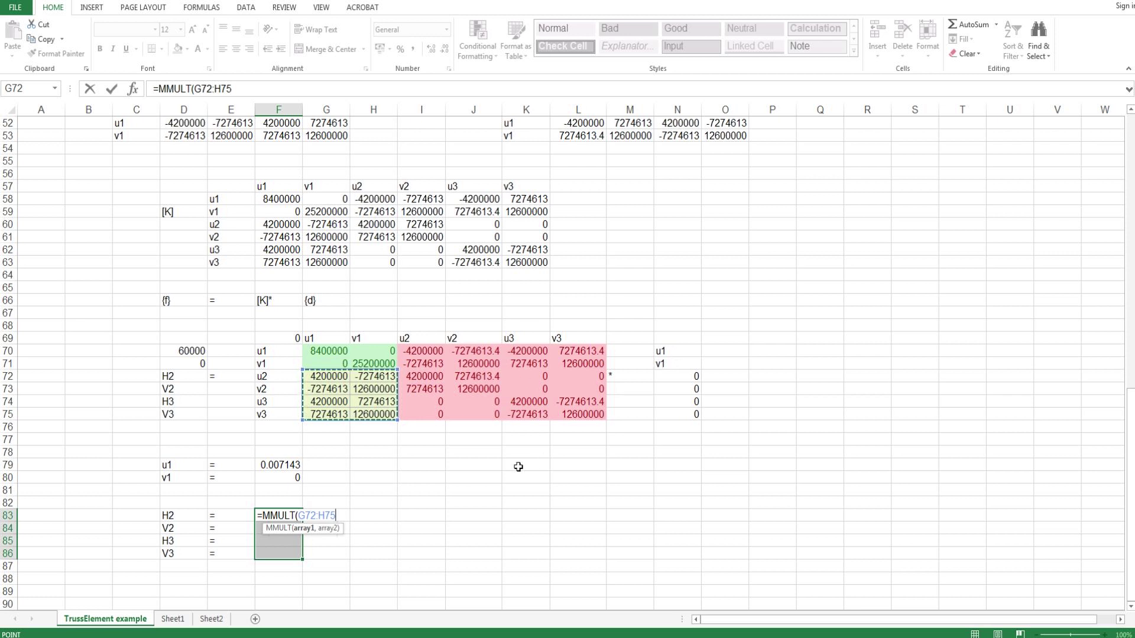
pyautogui.write(')')
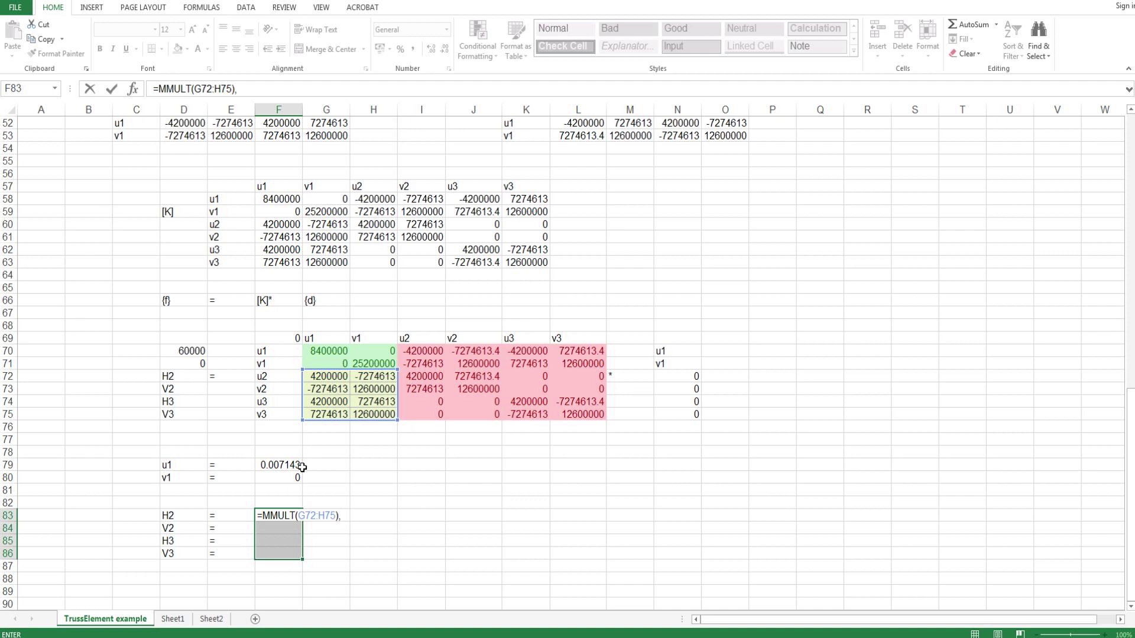
pyautogui.press('BackSpace')
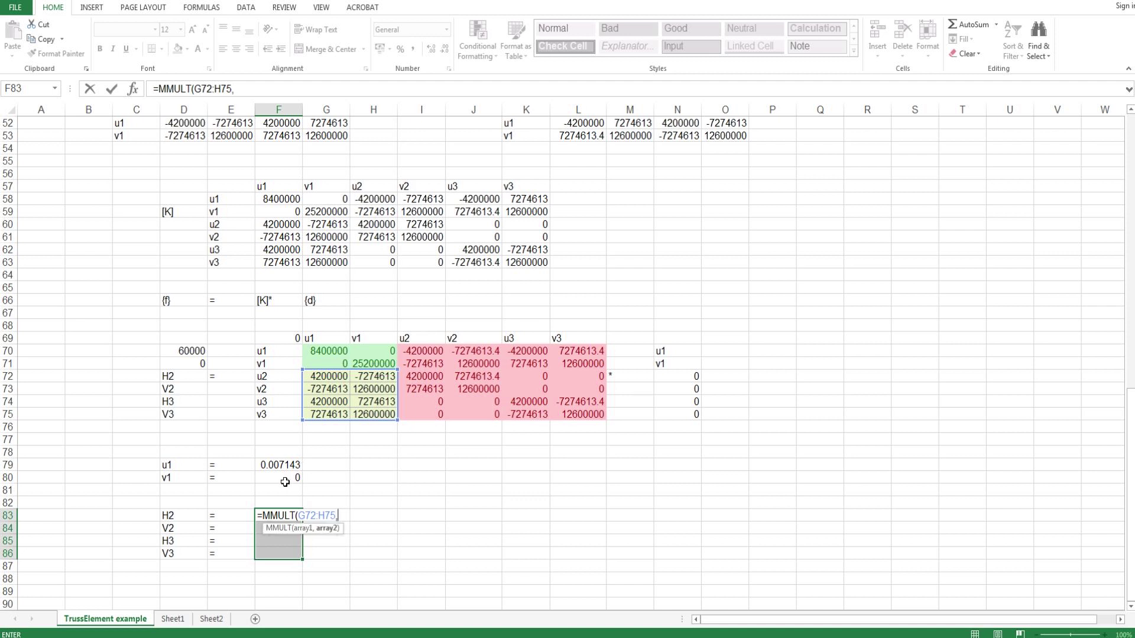
pyautogui.write(',')
pyautogui.moveTo(280, 466); pyautogui.dragTo(281, 478)
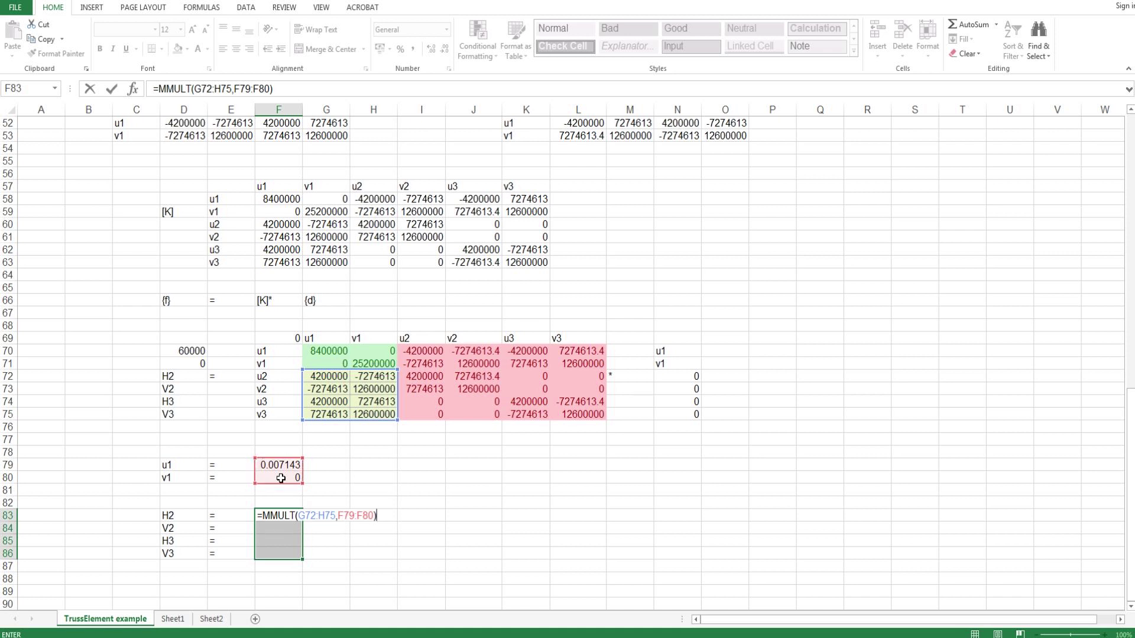
pyautogui.hotkey('ctrl', 'shift', 'Return')
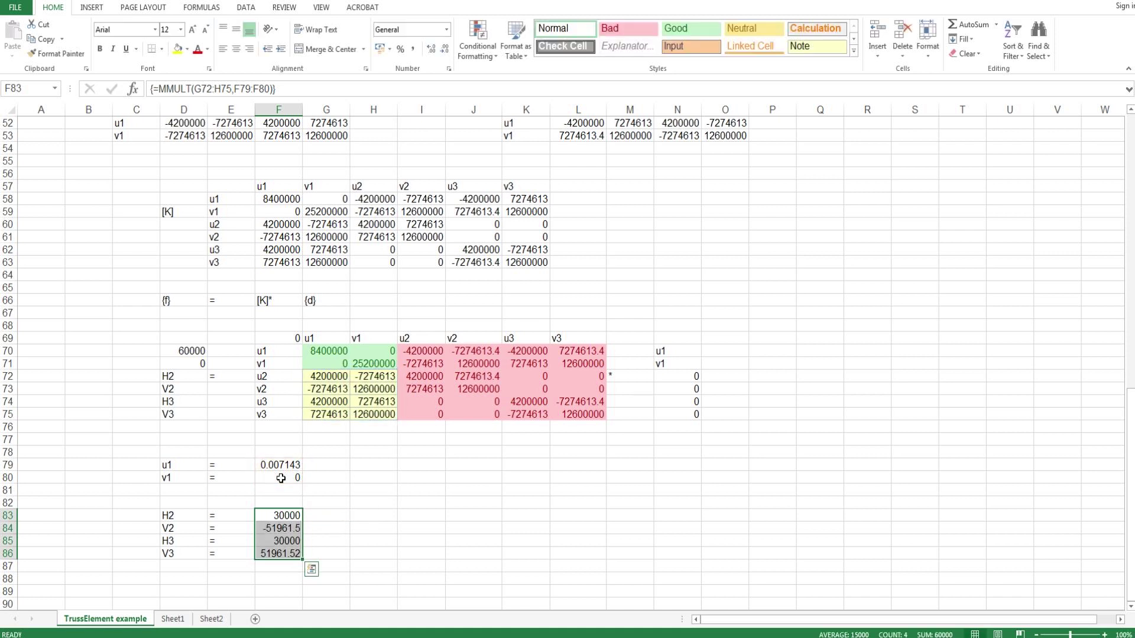
# - Fill G83:G86 with the unit N beside the reactions and enter an equals sign in H84
pyautogui.click(319, 518)
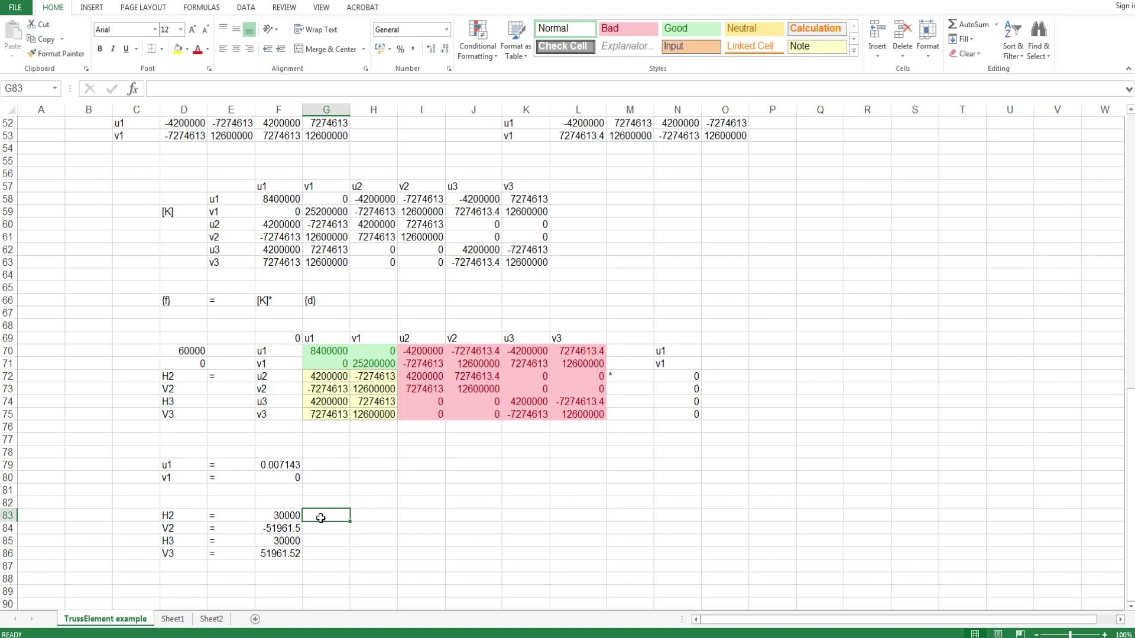
pyautogui.write('N')
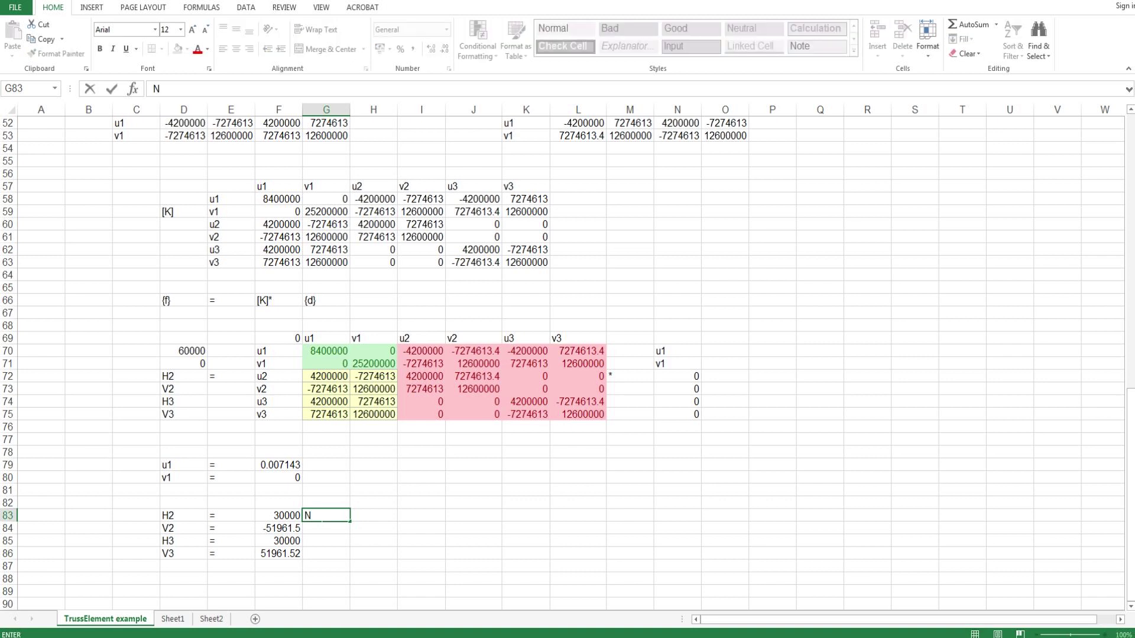
pyautogui.click(316, 517)
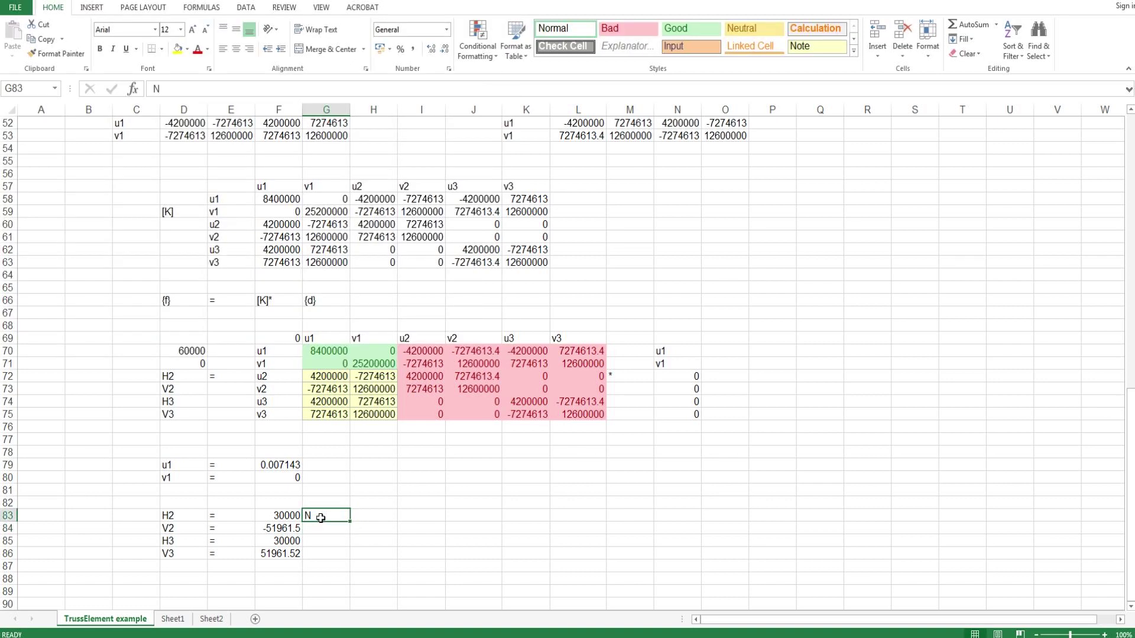
pyautogui.moveTo(353, 522); pyautogui.dragTo(345, 559)
pyautogui.click(359, 533)
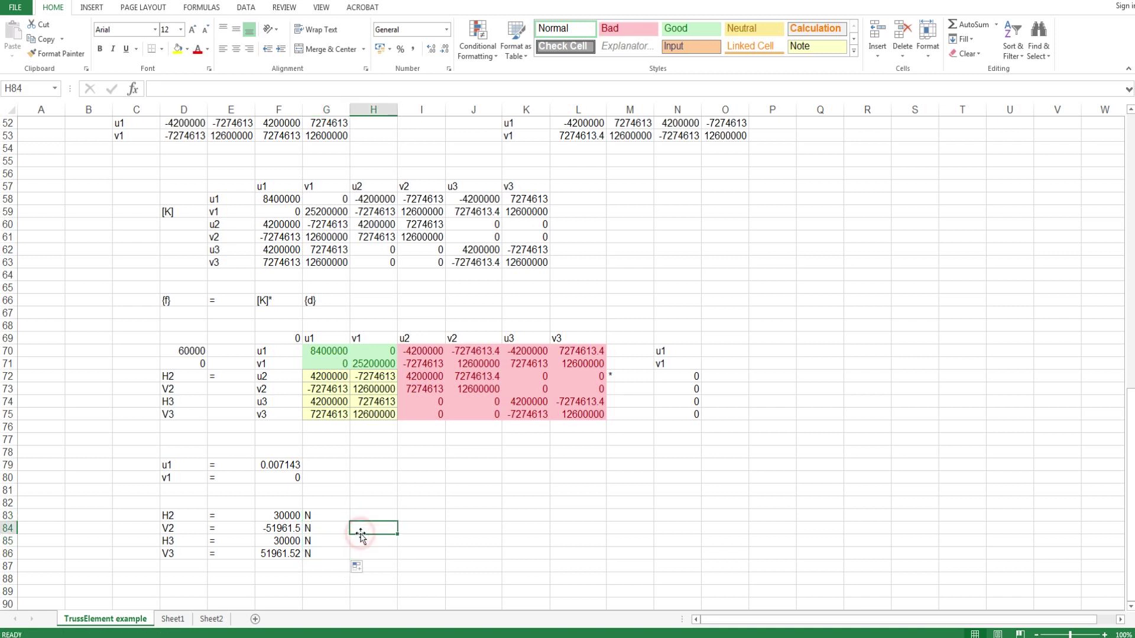
pyautogui.write('=')
pyautogui.press('Tab')
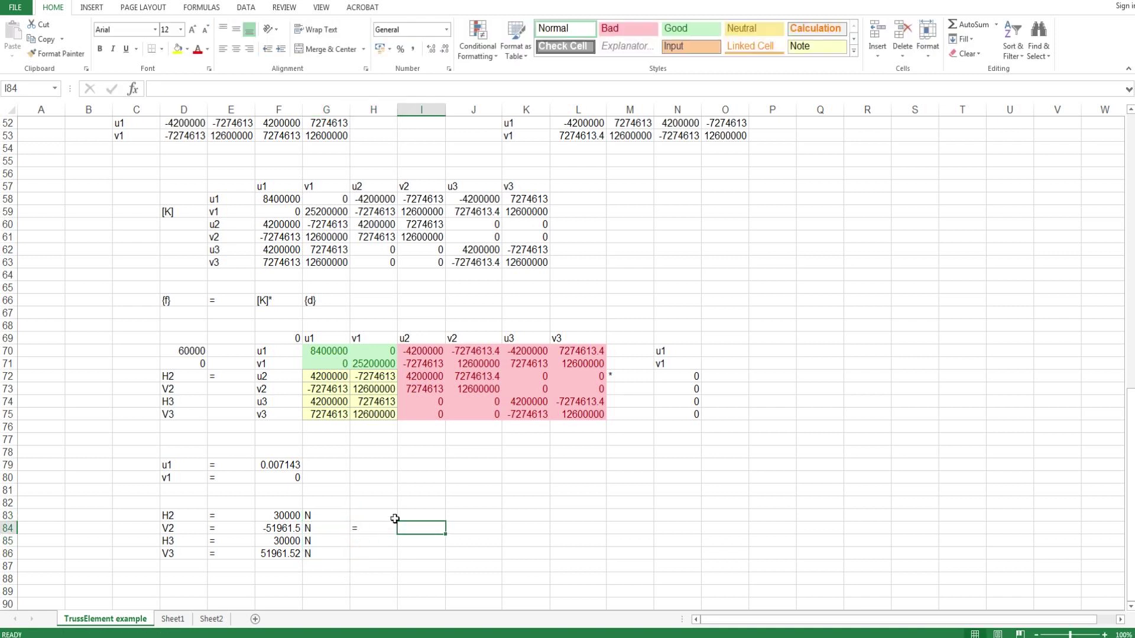
# - Convert the reactions to kilonewtons by entering =F83/1000 in I83 and filling it down to I86
pyautogui.click(416, 517)
pyautogui.write('=')
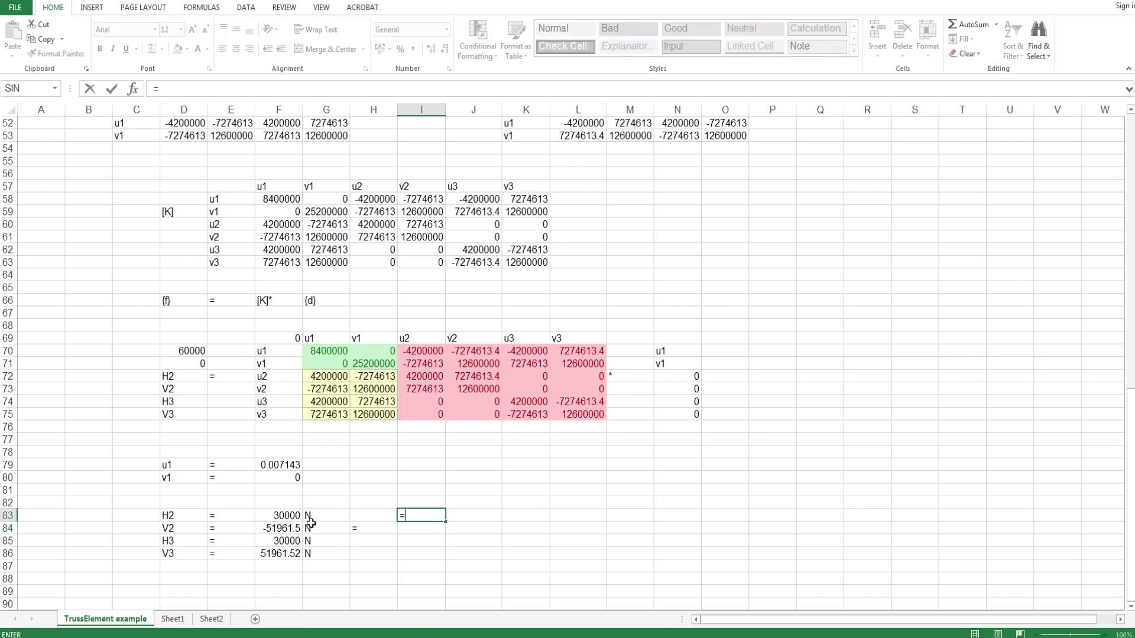
pyautogui.click(296, 520)
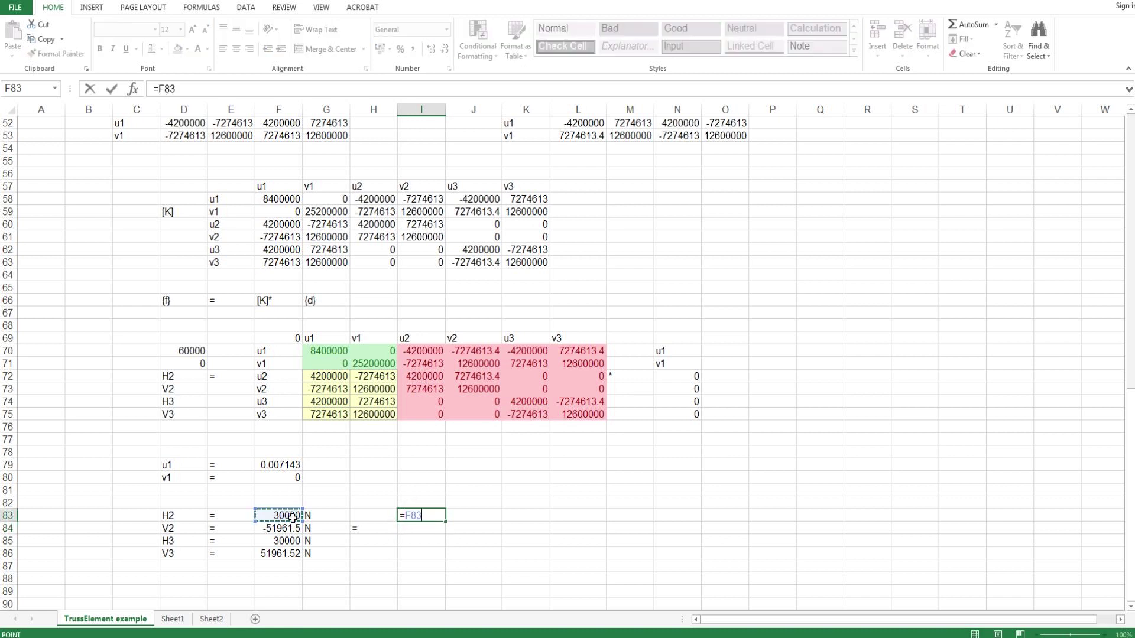
pyautogui.write('/1')
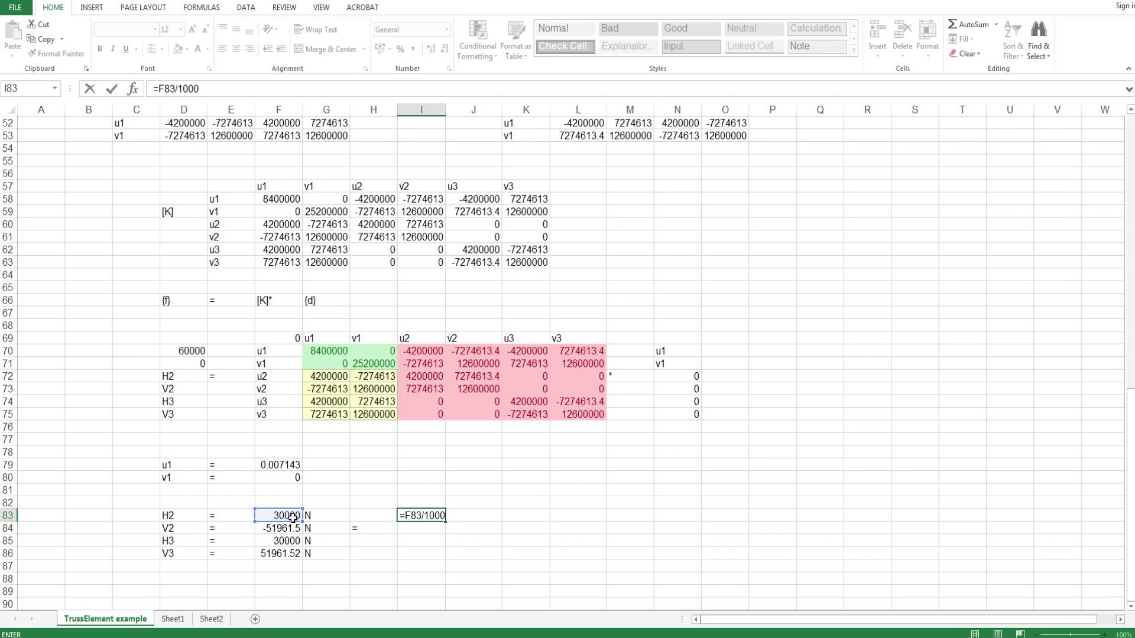
pyautogui.write('000')
pyautogui.press('Return')
pyautogui.click(434, 517)
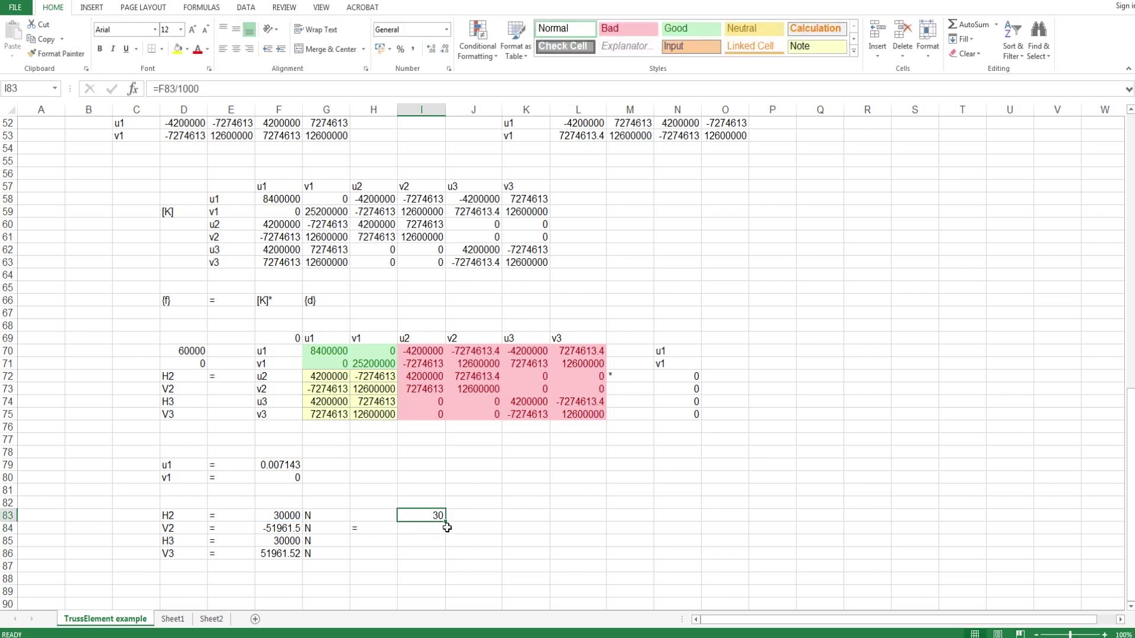
pyautogui.moveTo(446, 523); pyautogui.dragTo(445, 555)
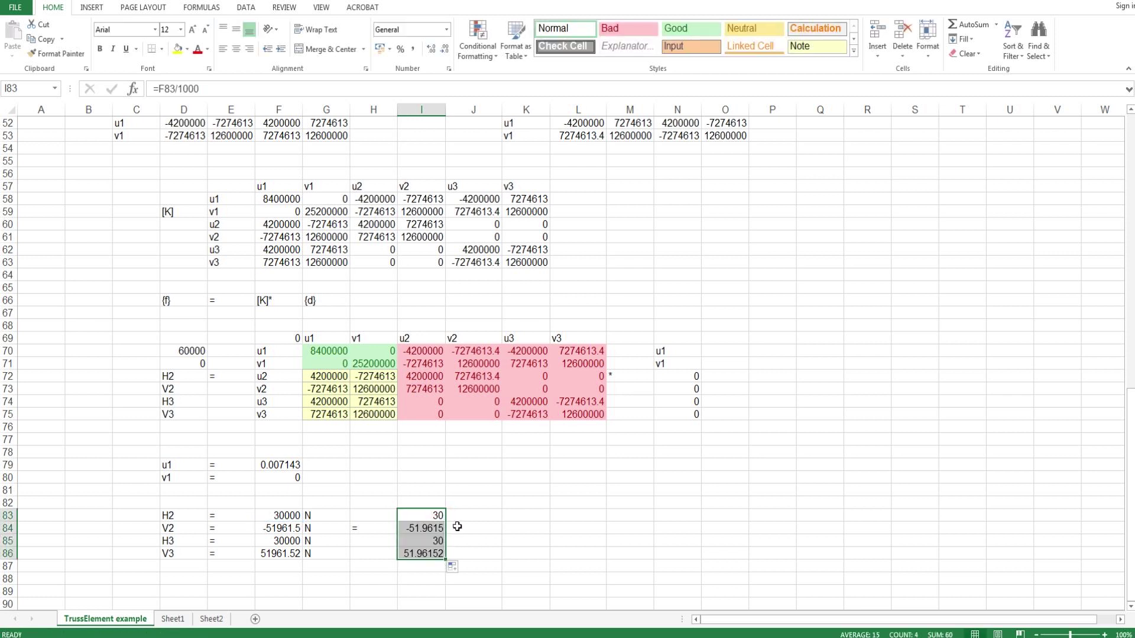
# - Enter the unit kN in J83 and fill it down to J86 beside the converted reactions
pyautogui.click(462, 517)
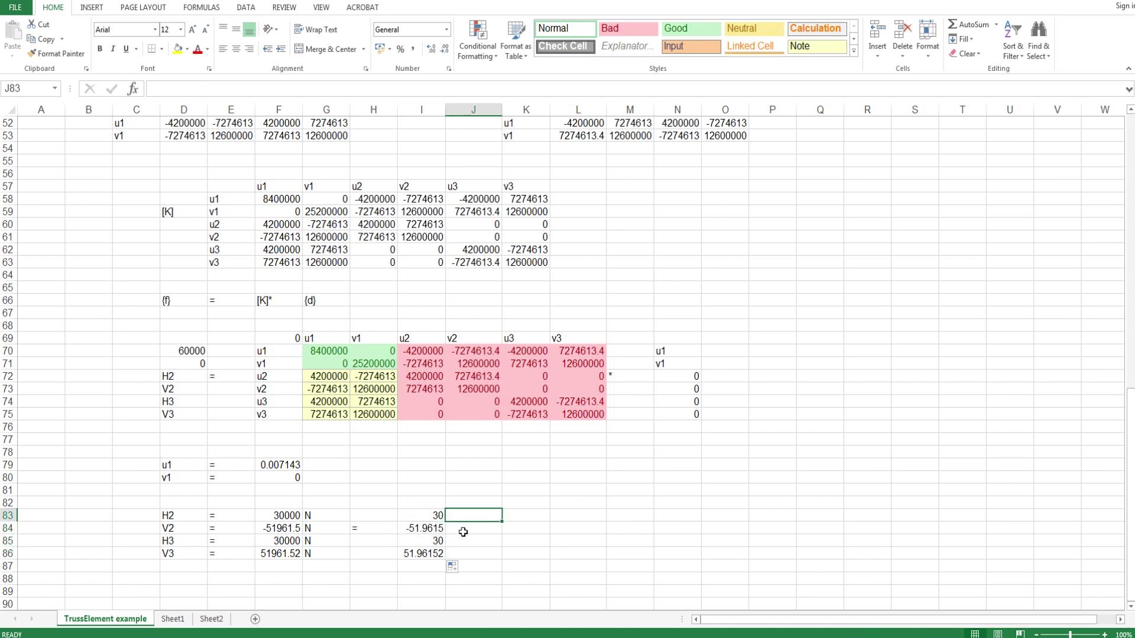
pyautogui.write('kN')
pyautogui.press('Return')
pyautogui.click(484, 518)
pyautogui.moveTo(503, 524); pyautogui.dragTo(502, 560)
pyautogui.click(520, 542)
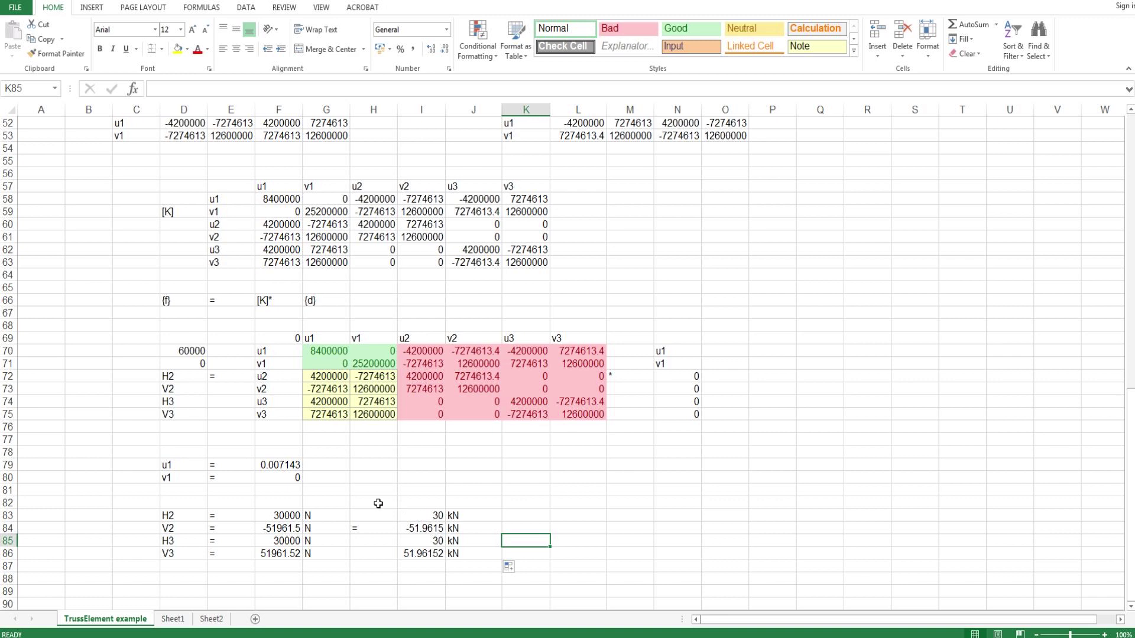
# - Review the truss diagram, the element stiffness matrices, the lookup formulas of the global [K] matrix and the partitioned system with its results
pyautogui.scroll(5, 339, 475)
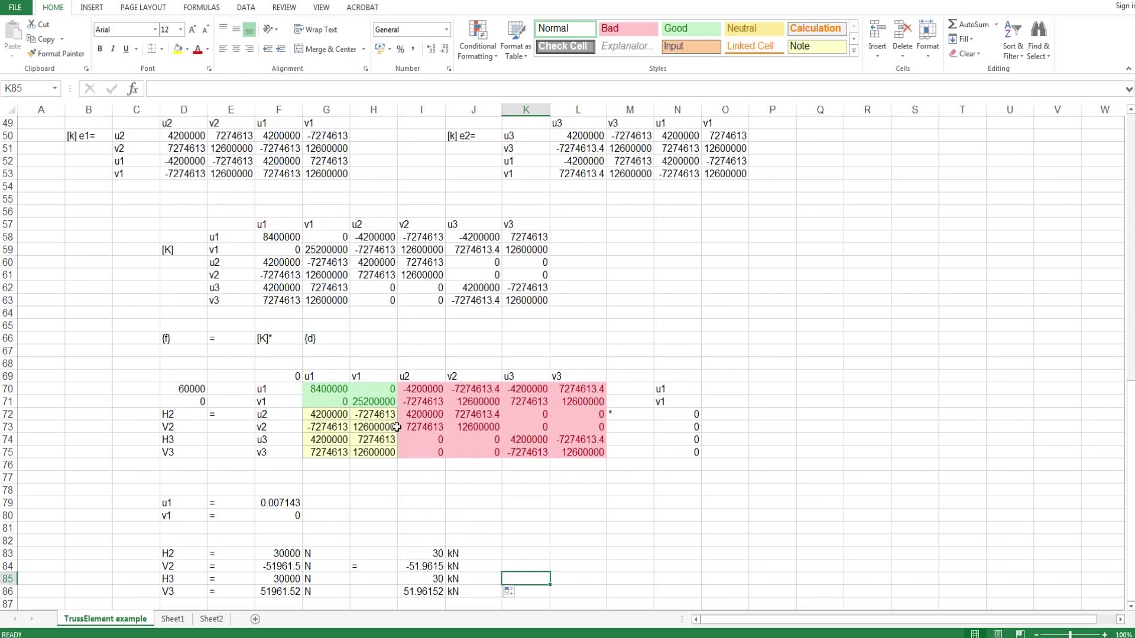
pyautogui.click(418, 445)
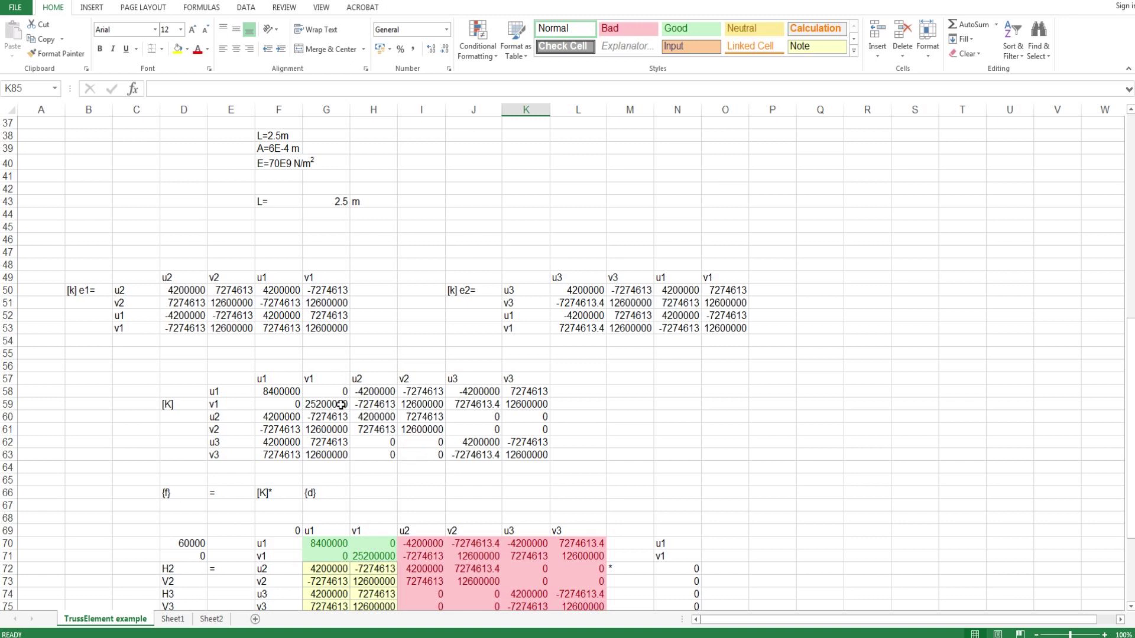
pyautogui.scroll(1, 340, 404)
pyautogui.scroll(3, 339, 410)
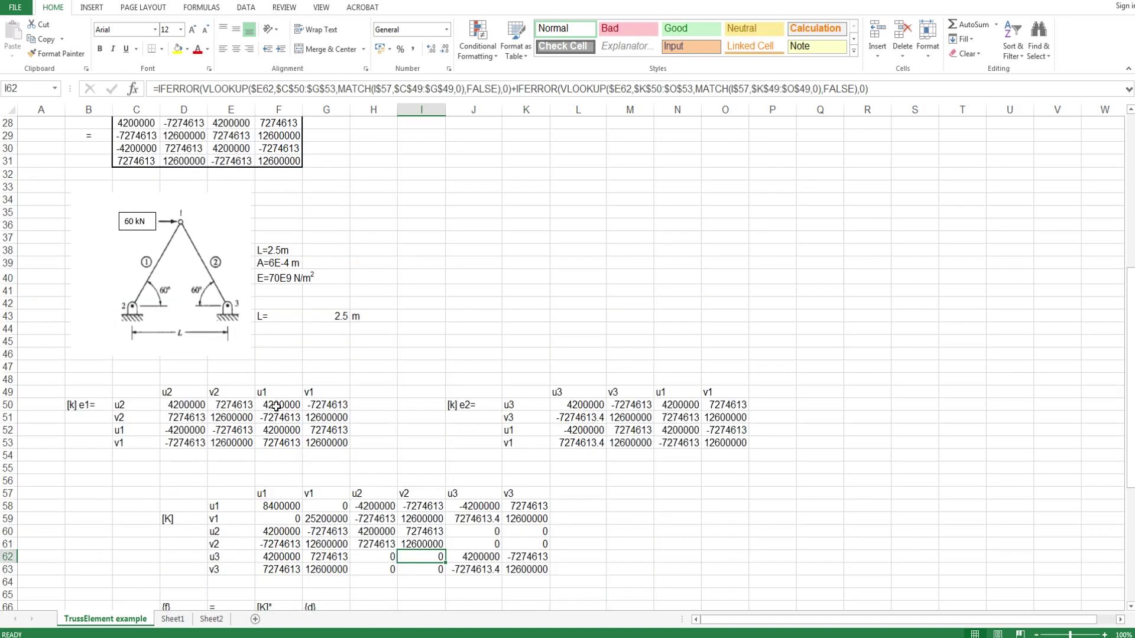
pyautogui.scroll(-1, 189, 396)
pyautogui.click(772, 455)
pyautogui.click(866, 418)
pyautogui.click(1055, 405)
pyautogui.scroll(-2, 529, 438)
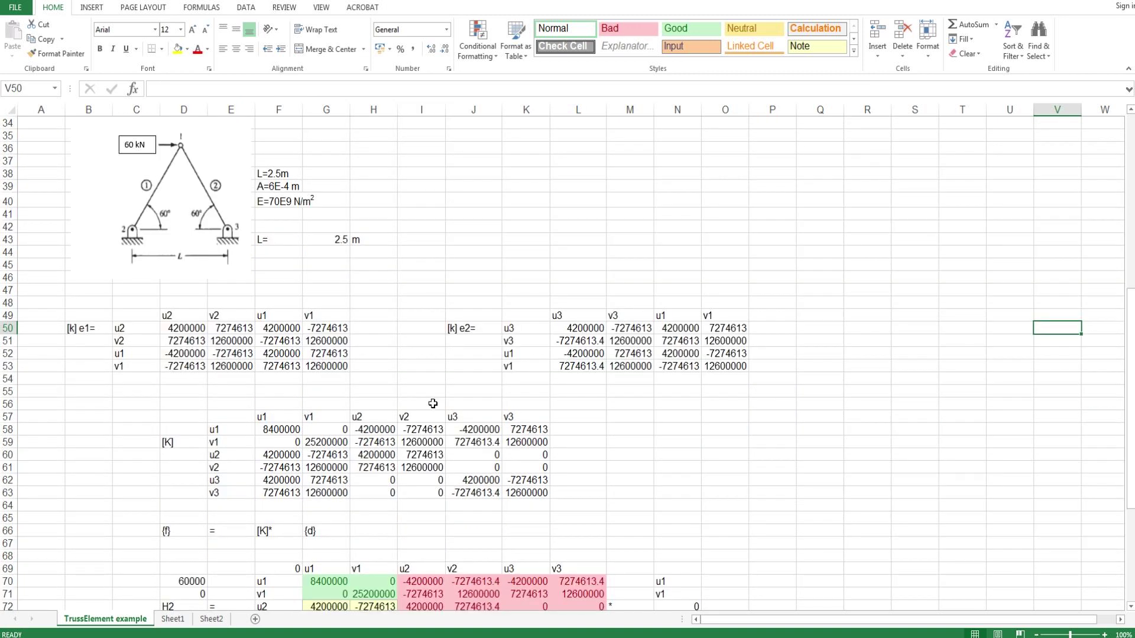
pyautogui.scroll(-1, 433, 404)
pyautogui.click(300, 393)
pyautogui.scroll(-1, 319, 407)
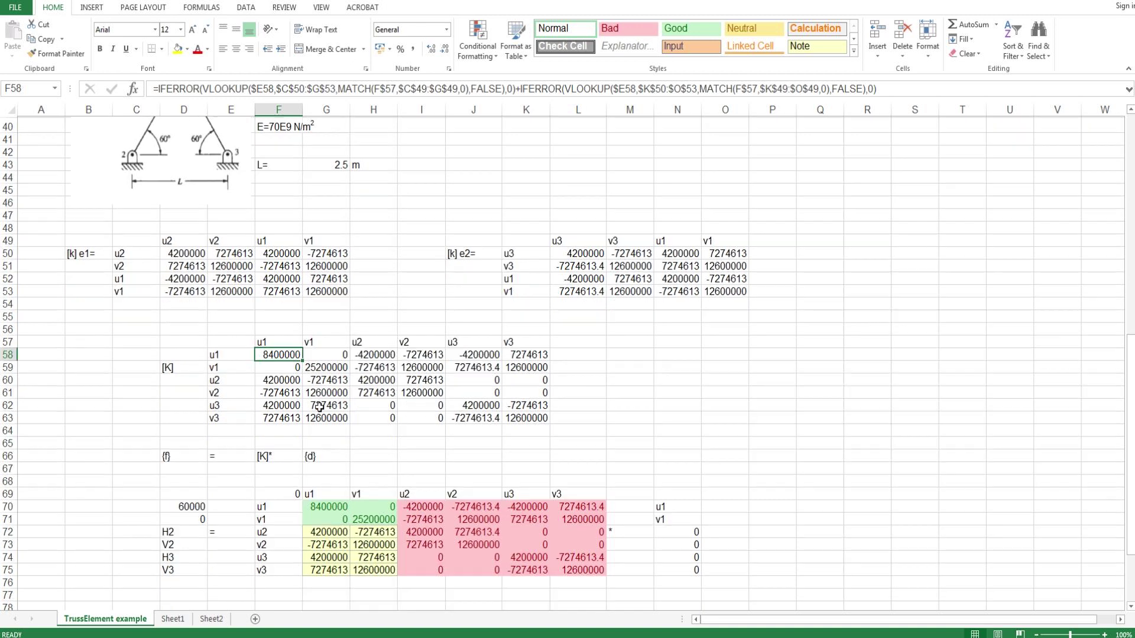
pyautogui.scroll(2, 228, 370)
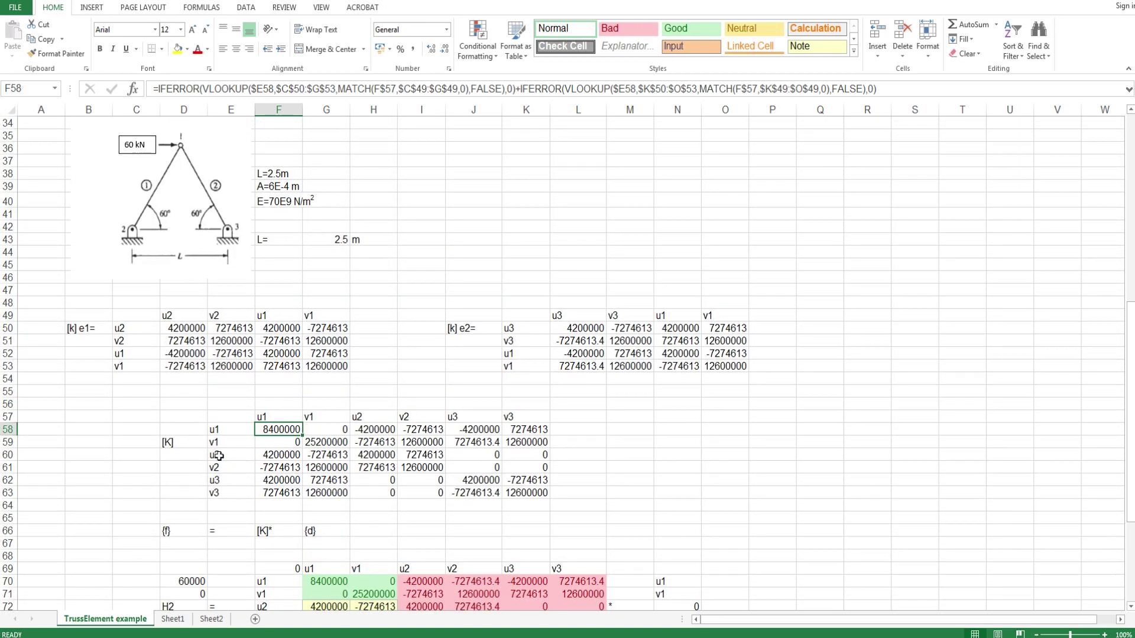
pyautogui.scroll(-1, 217, 454)
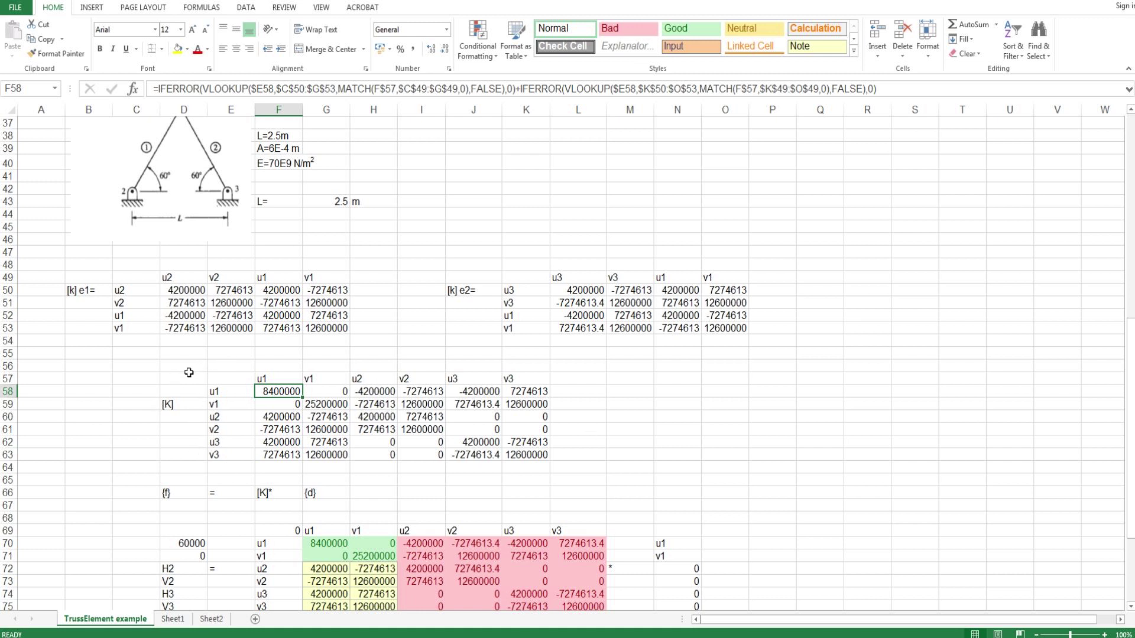
pyautogui.click(594, 467)
pyautogui.scroll(-3, 592, 464)
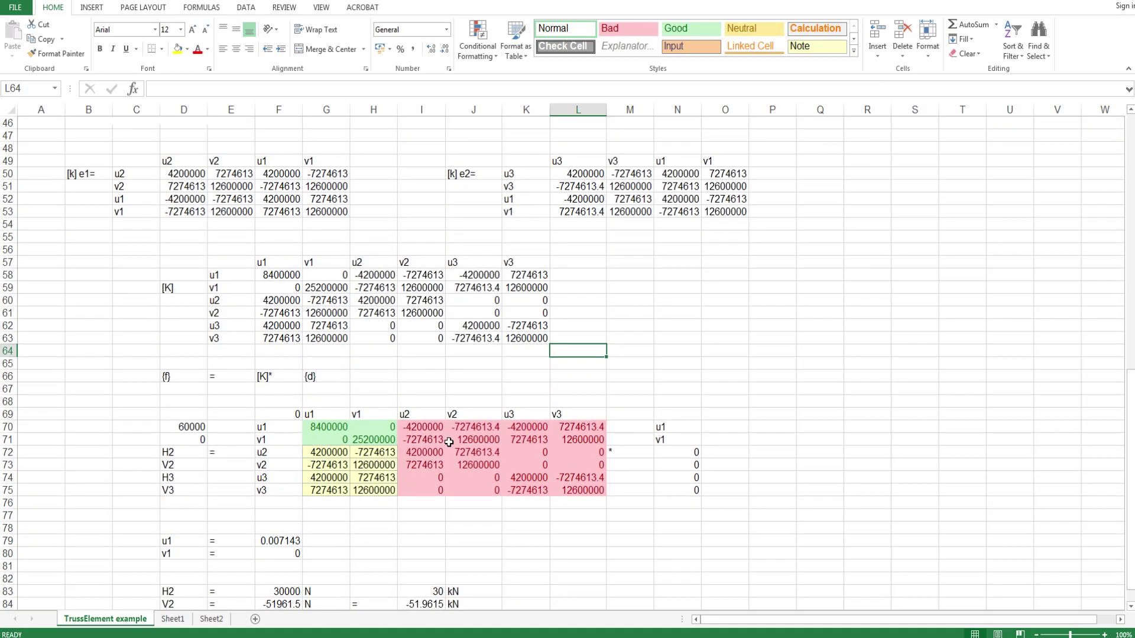
pyautogui.scroll(-1, 393, 469)
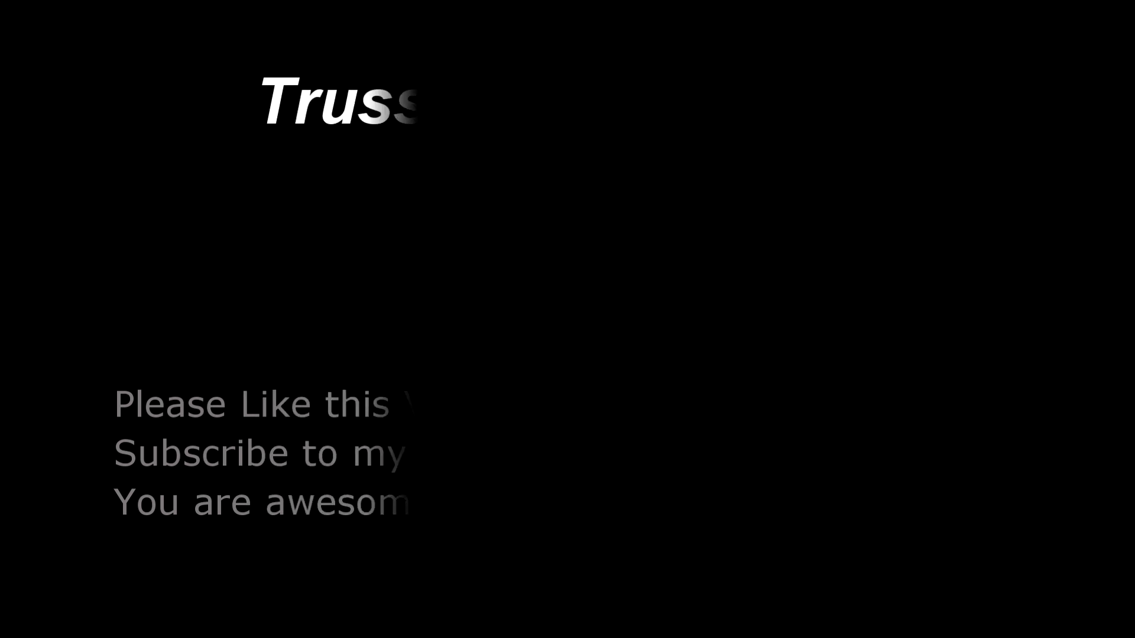